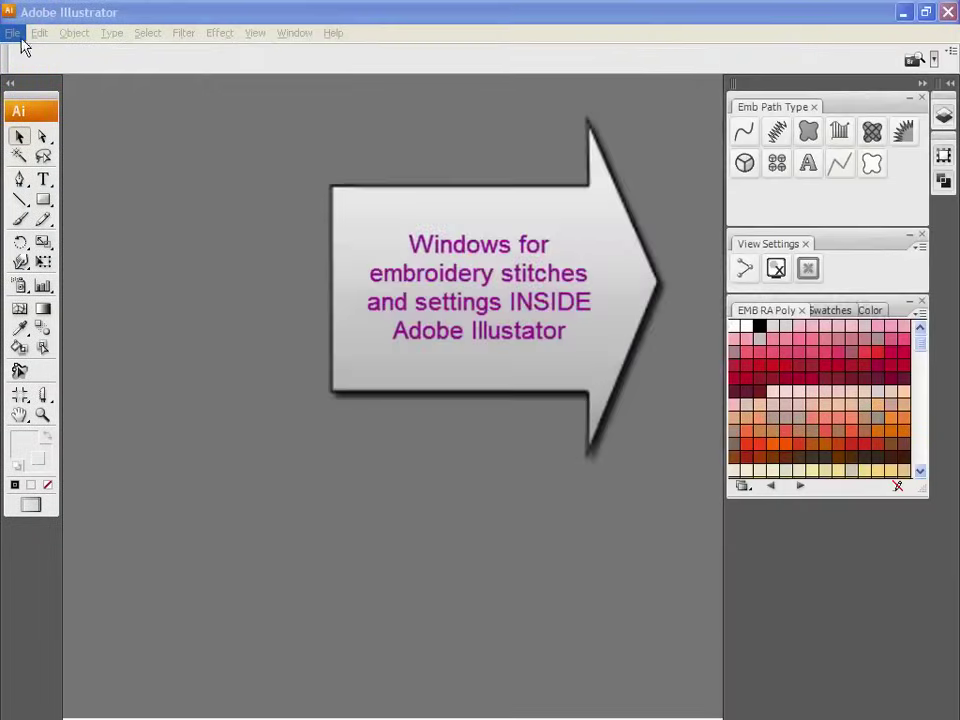
# - Pick the MAPfrBase file from the Demo Adobe folder in the Open dialog
pyautogui.click(12, 33)
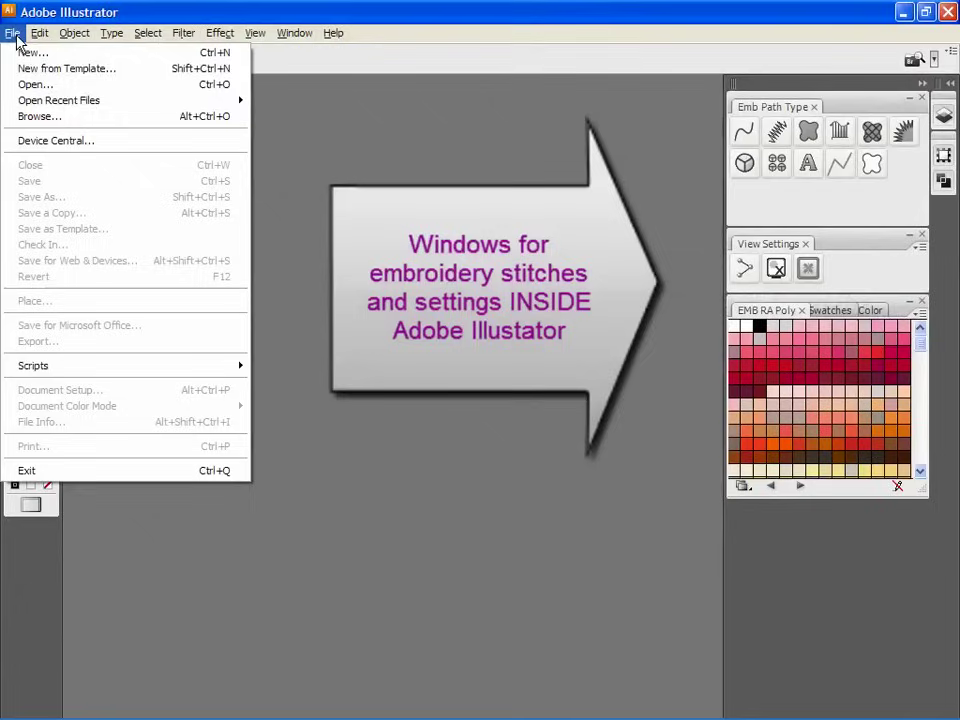
pyautogui.click(24, 85)
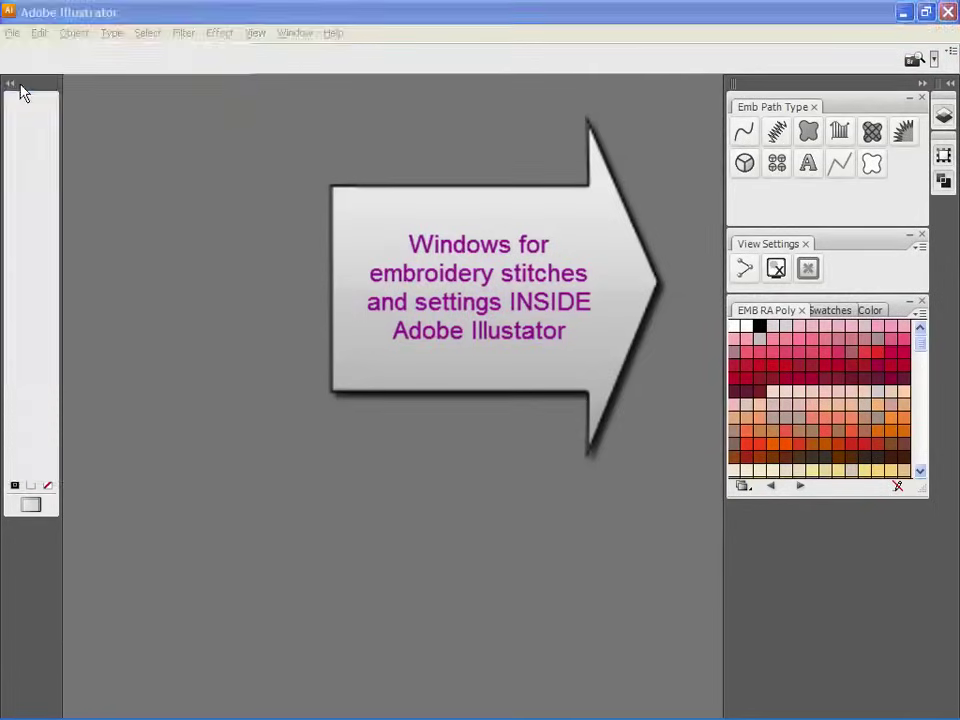
pyautogui.click(143, 152)
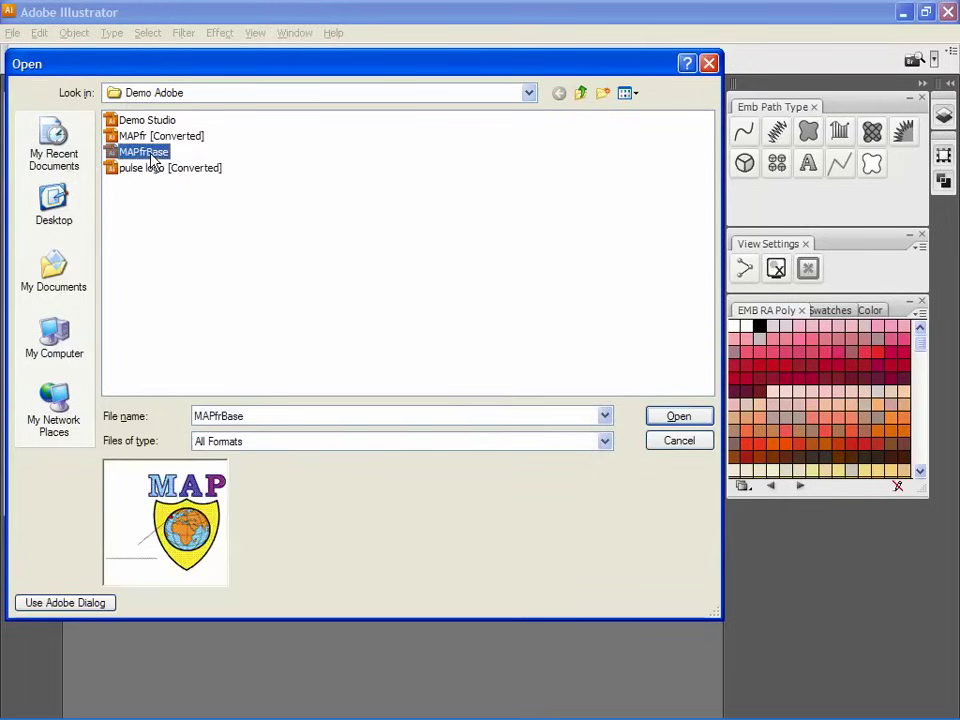
# - Open MAPfrBase, zoom in on the MAP title and select the letter M
pyautogui.click(679, 417)
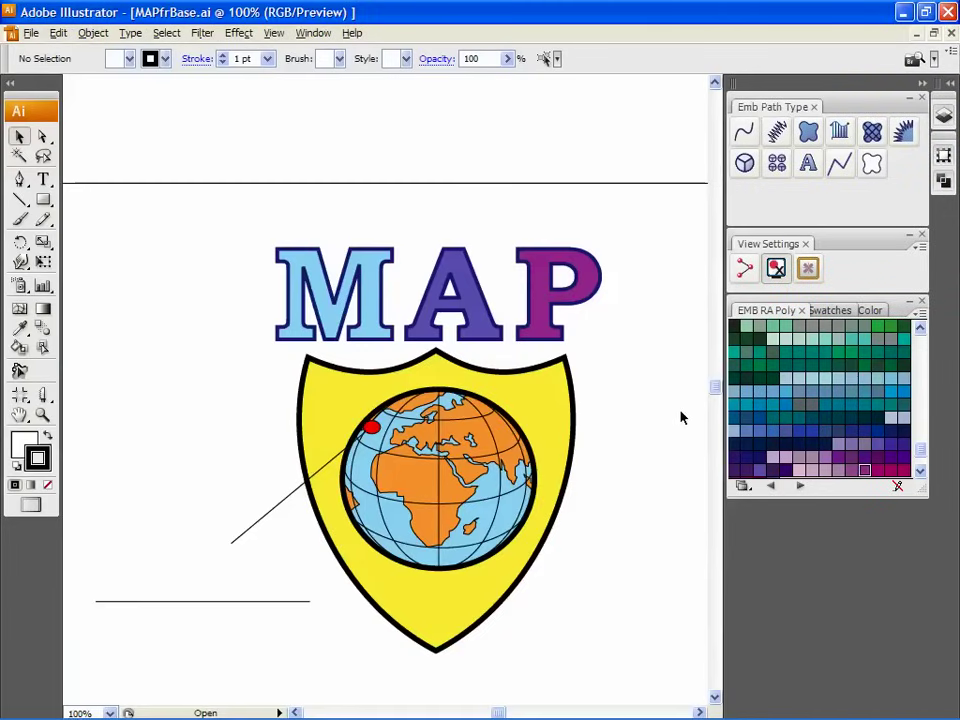
pyautogui.press('z')
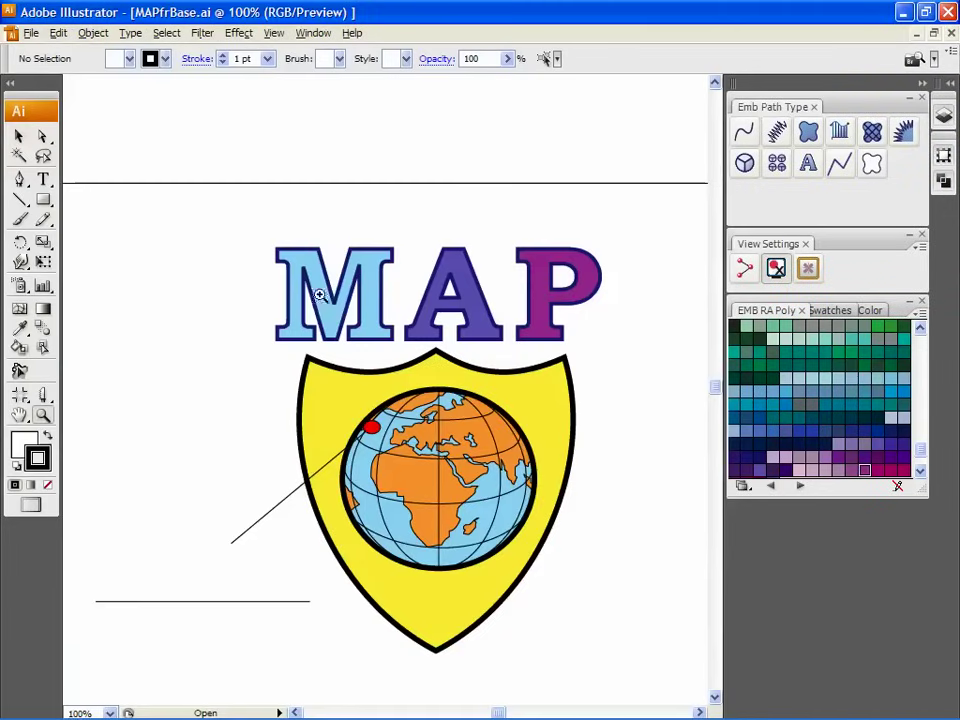
pyautogui.moveTo(245, 230); pyautogui.dragTo(627, 386)
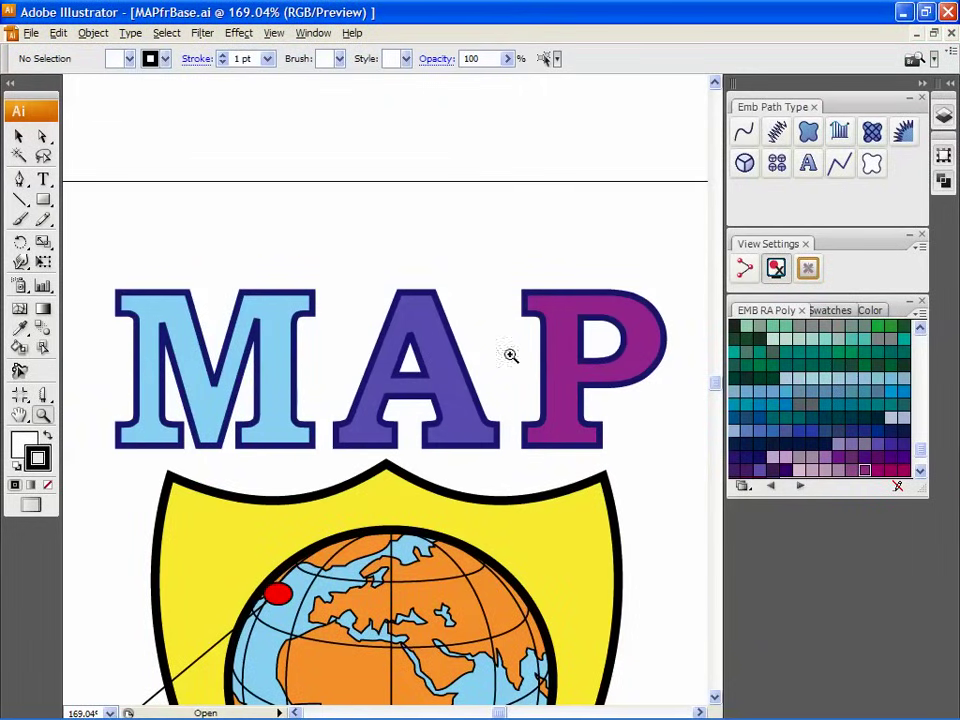
pyautogui.click(20, 138)
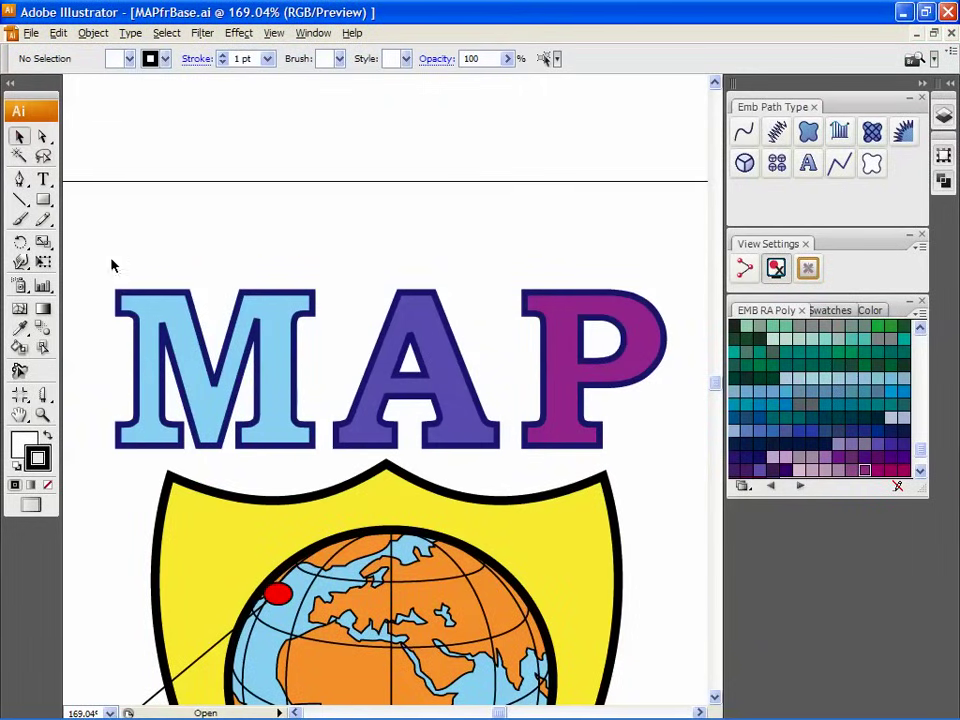
pyautogui.click(163, 323)
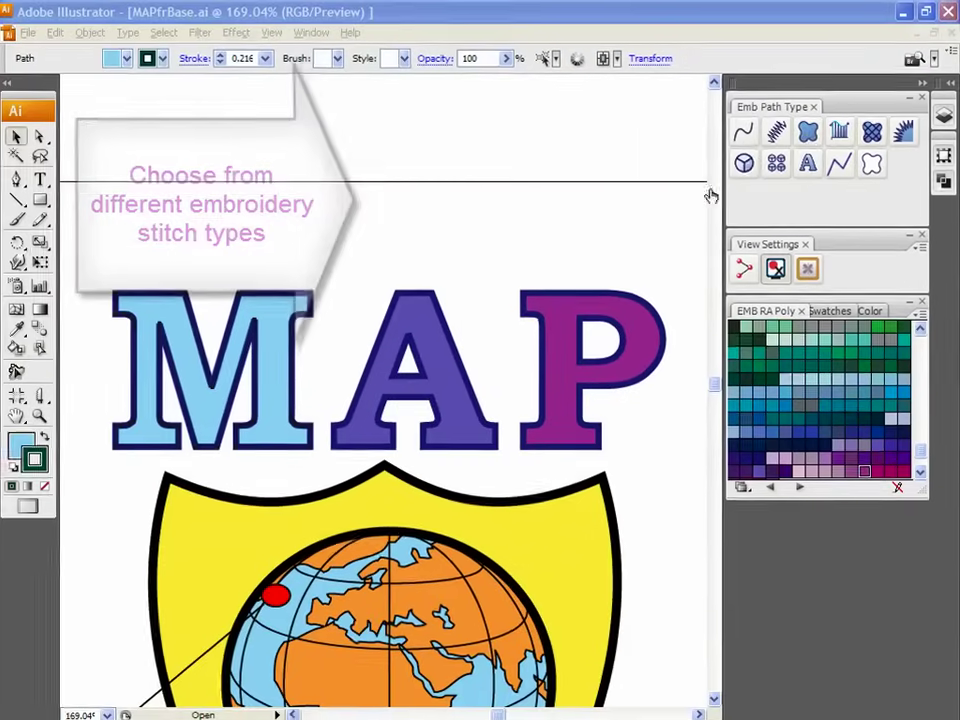
# - Give the M an embroidery stitch fill and the A a 2 mm Cross Stitch fill
pyautogui.click(808, 133)
pyautogui.hotkey('ctrl', 'shift', 'a')
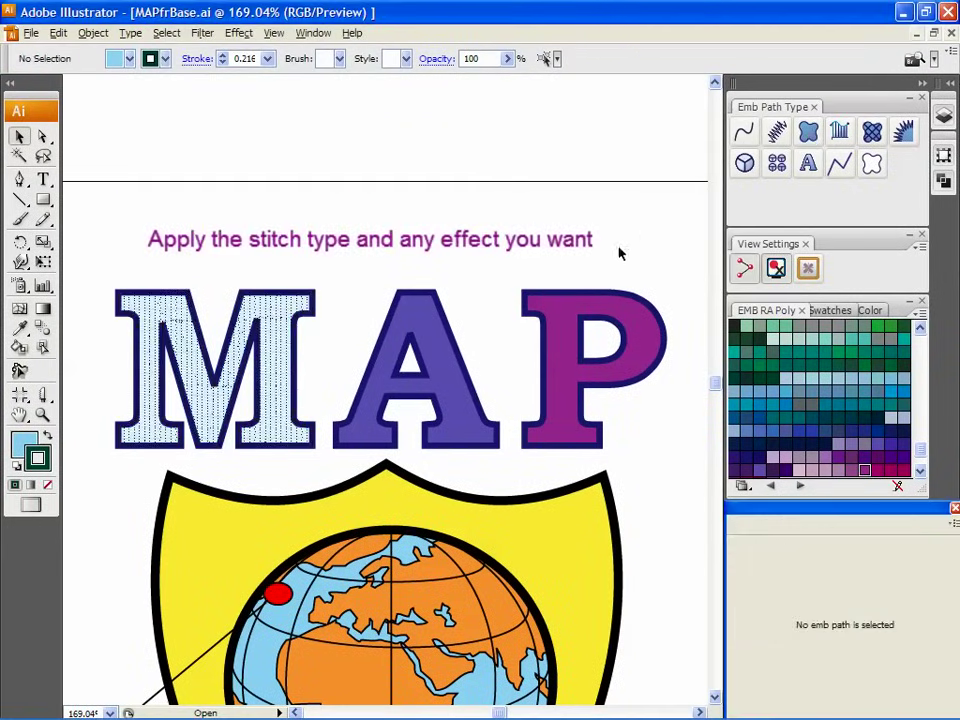
pyautogui.click(433, 351)
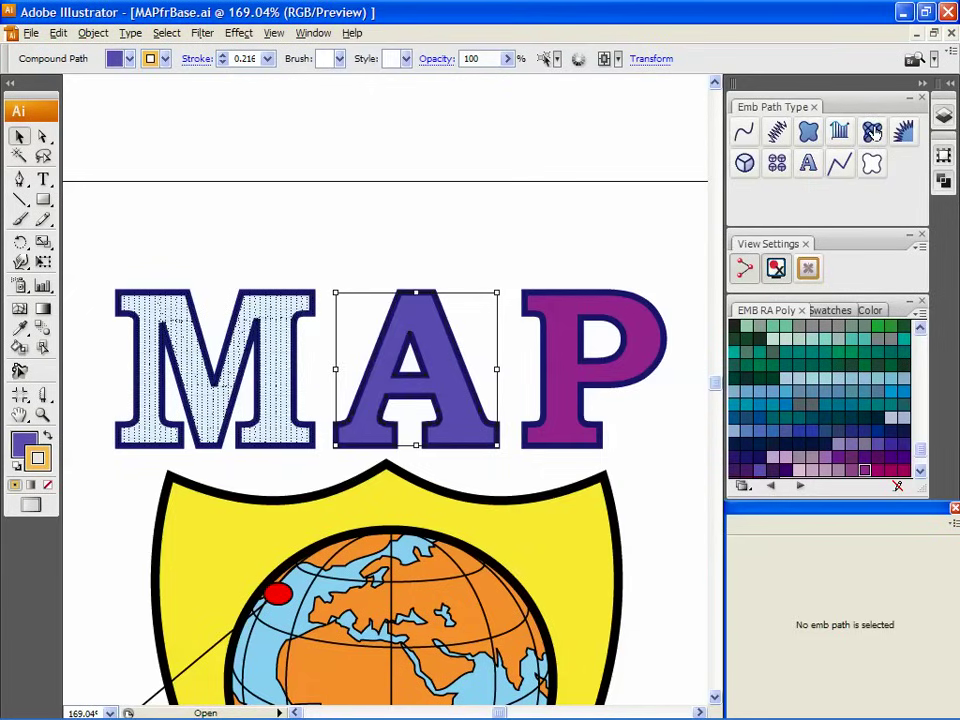
pyautogui.click(872, 132)
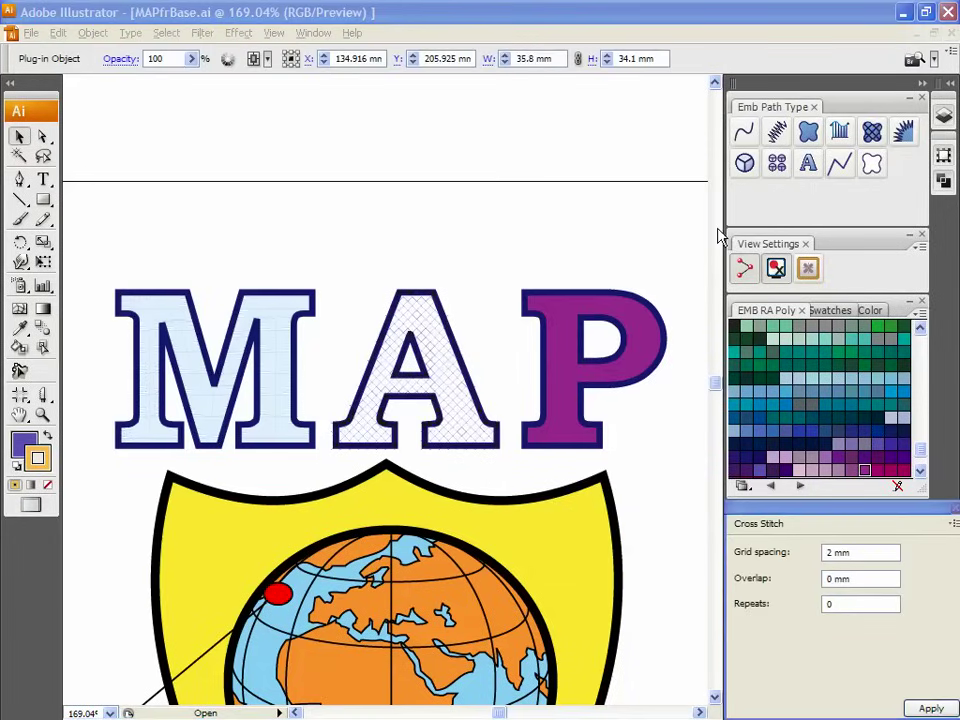
pyautogui.click(565, 350)
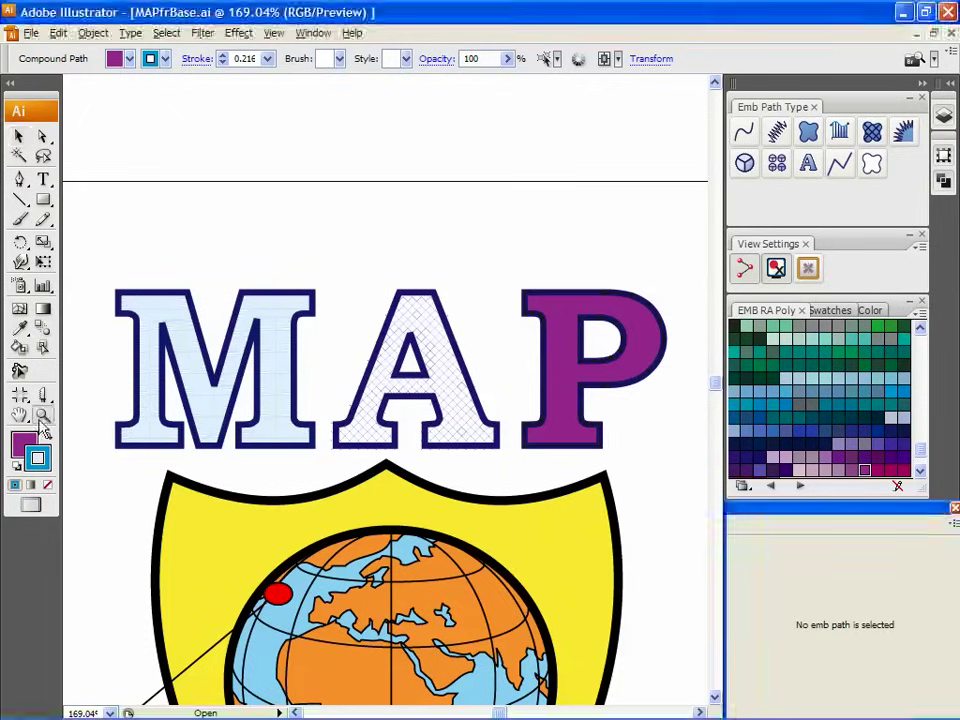
# - Zoom into the P and knife-cut it down the stem and across the stem's top and base
pyautogui.press('z')
pyautogui.moveTo(493, 283); pyautogui.dragTo(684, 457)
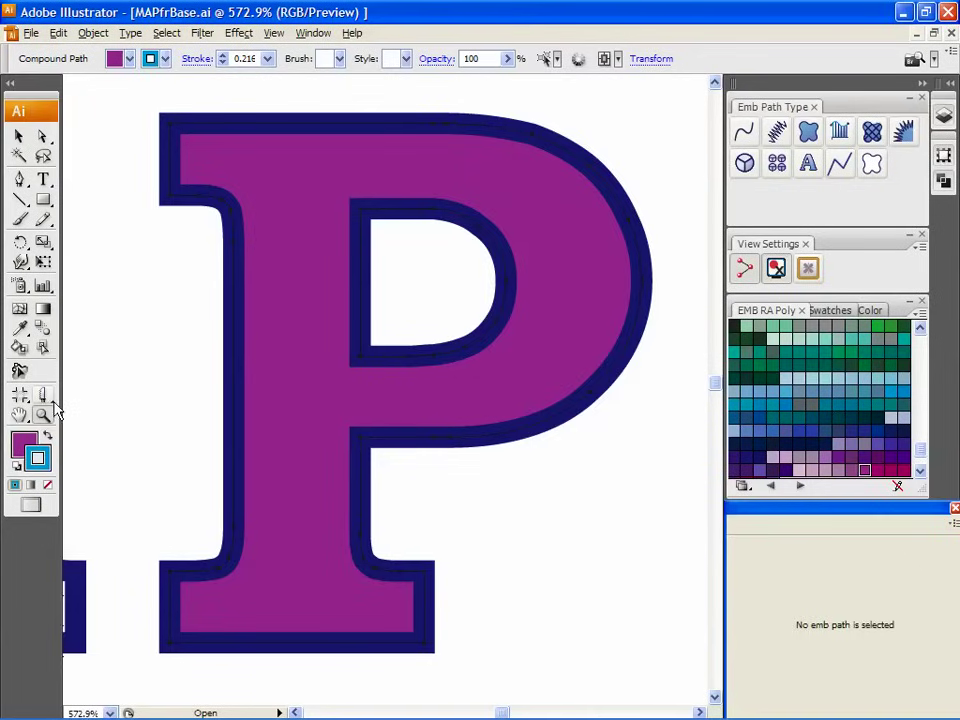
pyautogui.click(43, 400)
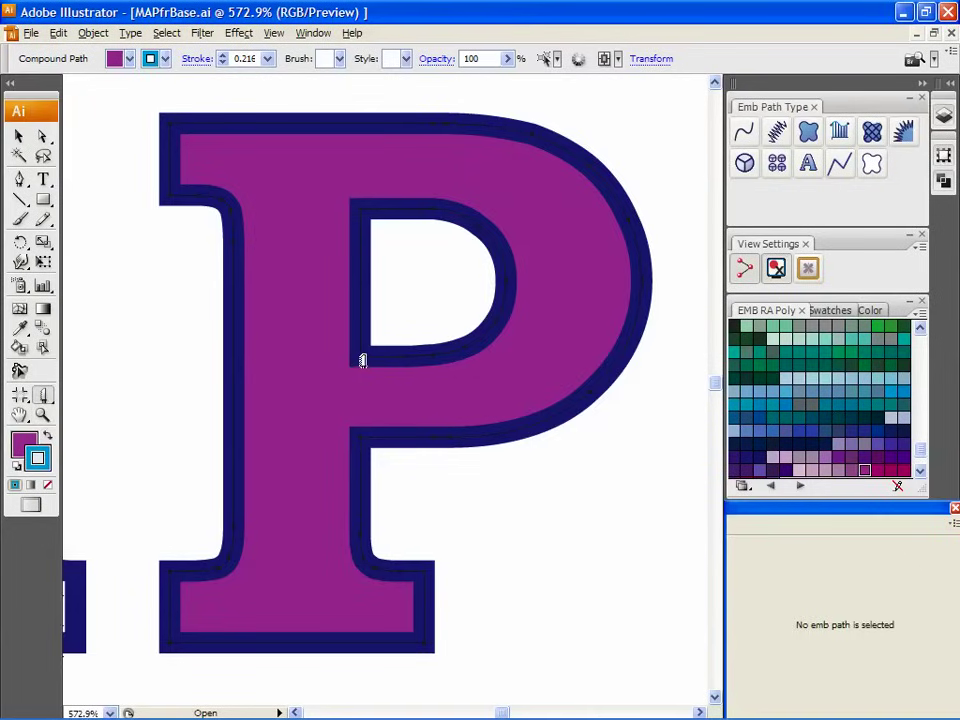
pyautogui.moveTo(362, 360); pyautogui.dragTo(363, 444)
pyautogui.moveTo(224, 567); pyautogui.dragTo(391, 566)
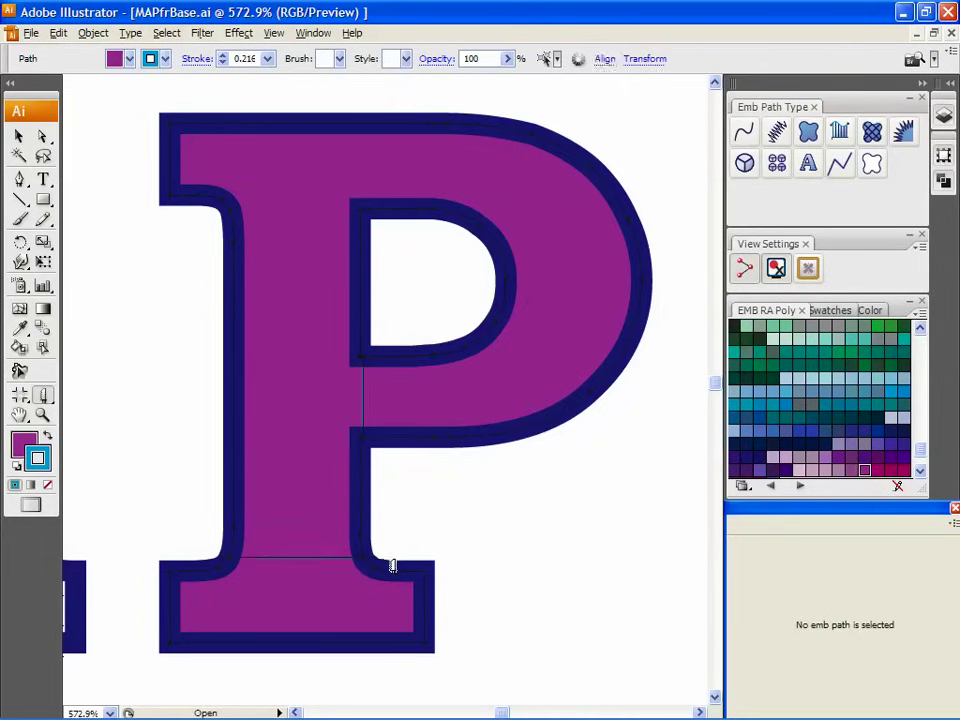
pyautogui.moveTo(205, 219); pyautogui.dragTo(367, 218)
# - Make the sliced P one compound path with a Standard Satin fill at 0.4 mm density
pyautogui.press('v')
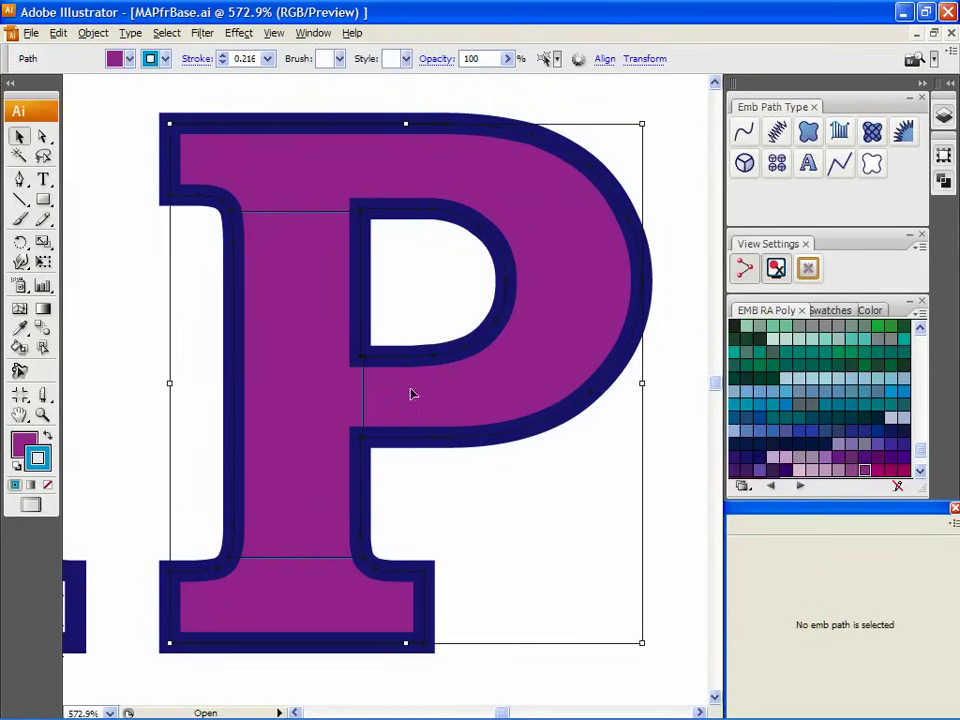
pyautogui.rightClick(413, 397)
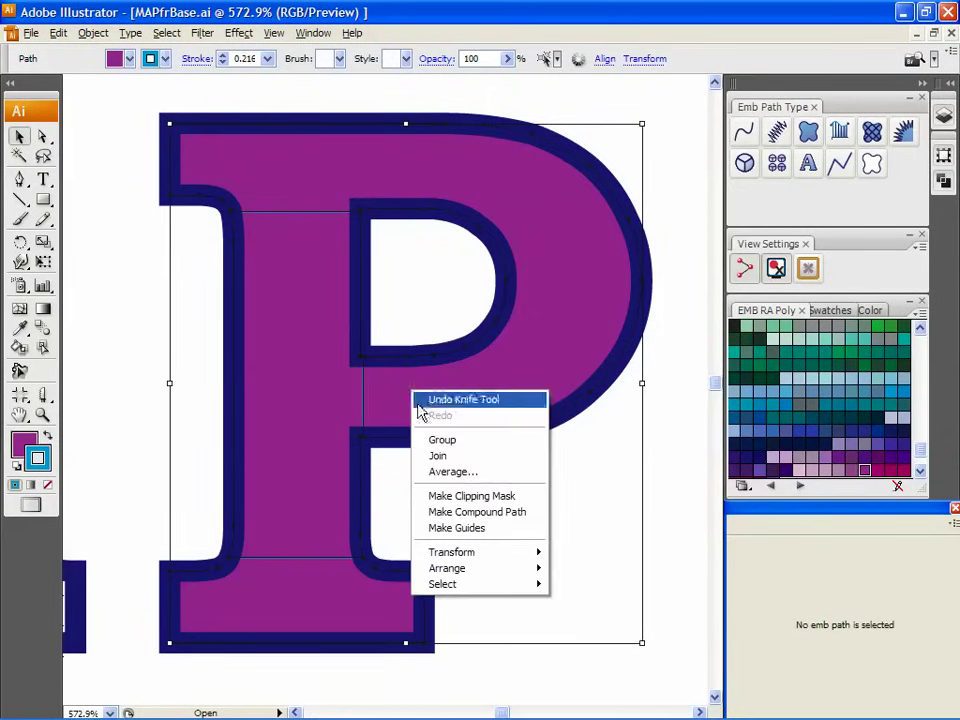
pyautogui.click(462, 517)
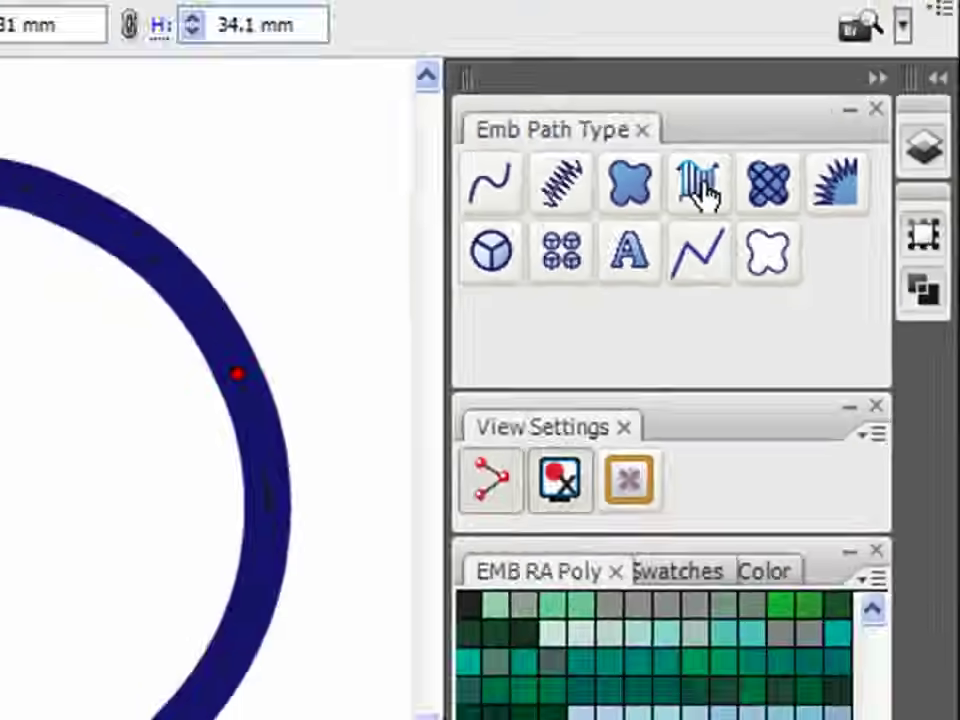
pyautogui.click(581, 236)
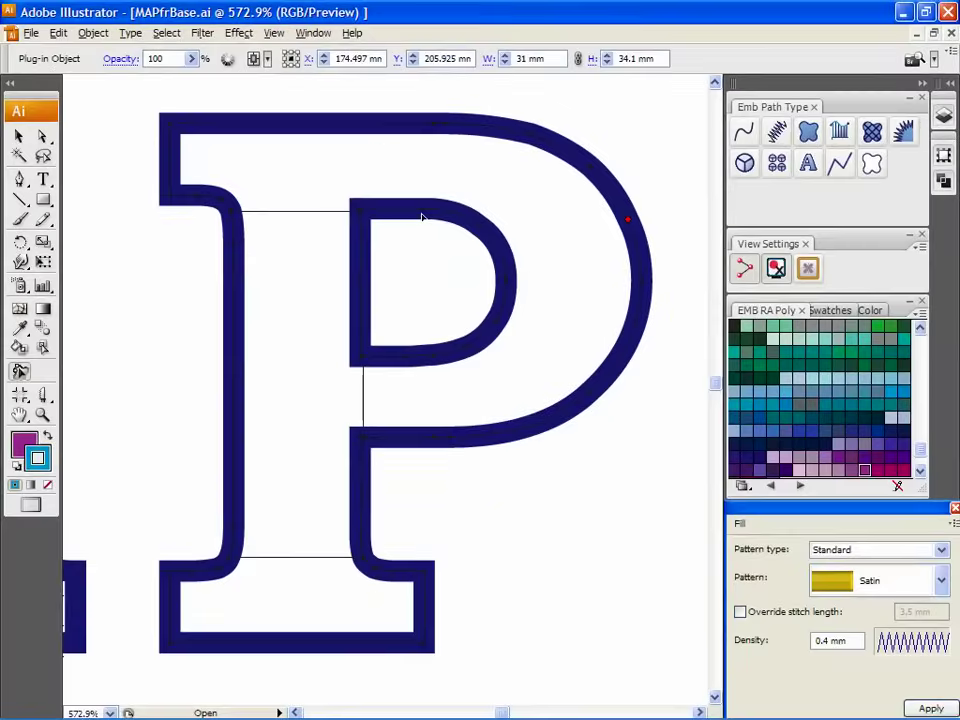
# - Draw six angle lines across the P's top, curves, bowl join, foot and stem, then generate the satin stitches
pyautogui.click(432, 124)
pyautogui.click(432, 208)
pyautogui.click(600, 177)
pyautogui.click(497, 242)
pyautogui.click(544, 420)
pyautogui.click(487, 337)
pyautogui.click(390, 432)
pyautogui.click(390, 365)
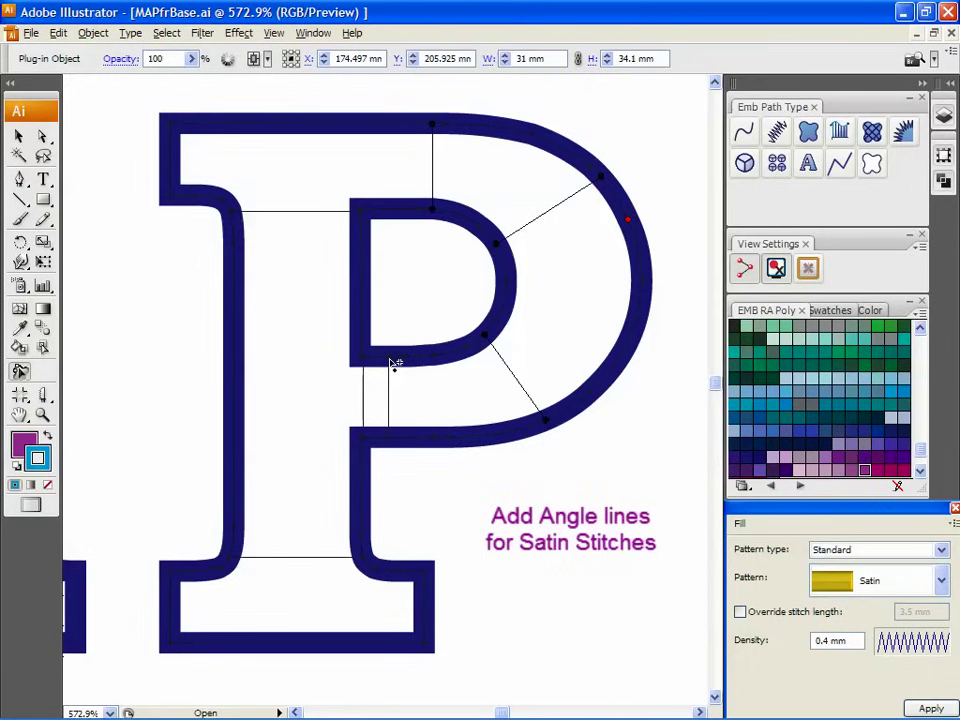
pyautogui.click(412, 574)
pyautogui.click(412, 640)
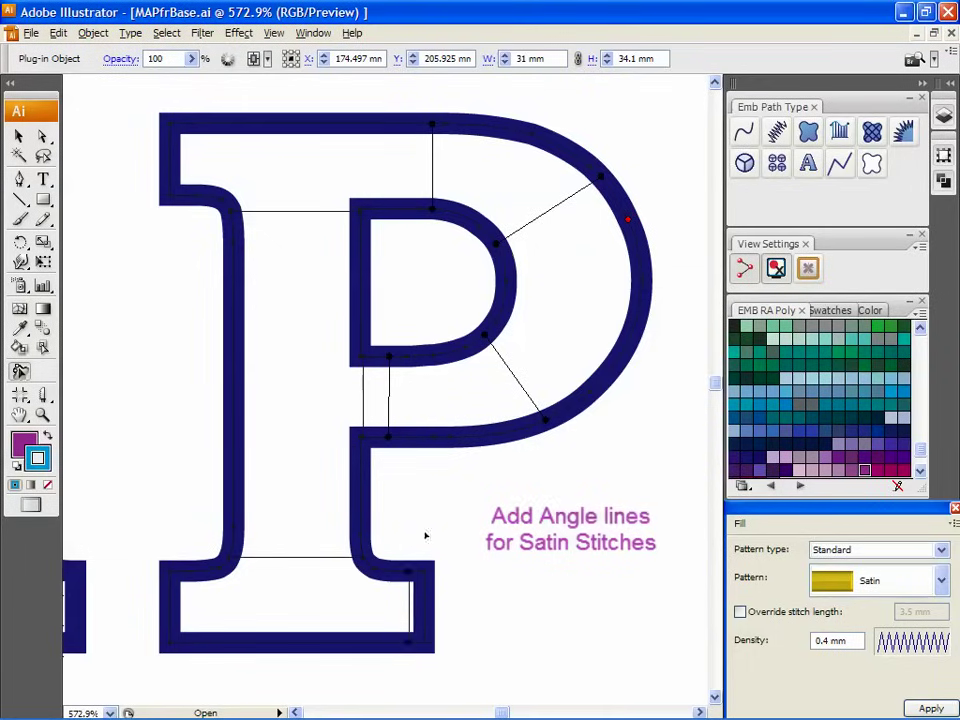
pyautogui.click(245, 262)
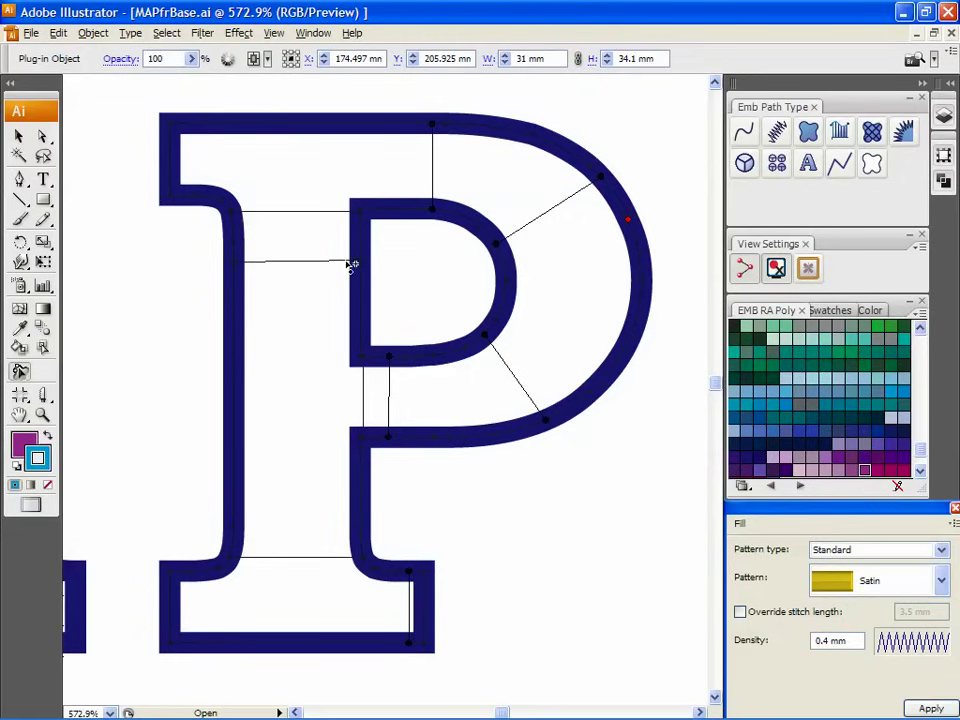
pyautogui.click(350, 263)
pyautogui.press('Return')
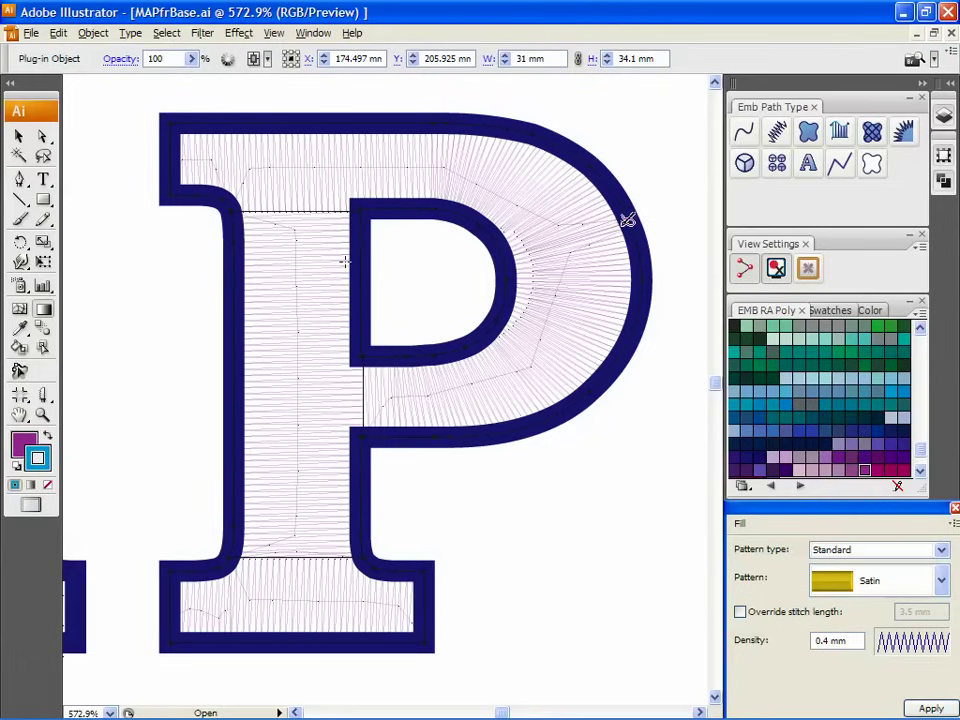
# - Zoom out and pan to bring the whole MAP title and shield into view
pyautogui.press('v')
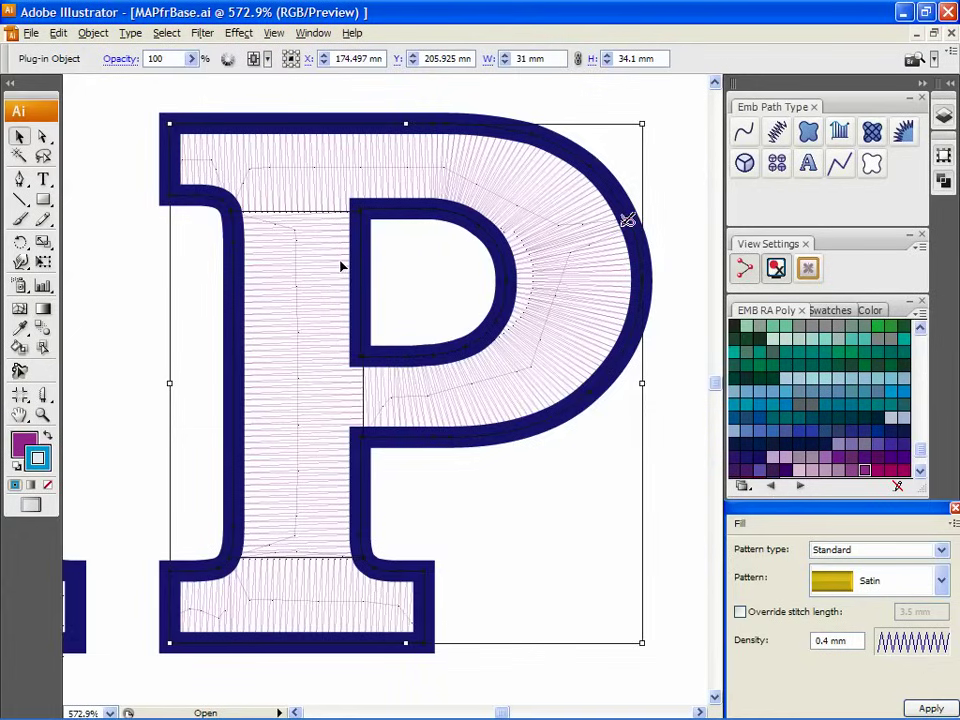
pyautogui.scroll(-1, 295, 346)
pyautogui.scroll(-1, 242, 347)
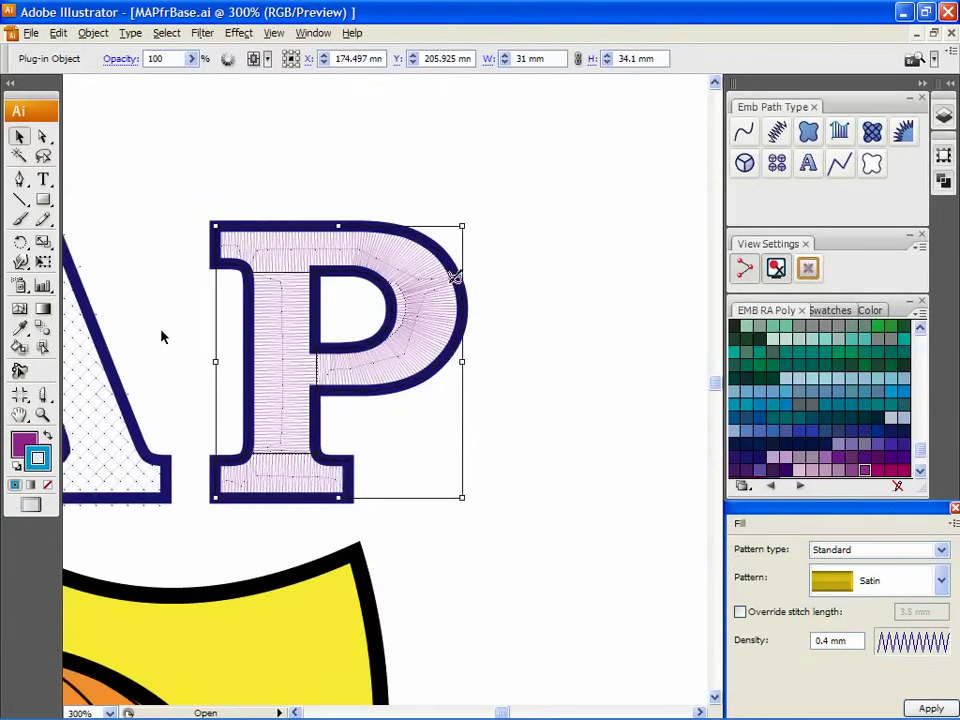
pyautogui.scroll(-1, 160, 335)
pyautogui.moveTo(158, 337)
pyautogui.mouseDown()
pyautogui.moveTo(489, 338)
pyautogui.moveTo(480, 338)
pyautogui.mouseUp()
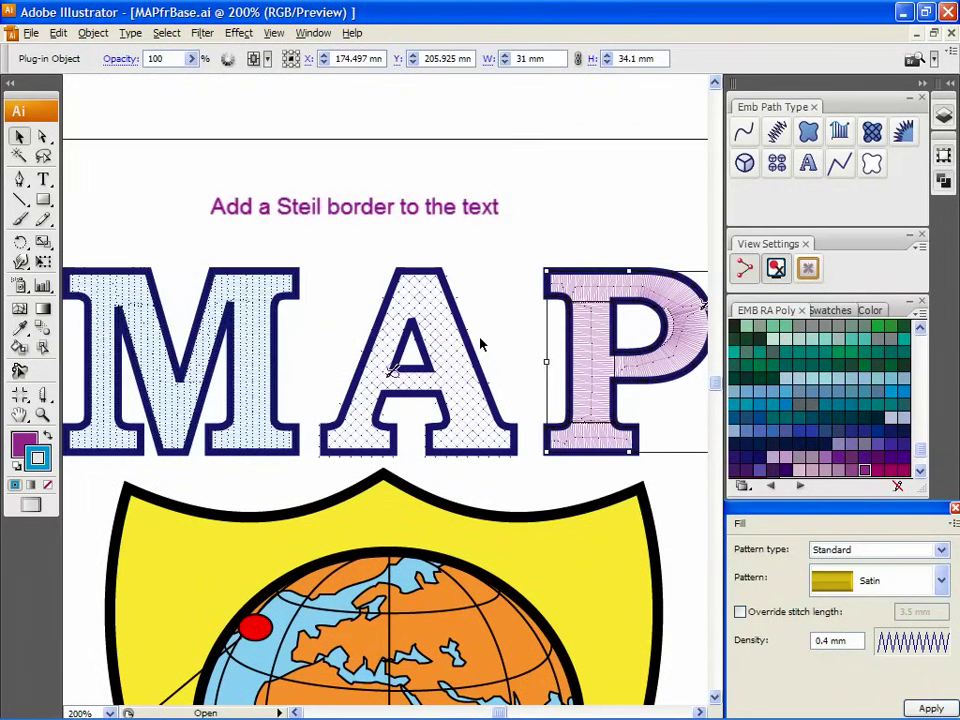
# - Select the M, then use Select Similar by Stroke Color to select all three MAP letters
pyautogui.click(480, 344)
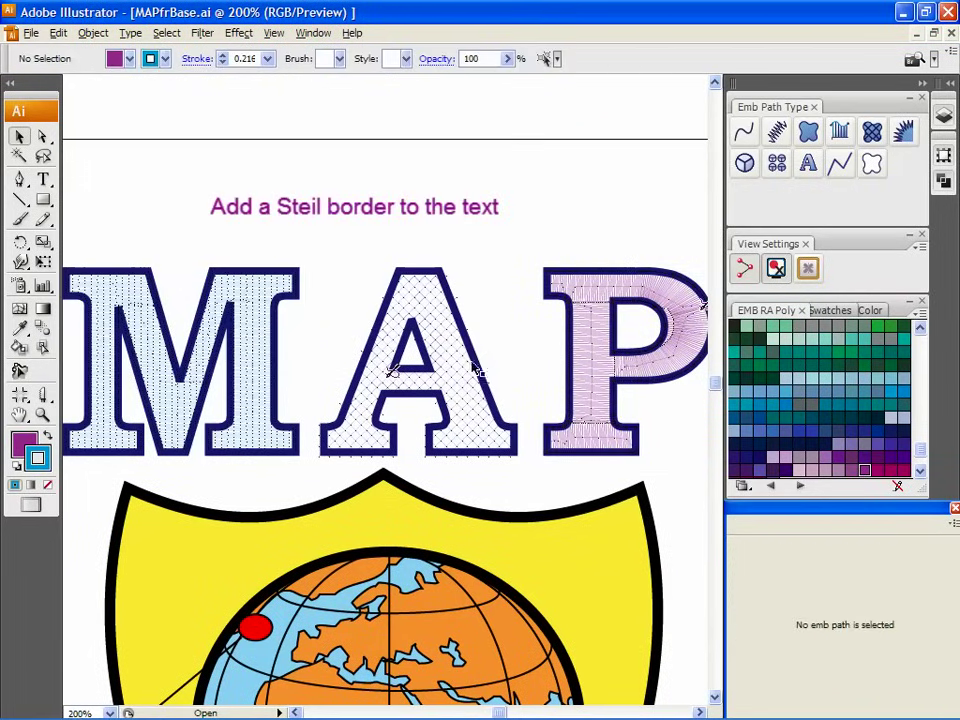
pyautogui.click(276, 348)
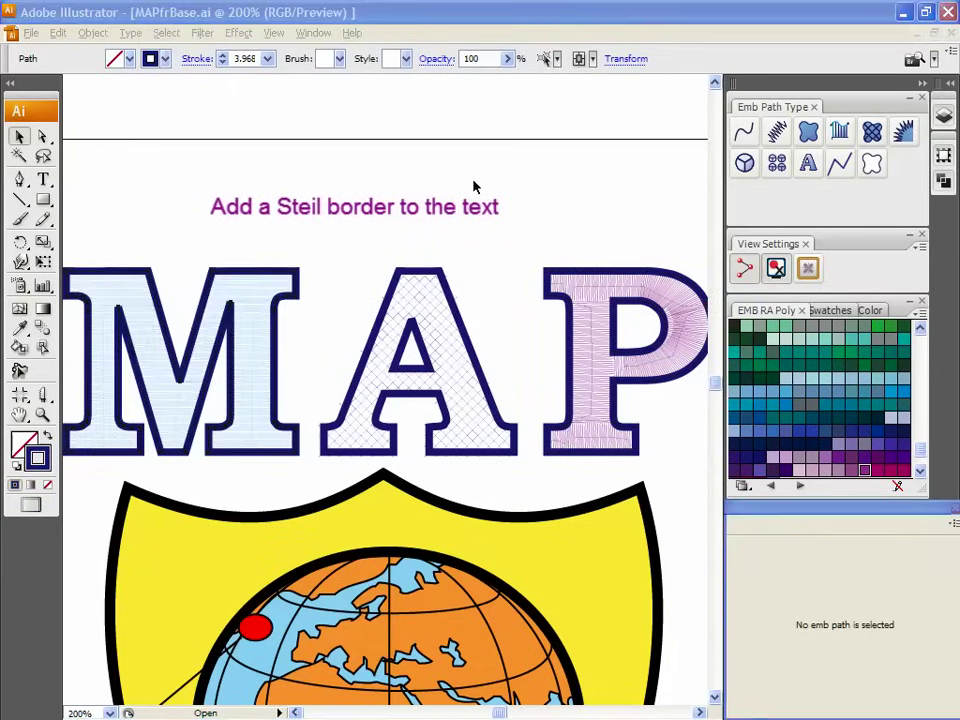
pyautogui.click(557, 59)
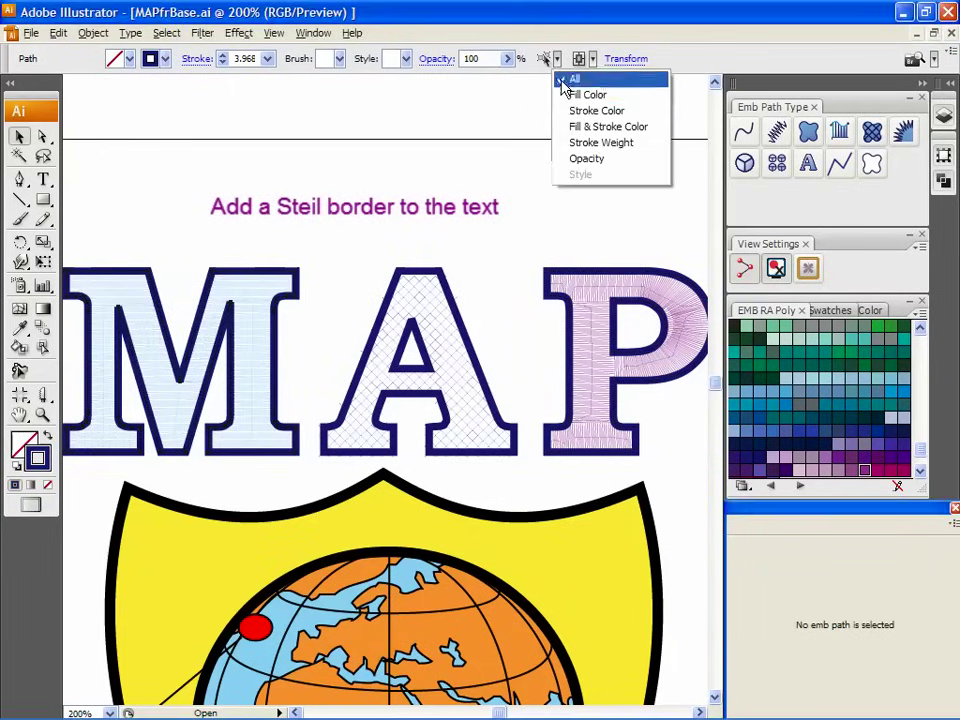
pyautogui.click(568, 110)
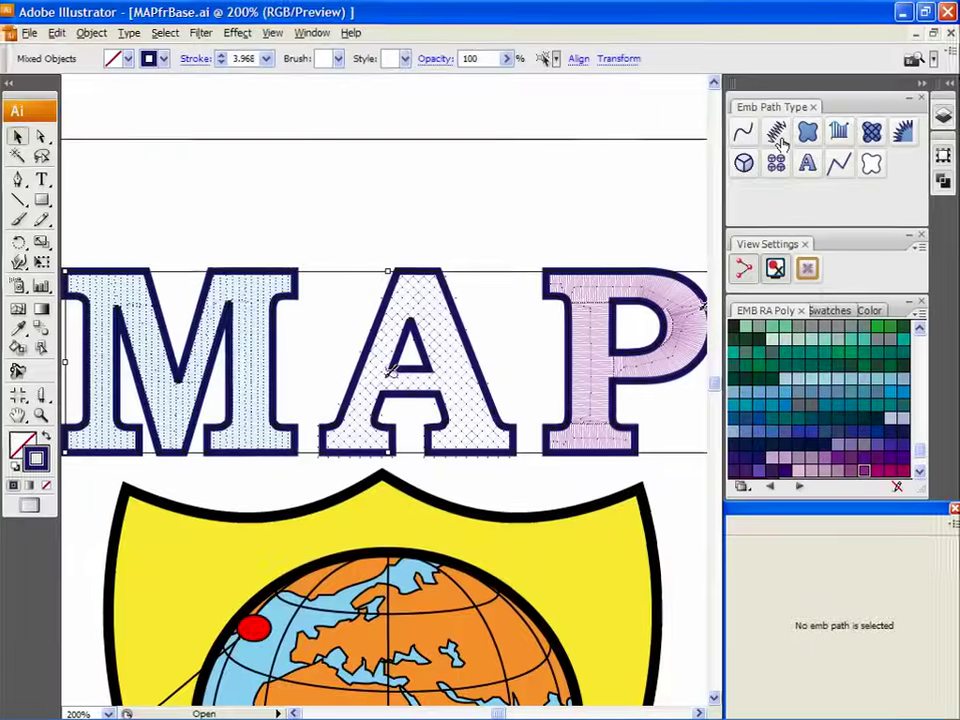
# - Apply a Steil border to the letter outlines with 1.5 mm width and 1 mm satin density
pyautogui.click(779, 138)
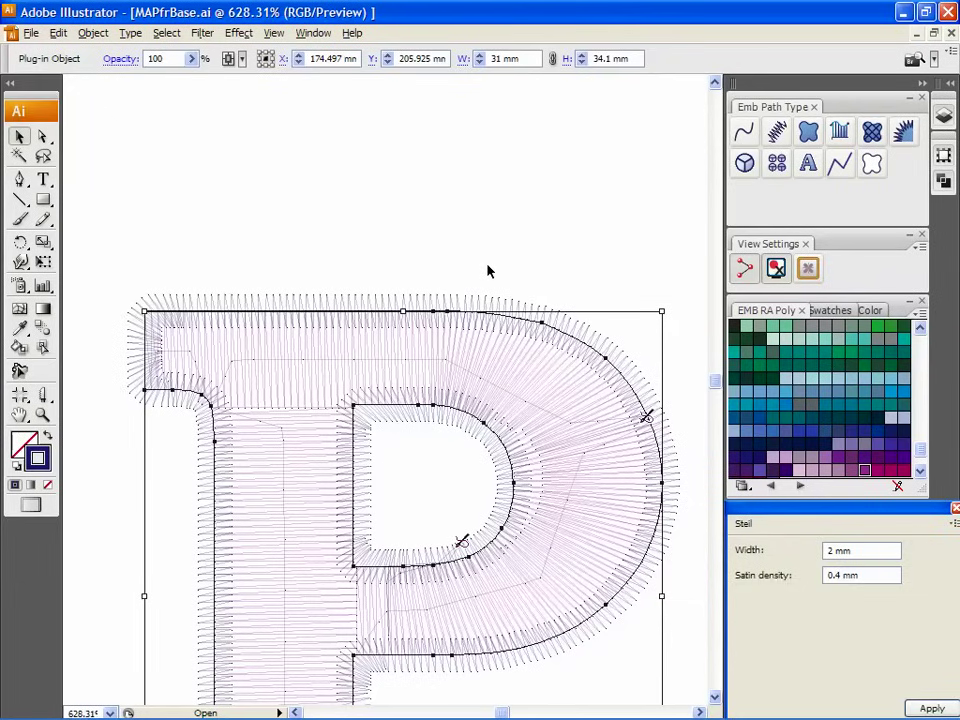
pyautogui.moveTo(477, 131); pyautogui.dragTo(420, 130)
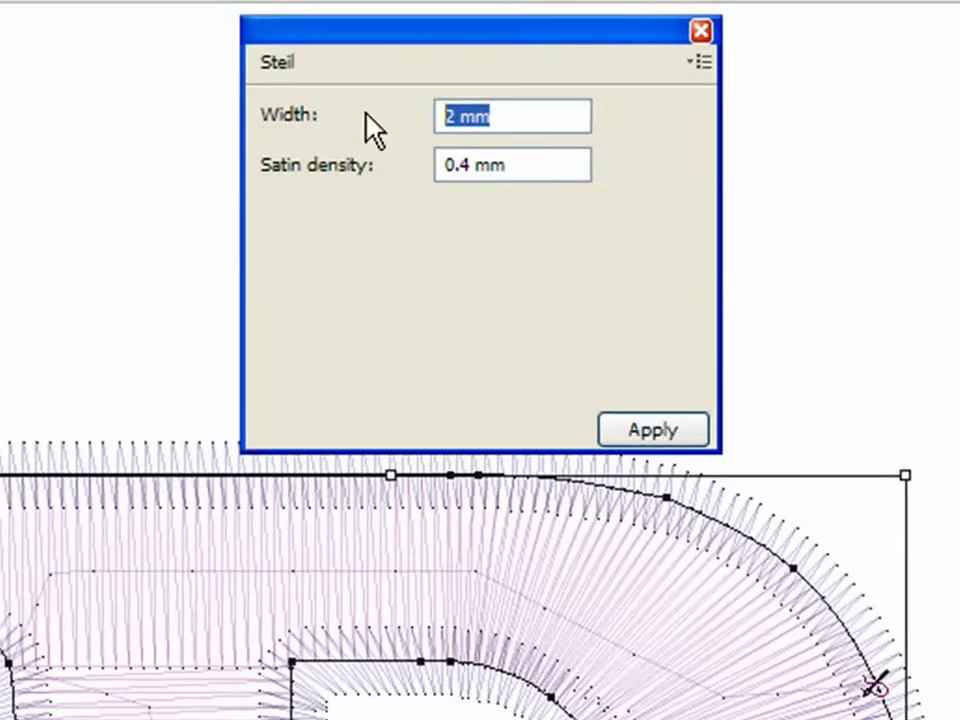
pyautogui.write('1.5')
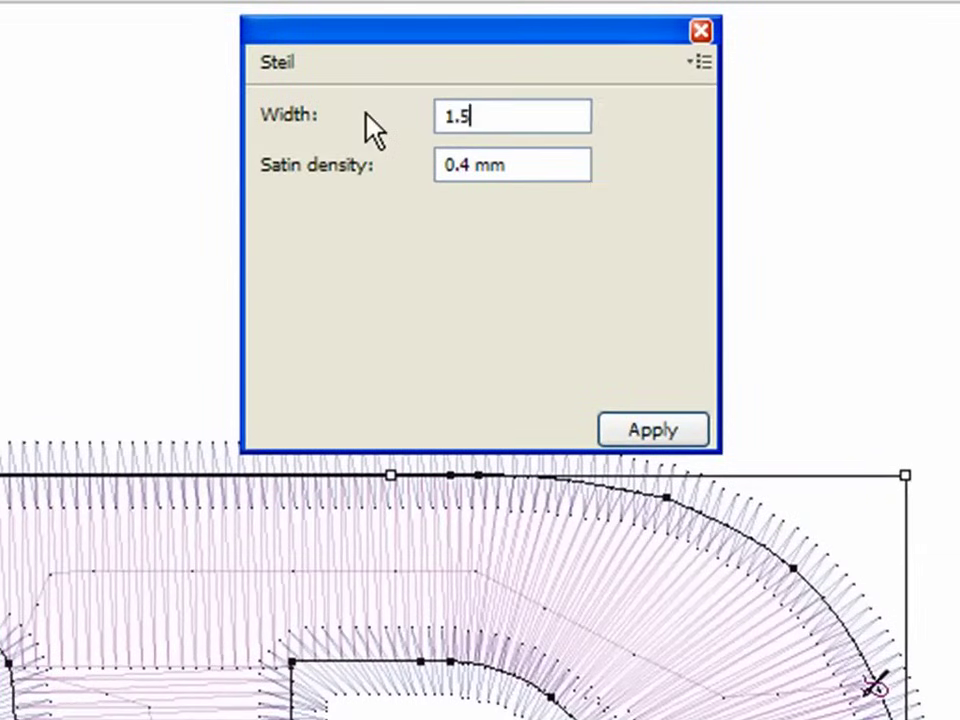
pyautogui.click(549, 158)
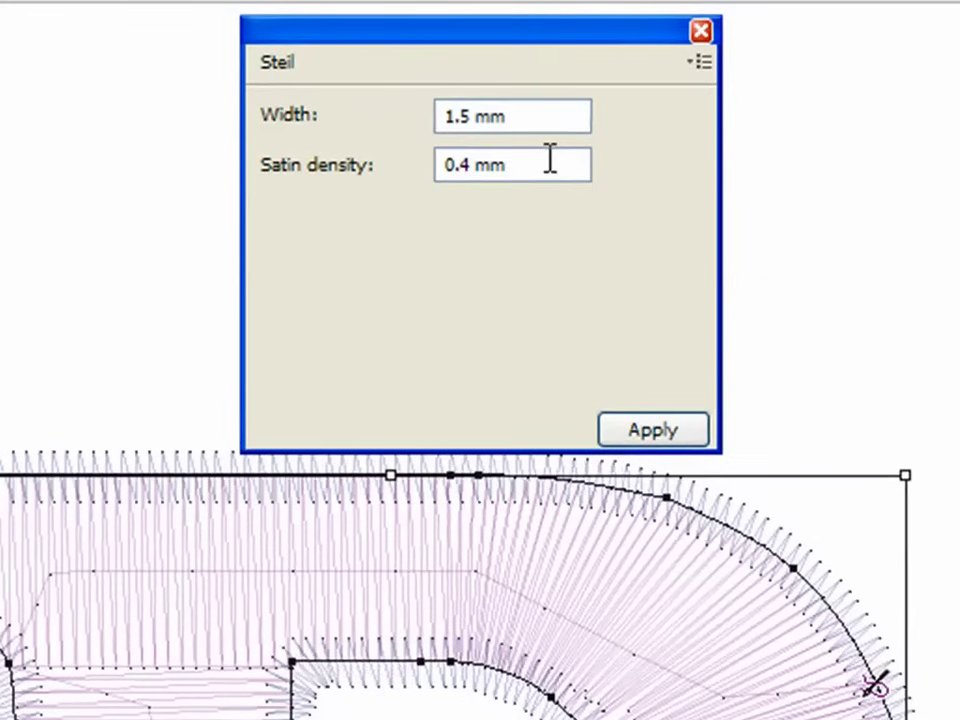
pyautogui.moveTo(549, 162); pyautogui.dragTo(418, 152)
pyautogui.write('1')
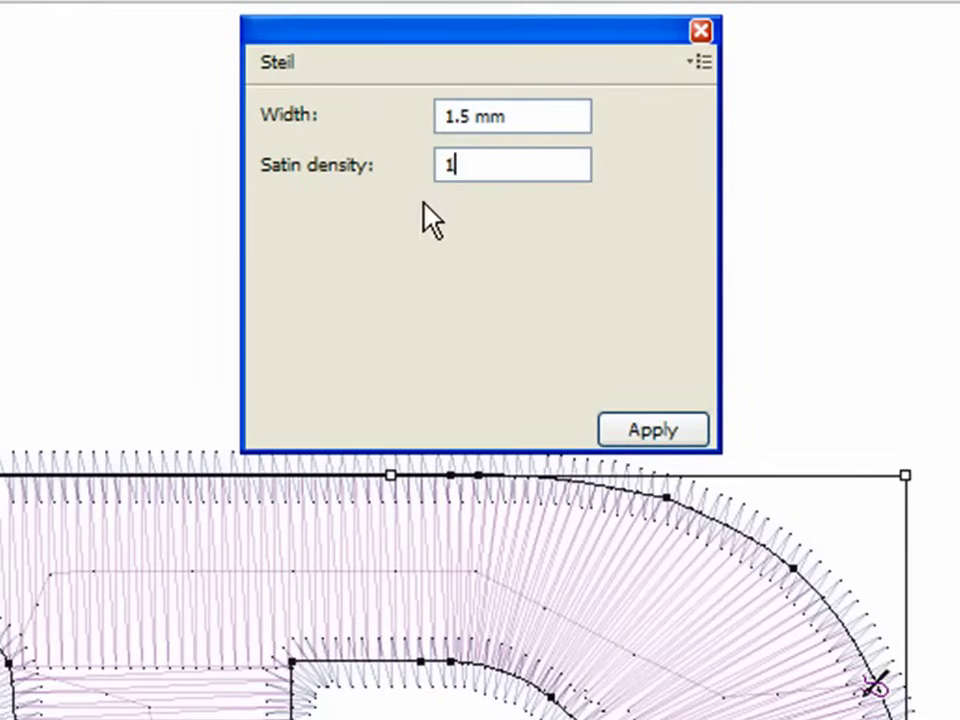
pyautogui.click(636, 431)
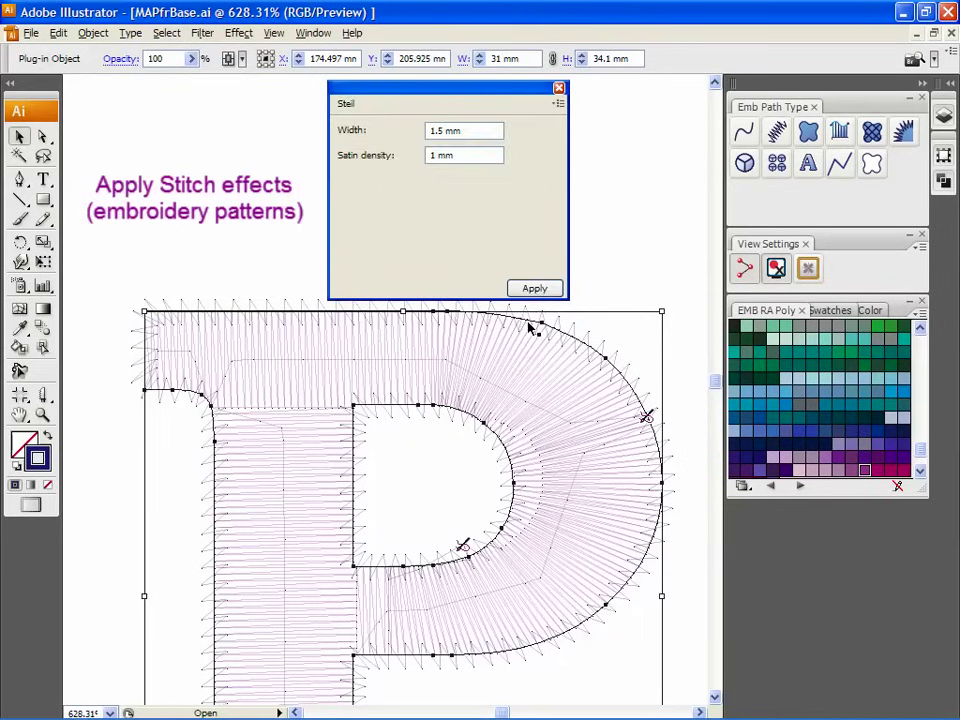
# - Switch the P's fill pattern from Satin to Random and show its Underlay settings
pyautogui.click(530, 328)
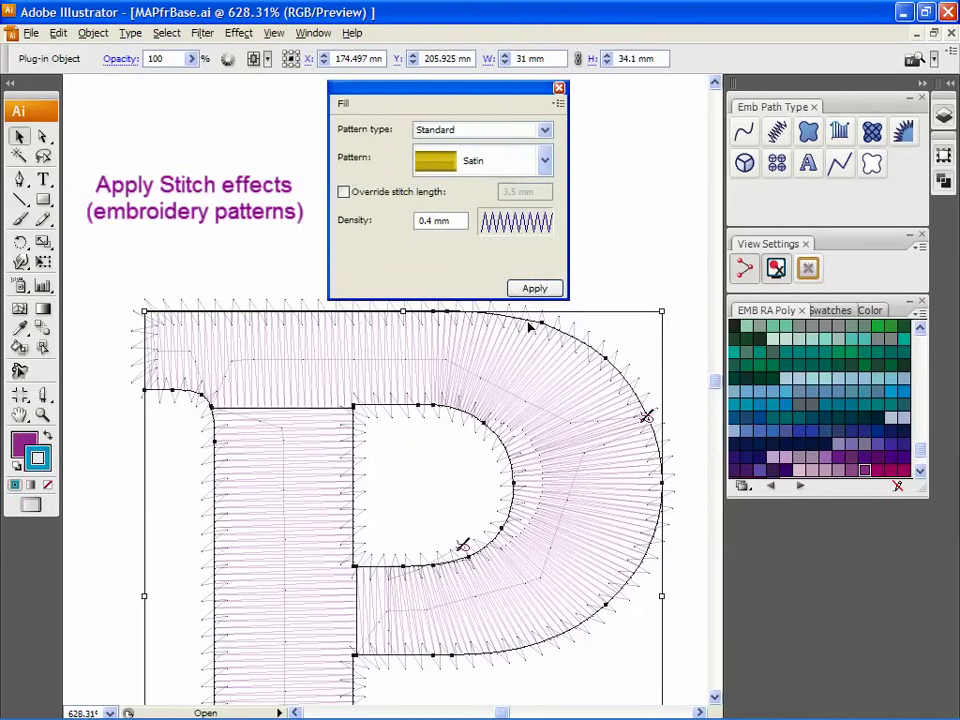
pyautogui.click(544, 160)
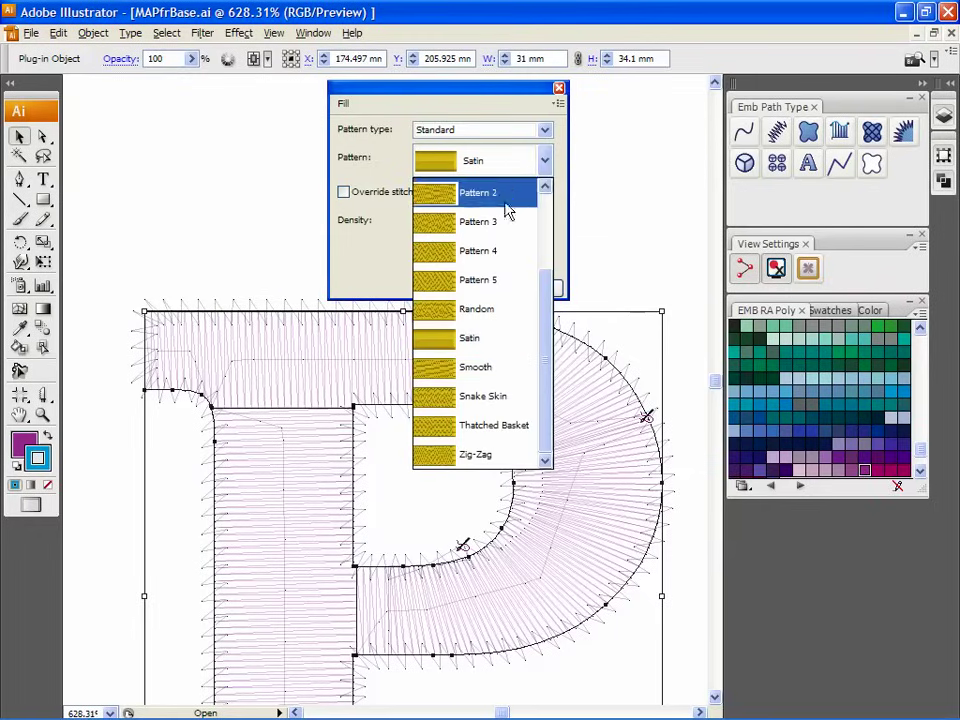
pyautogui.click(496, 313)
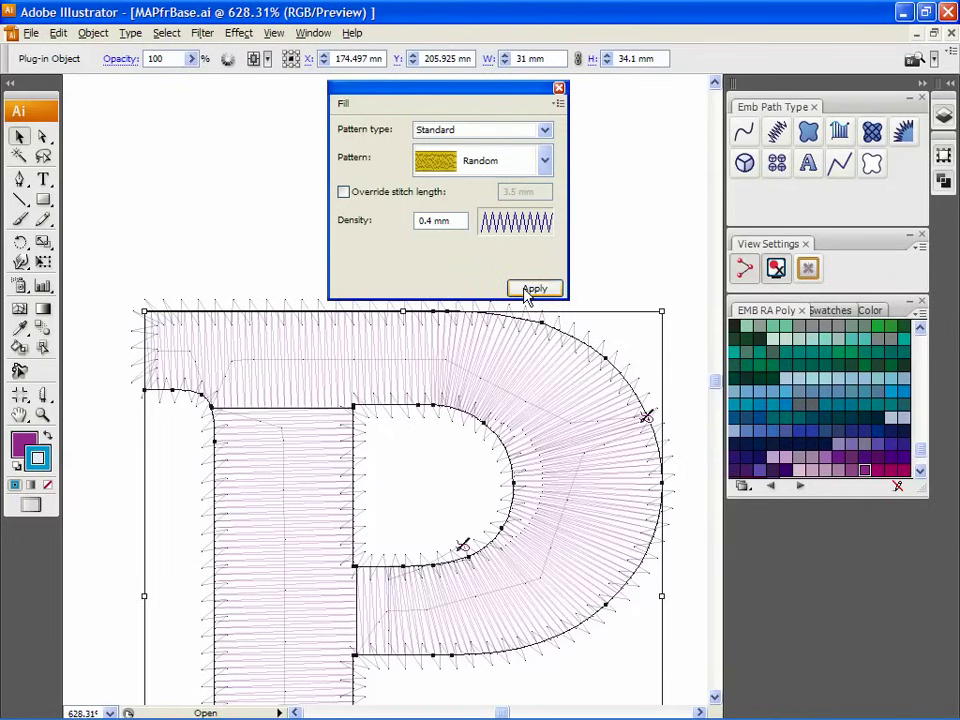
pyautogui.click(527, 290)
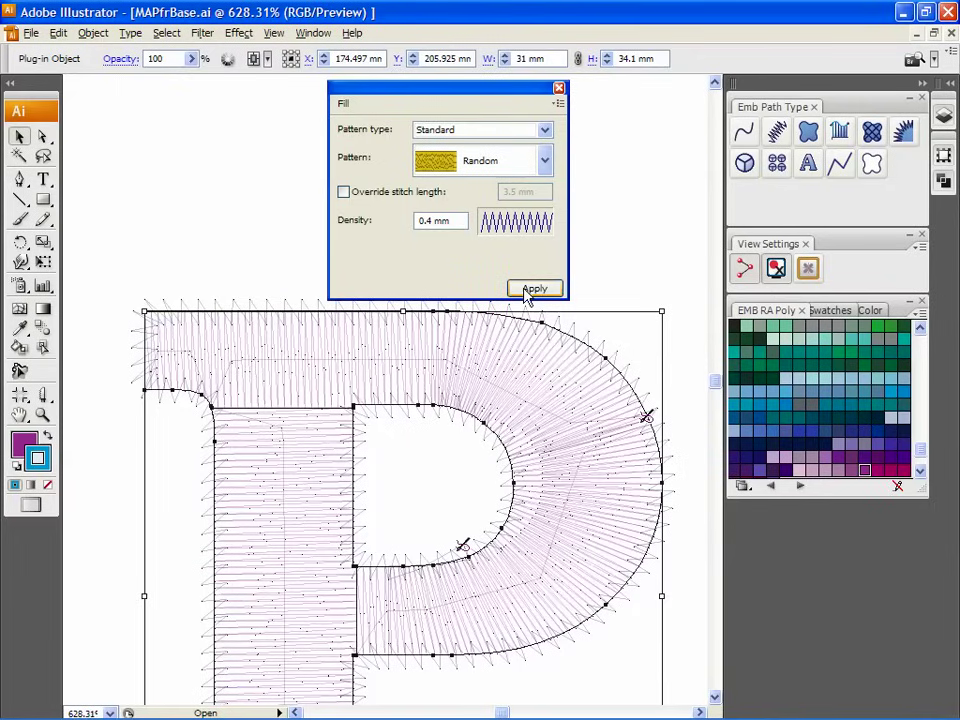
pyautogui.click(559, 104)
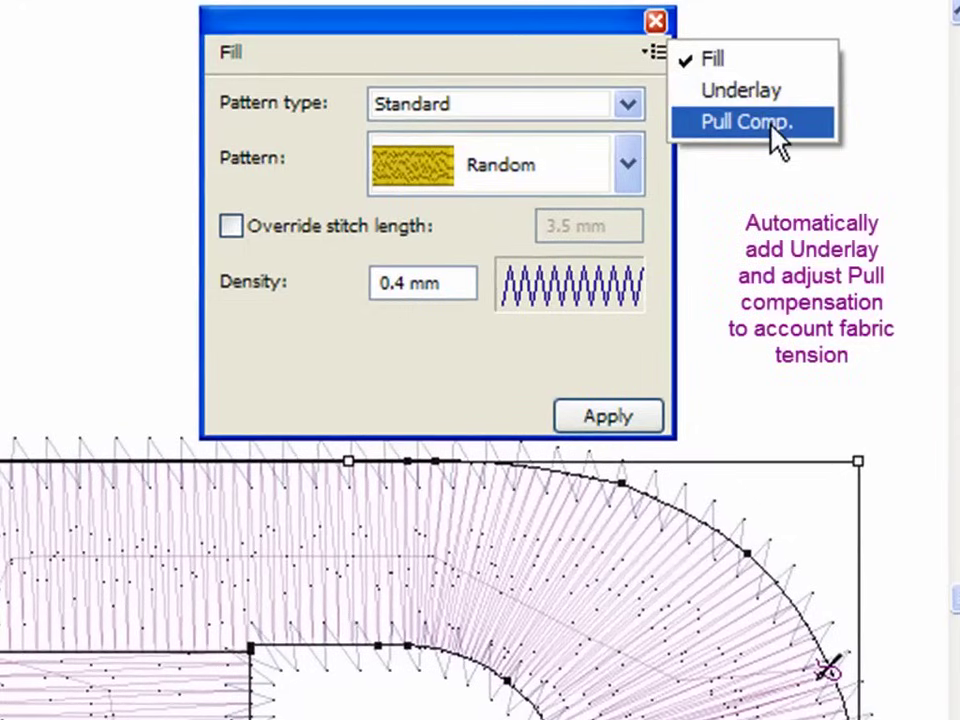
pyautogui.click(770, 90)
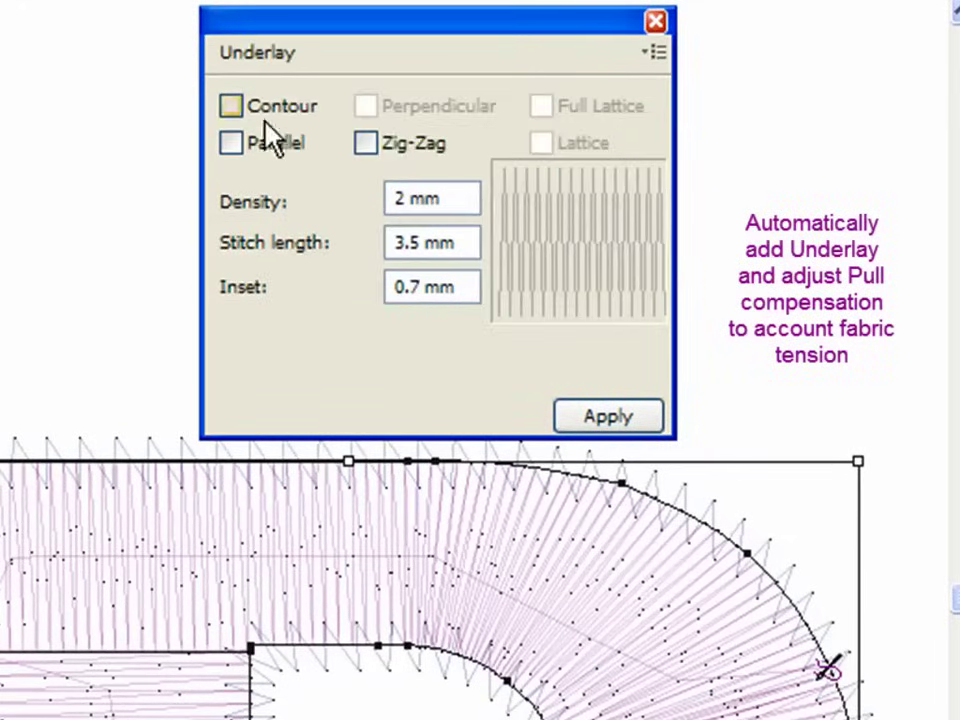
# - Set the P's underlay to Parallel only, keeping 2 mm density, 3.5 mm length and 0.7 mm inset
pyautogui.click(231, 106)
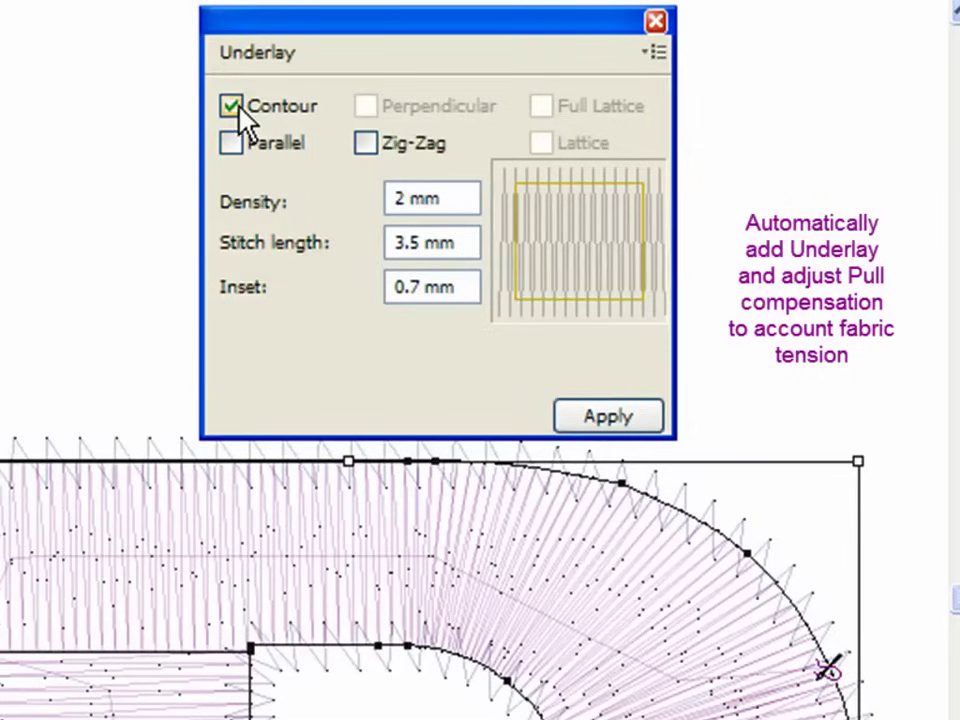
pyautogui.click(366, 144)
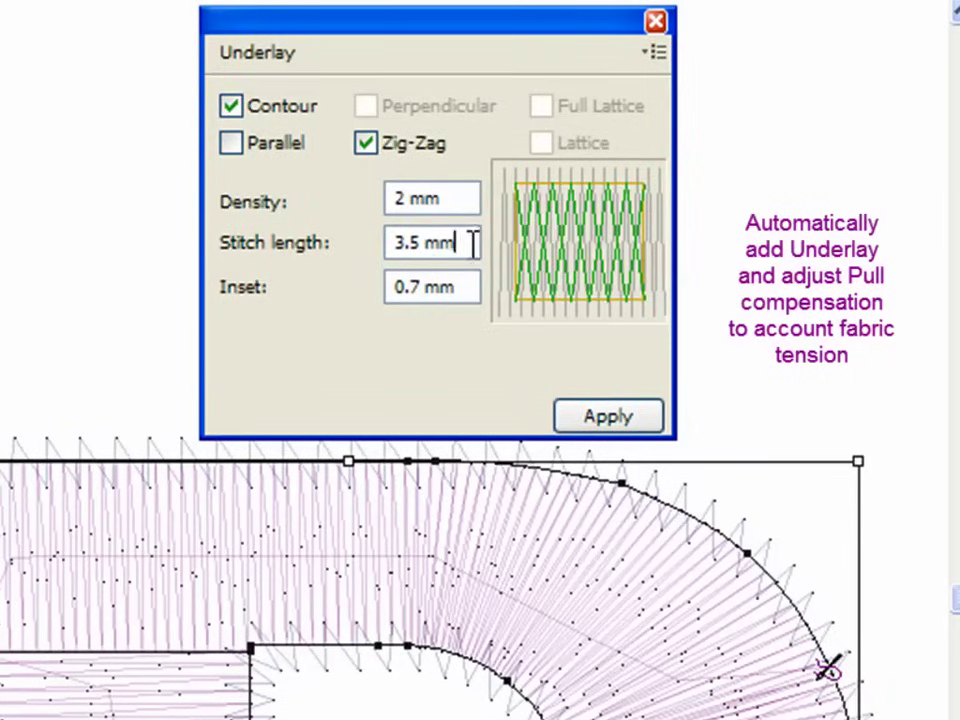
pyautogui.moveTo(469, 242); pyautogui.dragTo(375, 257)
pyautogui.moveTo(465, 285); pyautogui.dragTo(354, 288)
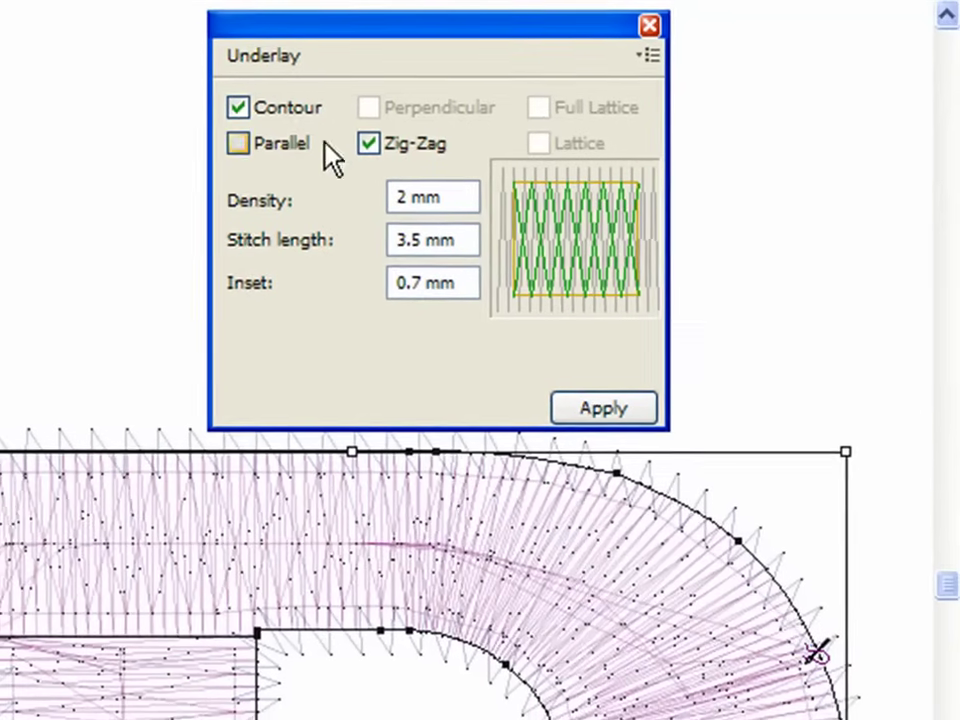
pyautogui.click(230, 105)
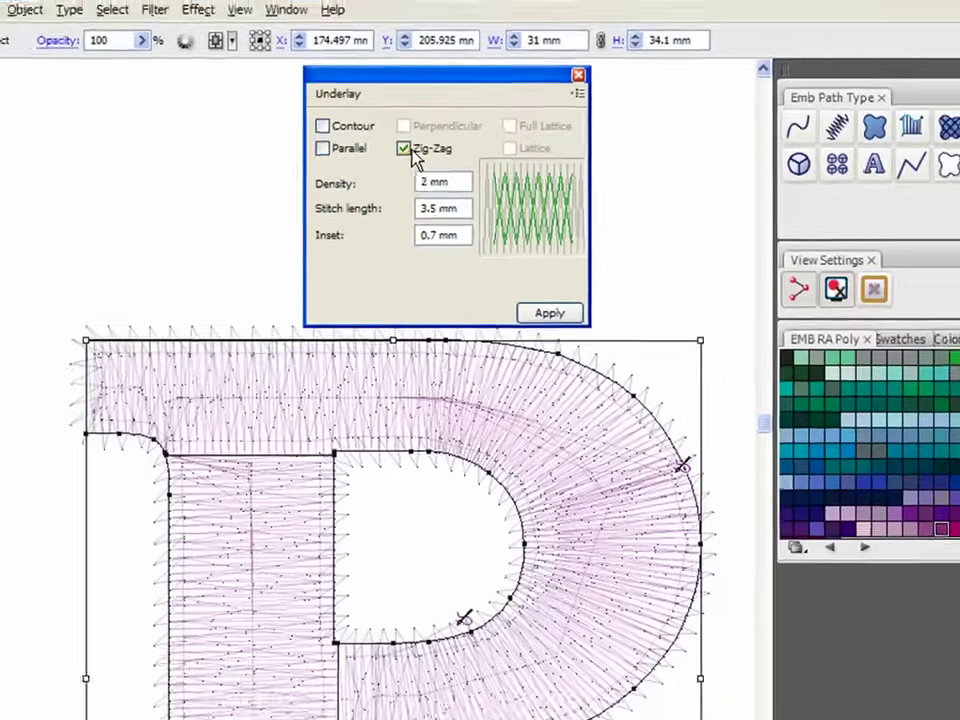
pyautogui.click(405, 150)
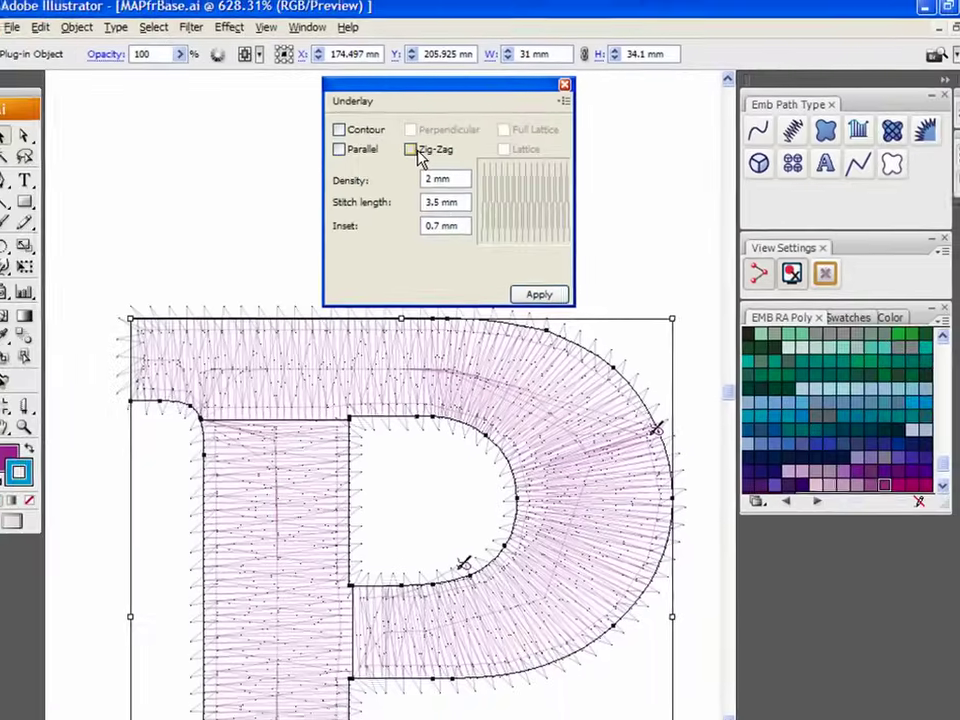
pyautogui.click(324, 150)
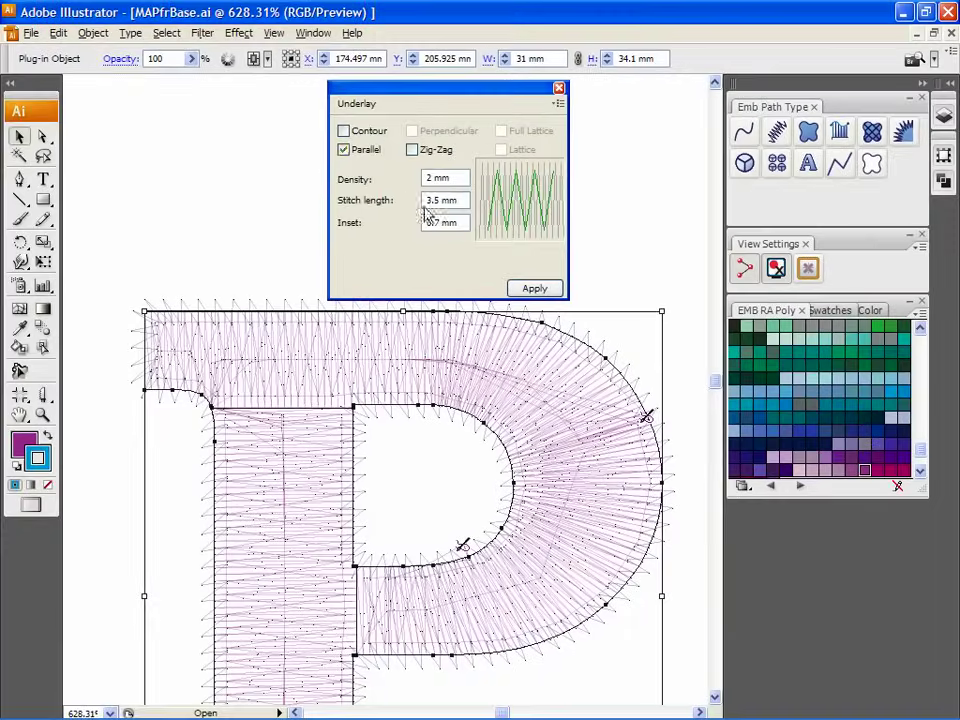
pyautogui.click(532, 289)
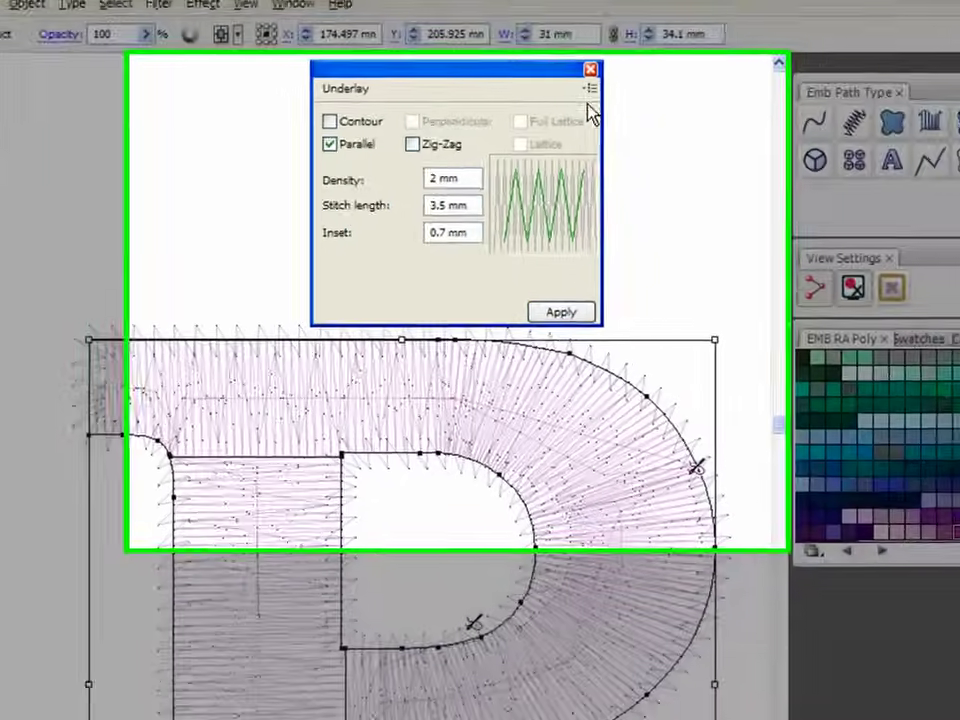
# - Give the P percentage-type pull compensation of 119% with a 0.6 mm maximum range
pyautogui.click(558, 103)
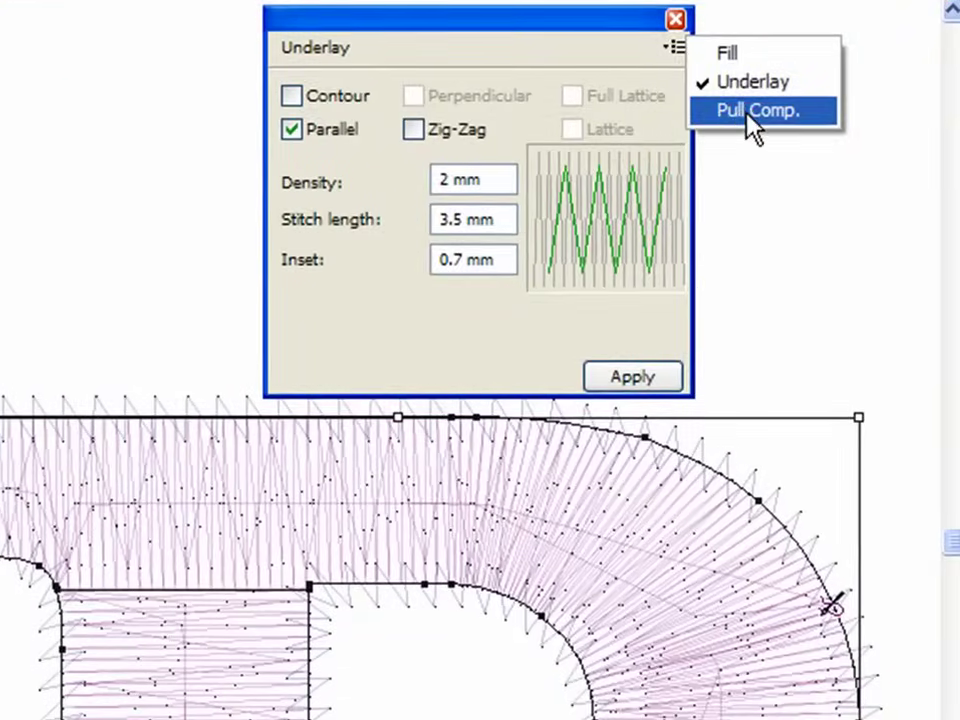
pyautogui.click(750, 112)
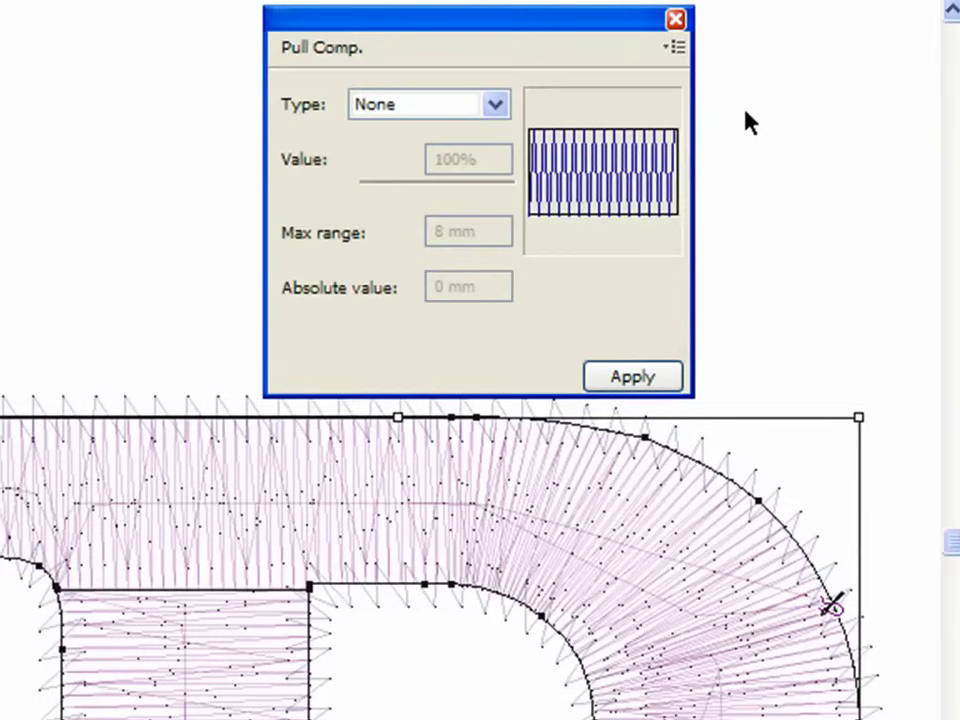
pyautogui.click(497, 104)
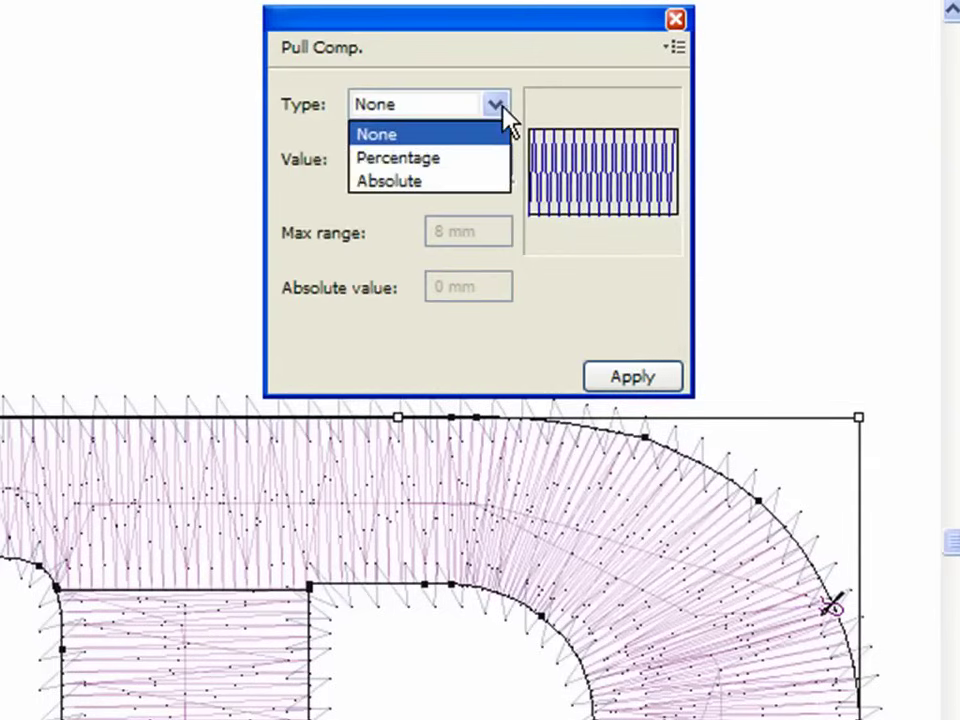
pyautogui.click(497, 157)
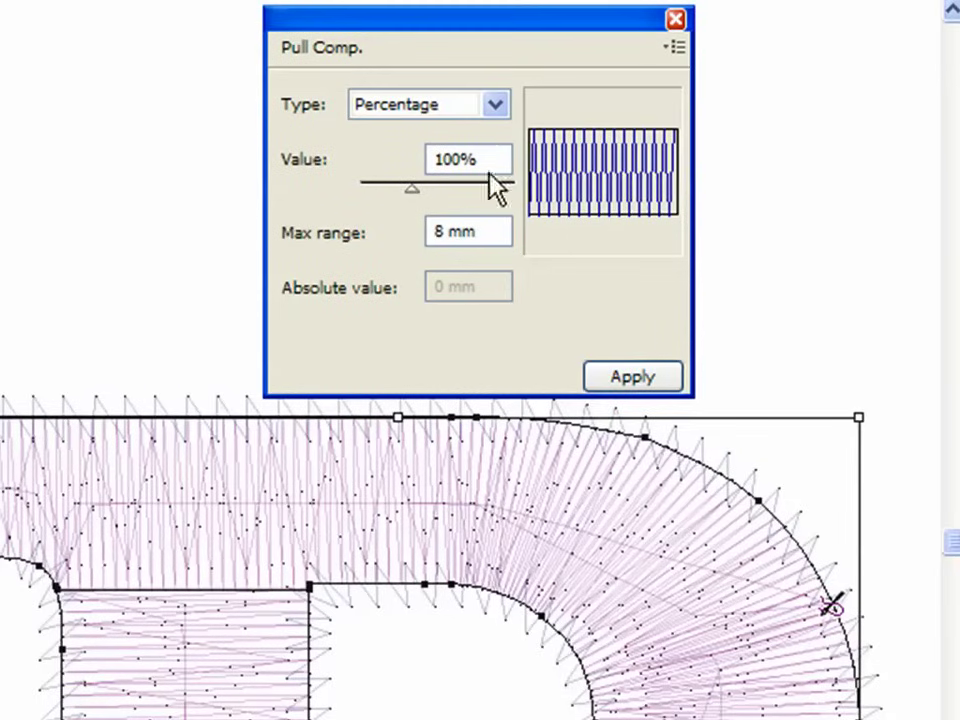
pyautogui.moveTo(416, 190); pyautogui.dragTo(431, 190)
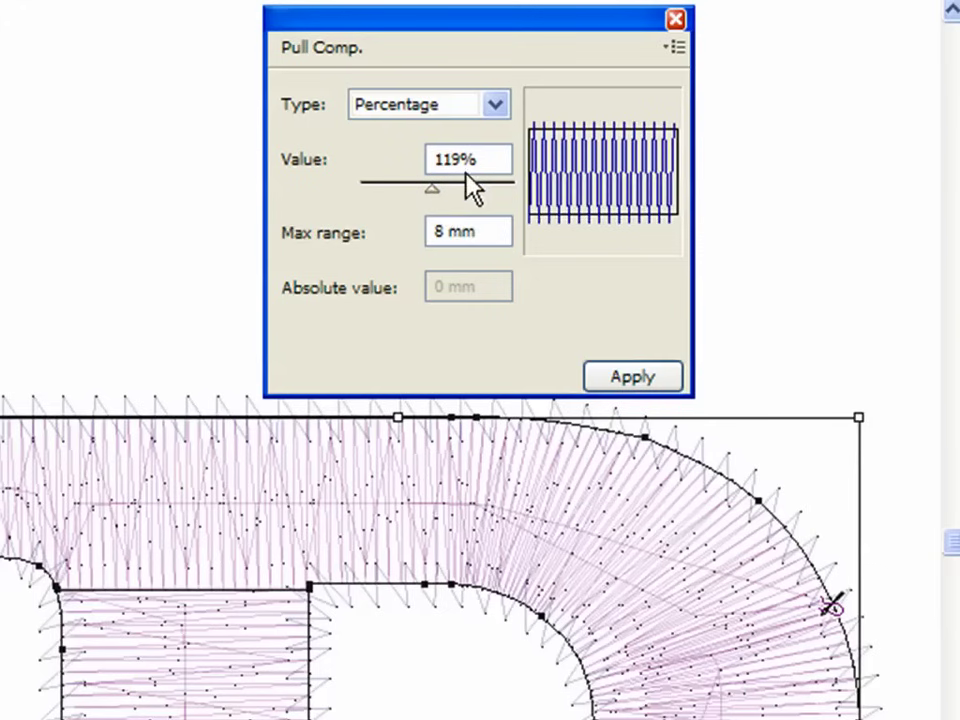
pyautogui.moveTo(476, 230); pyautogui.dragTo(398, 229)
pyautogui.write('0')
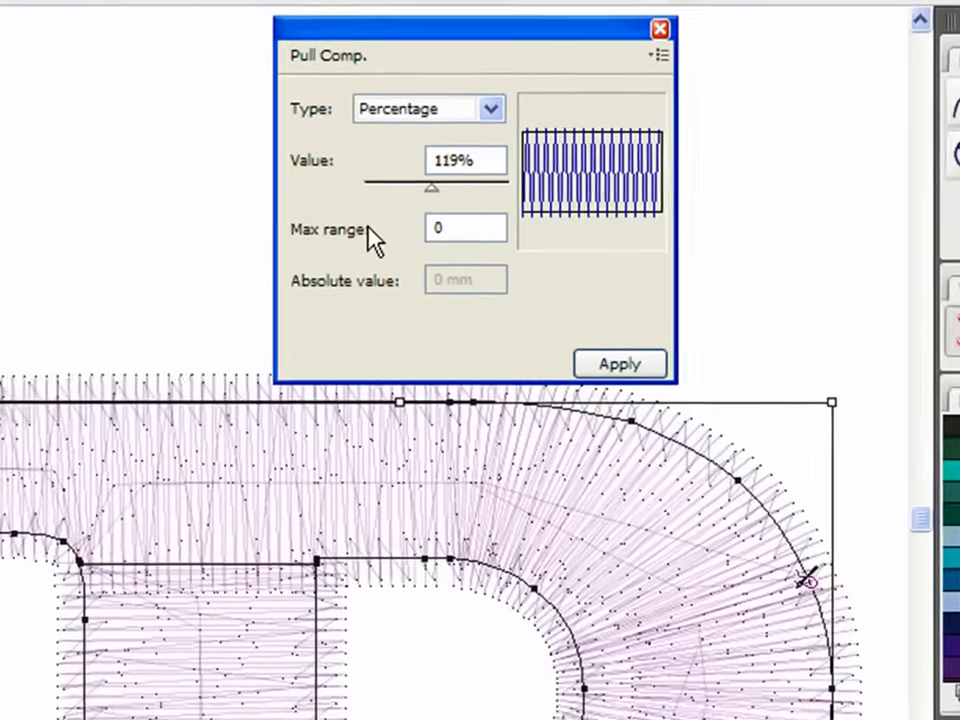
pyautogui.write('.6')
pyautogui.click(535, 289)
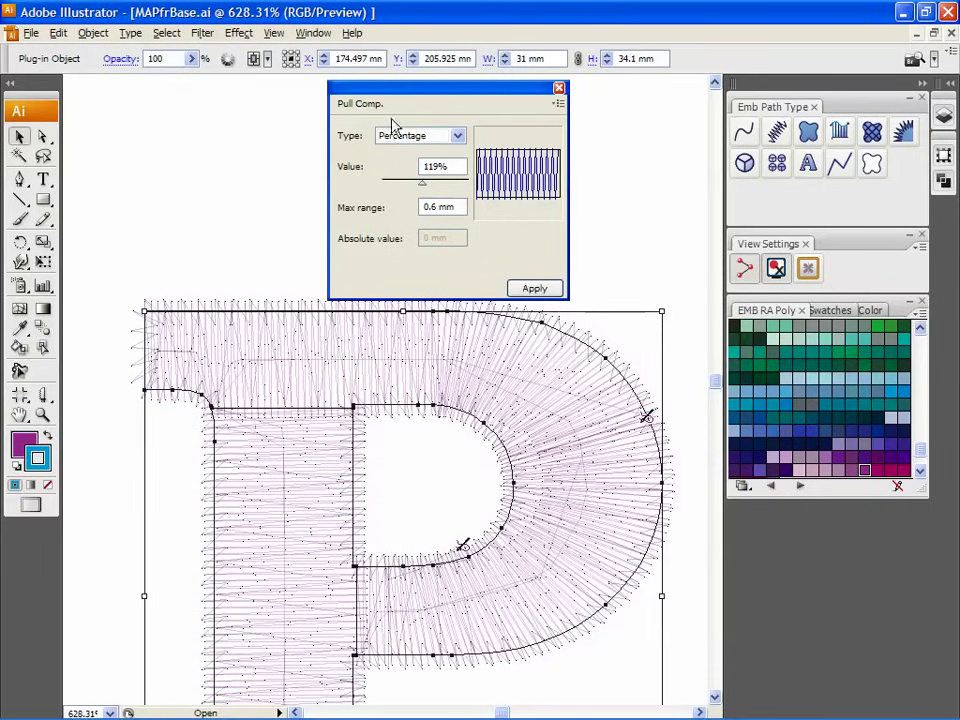
pyautogui.moveTo(388, 97); pyautogui.dragTo(786, 517)
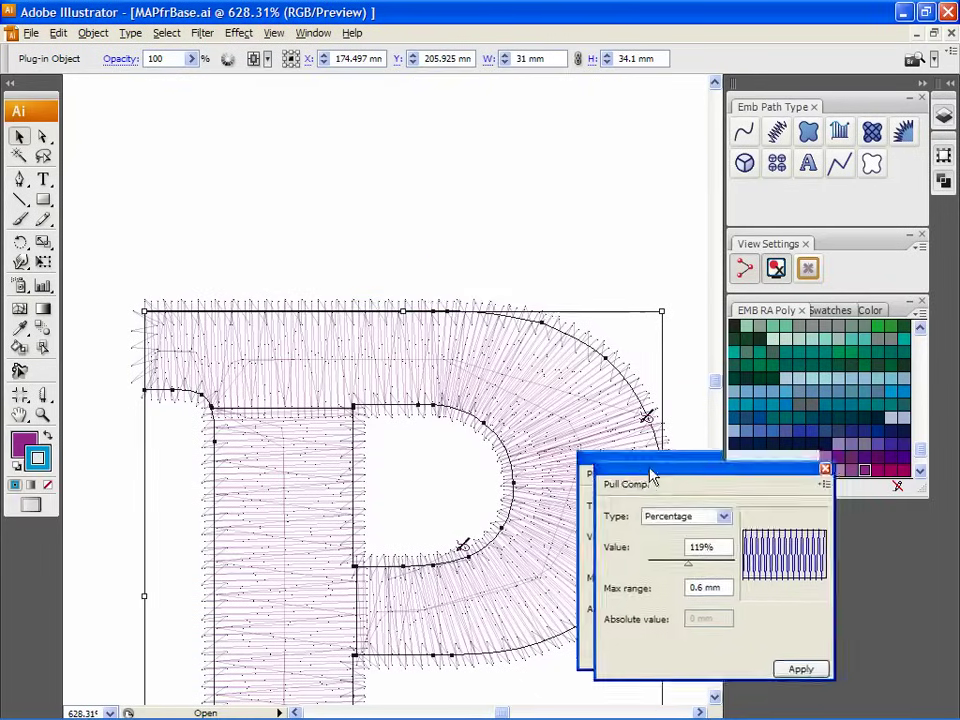
# - Select the yellow shield and convert it to a Complex Fill embroidery path
pyautogui.click(488, 273)
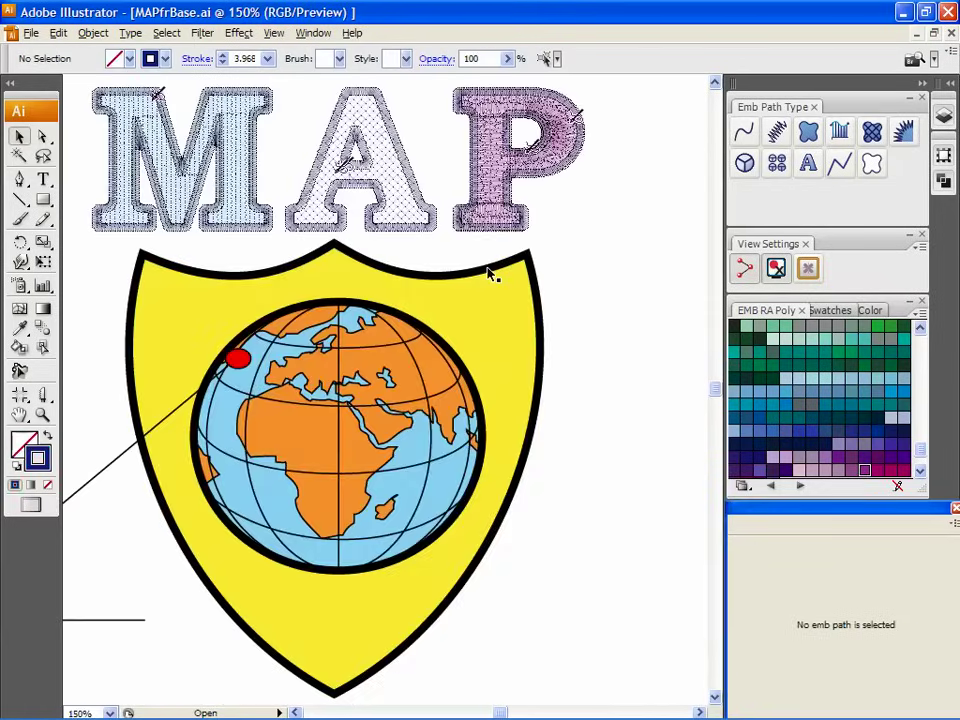
pyautogui.click(490, 345)
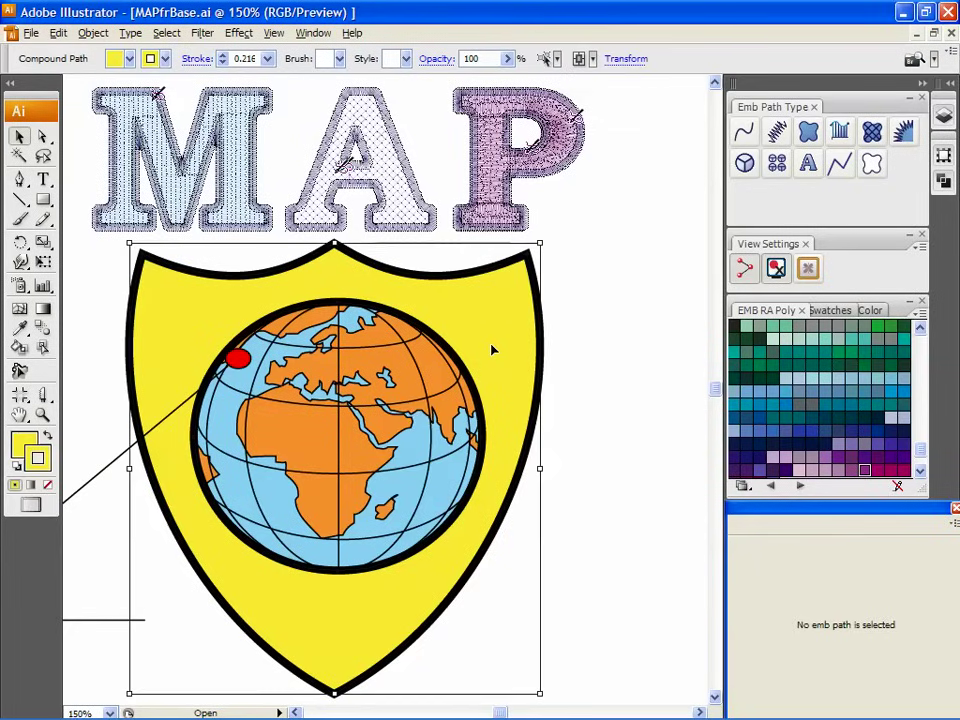
pyautogui.click(810, 145)
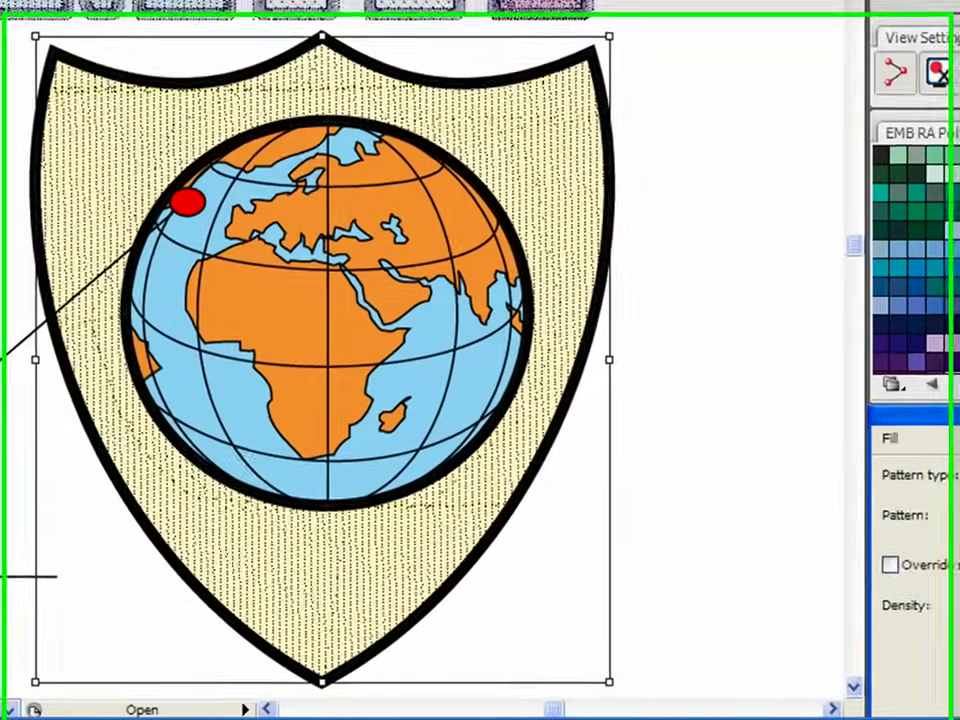
pyautogui.moveTo(817, 507); pyautogui.dragTo(728, 412)
# - Apply the Random fill pattern to the shield, then switch it to Zig-Zag
pyautogui.click(746, 502)
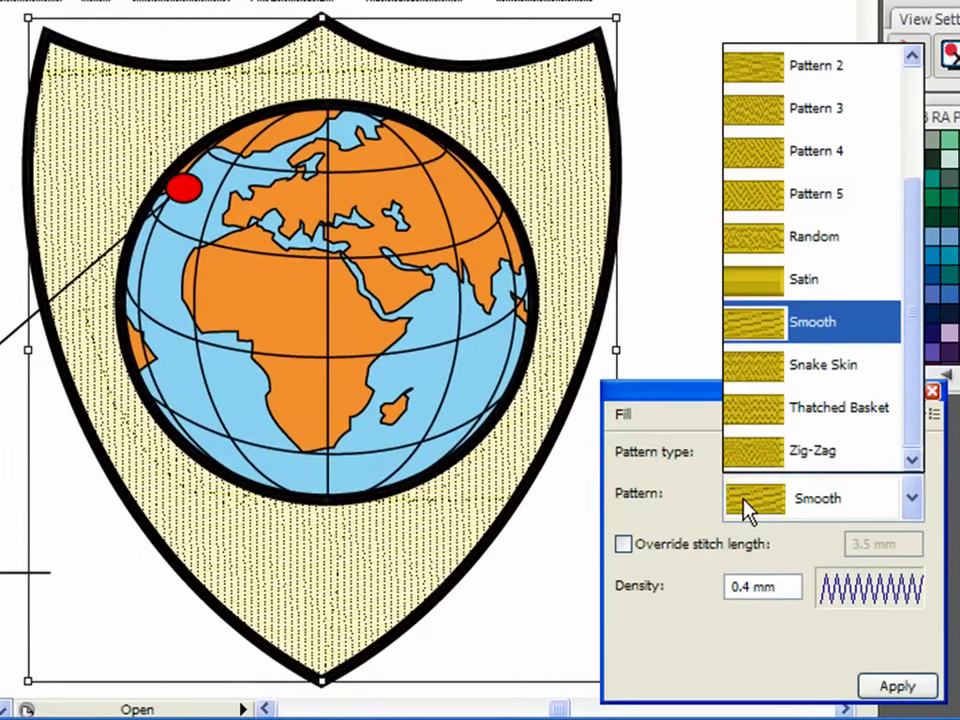
pyautogui.click(814, 240)
pyautogui.click(876, 686)
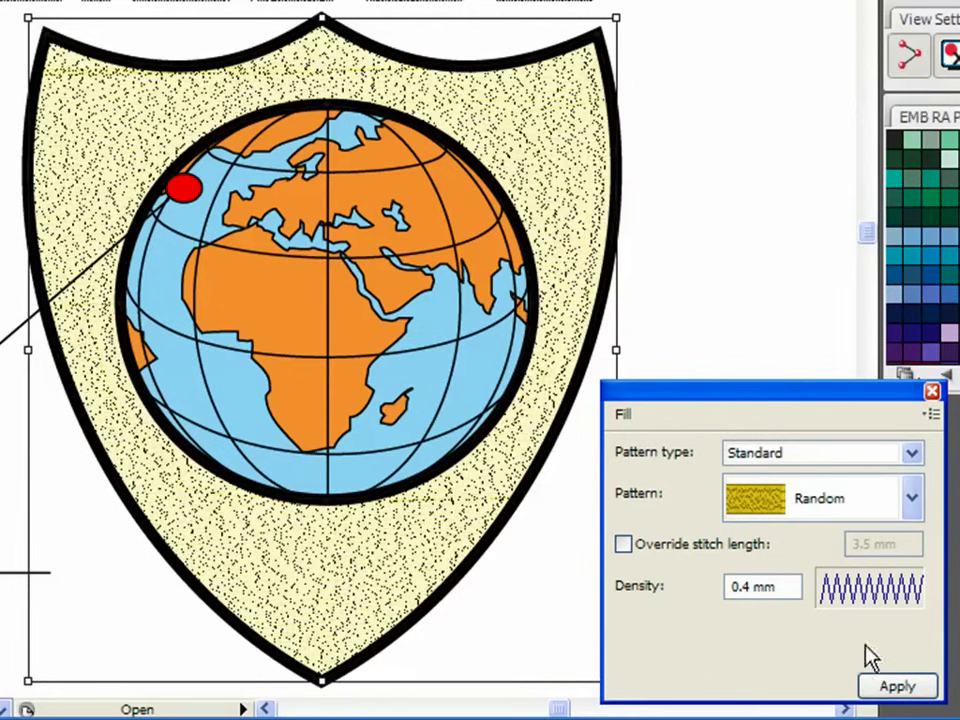
pyautogui.click(853, 499)
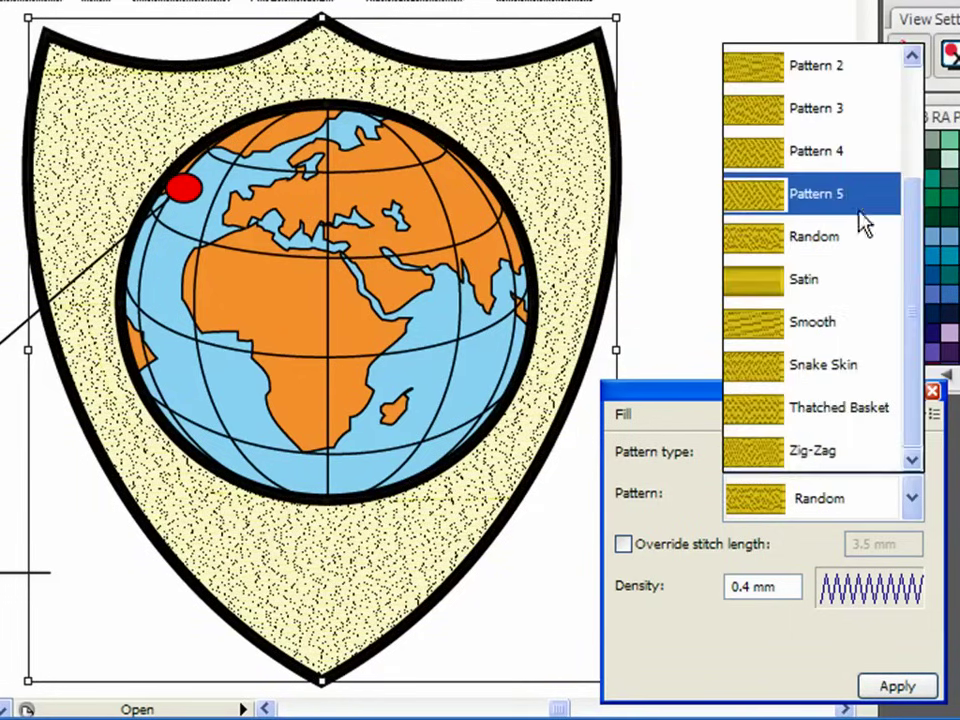
pyautogui.click(836, 453)
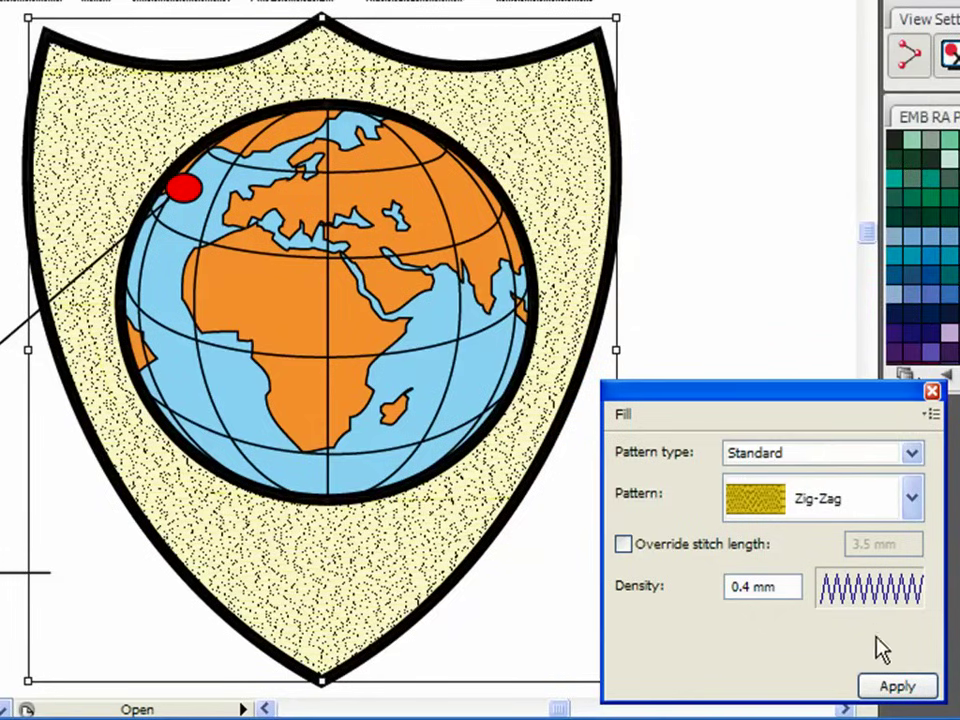
pyautogui.click(886, 690)
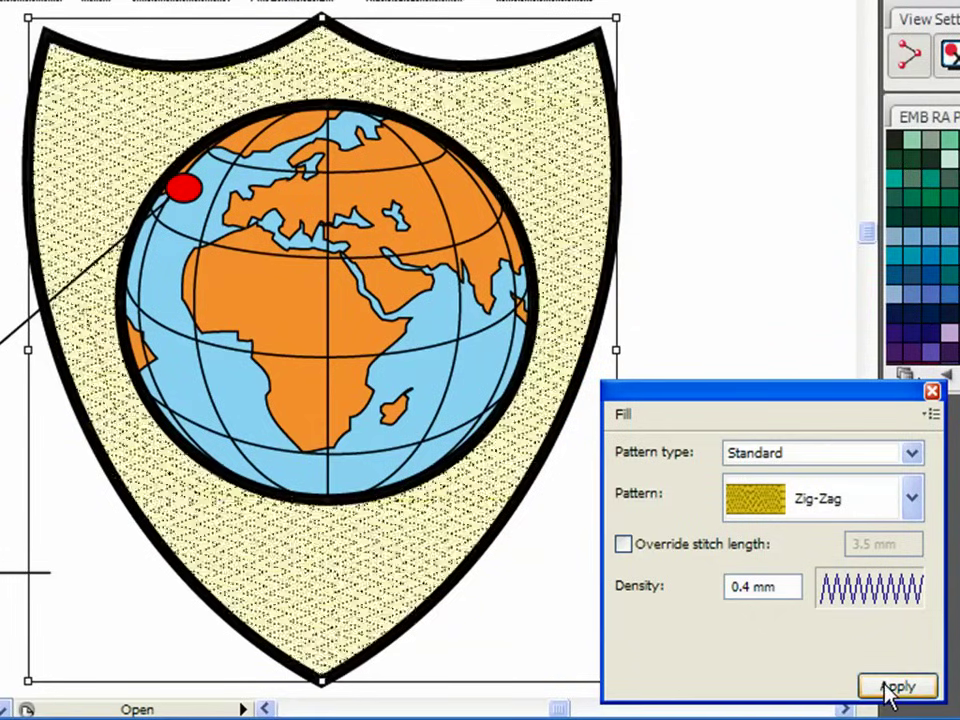
# - Switch the shield's pattern type to Carved Tile and apply tile pattern 201b
pyautogui.click(850, 456)
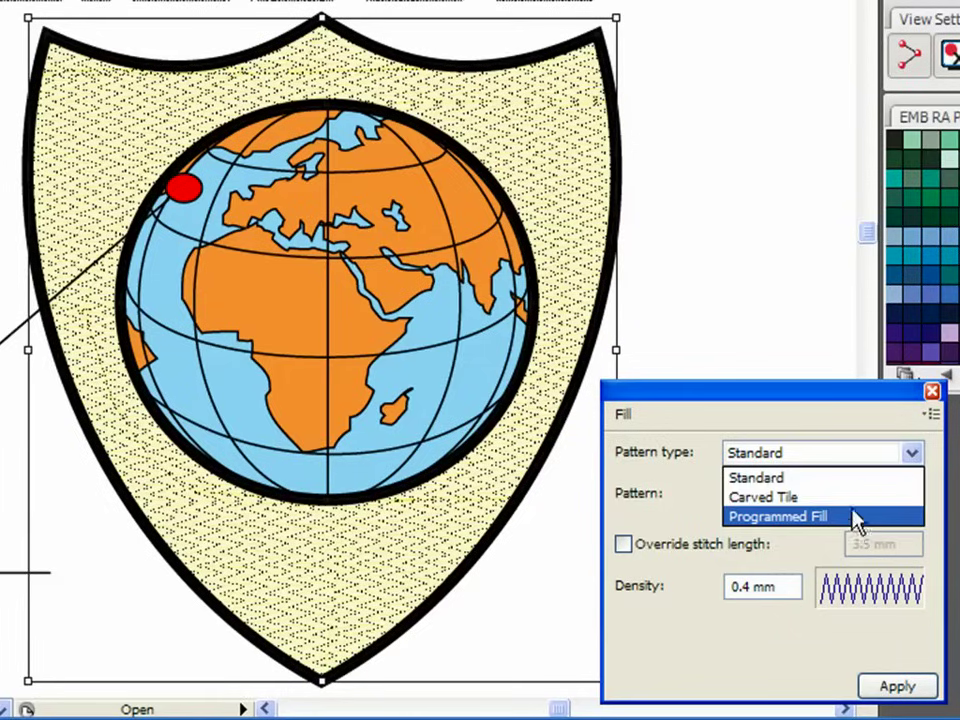
pyautogui.click(853, 499)
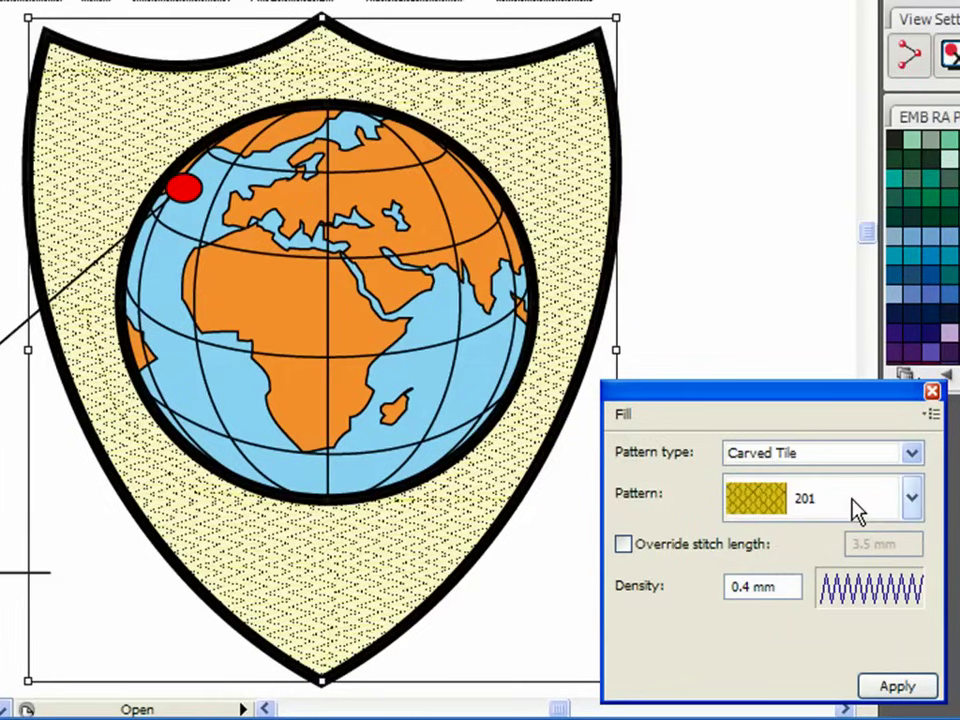
pyautogui.click(872, 685)
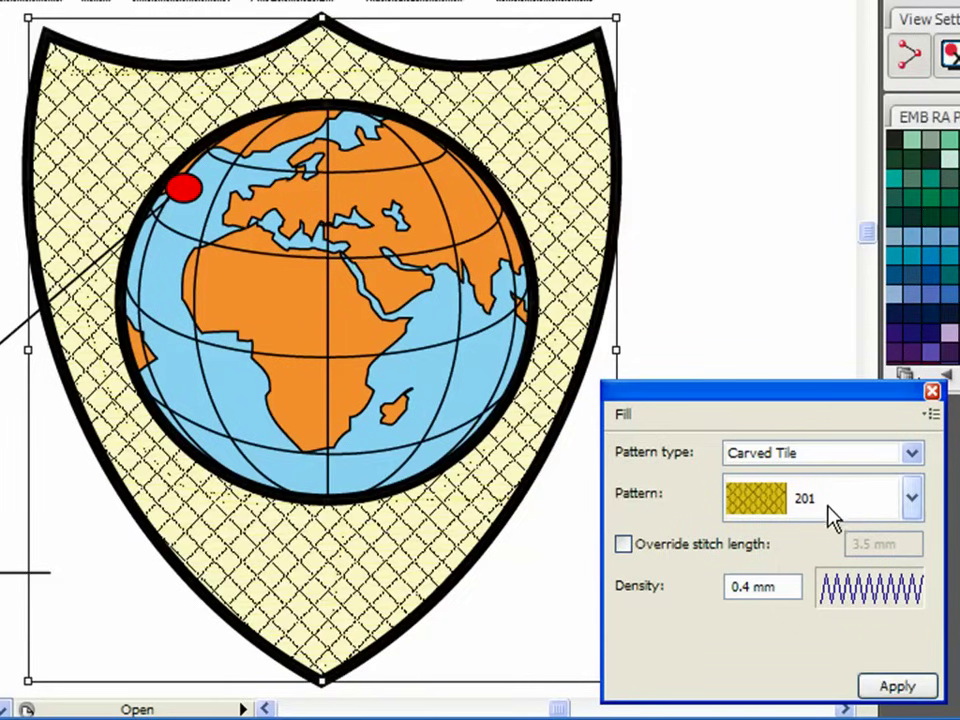
pyautogui.click(829, 514)
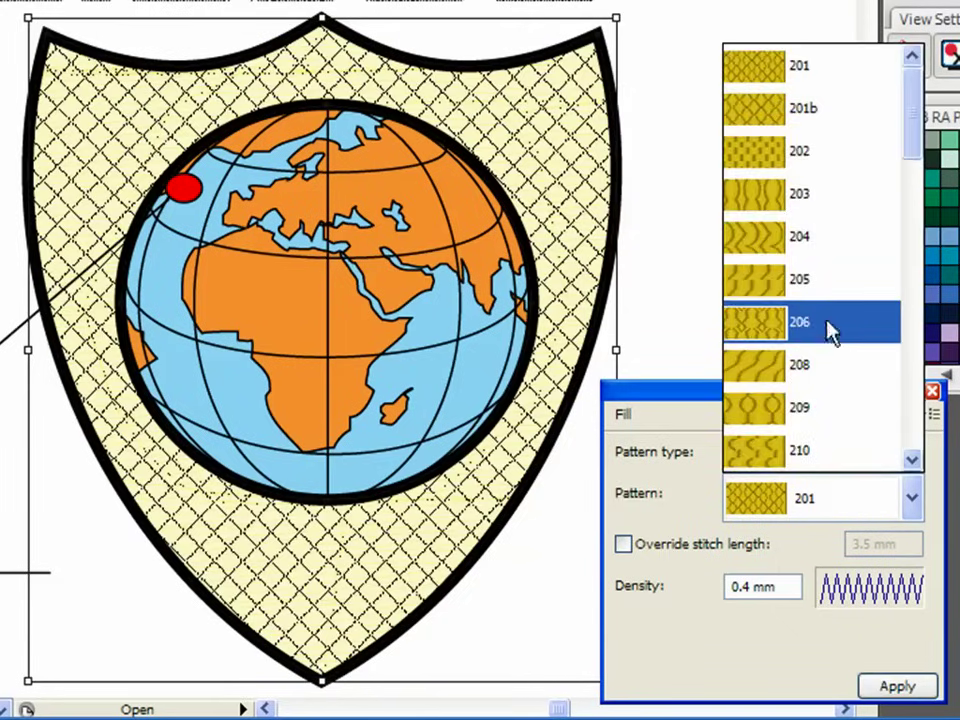
pyautogui.click(812, 106)
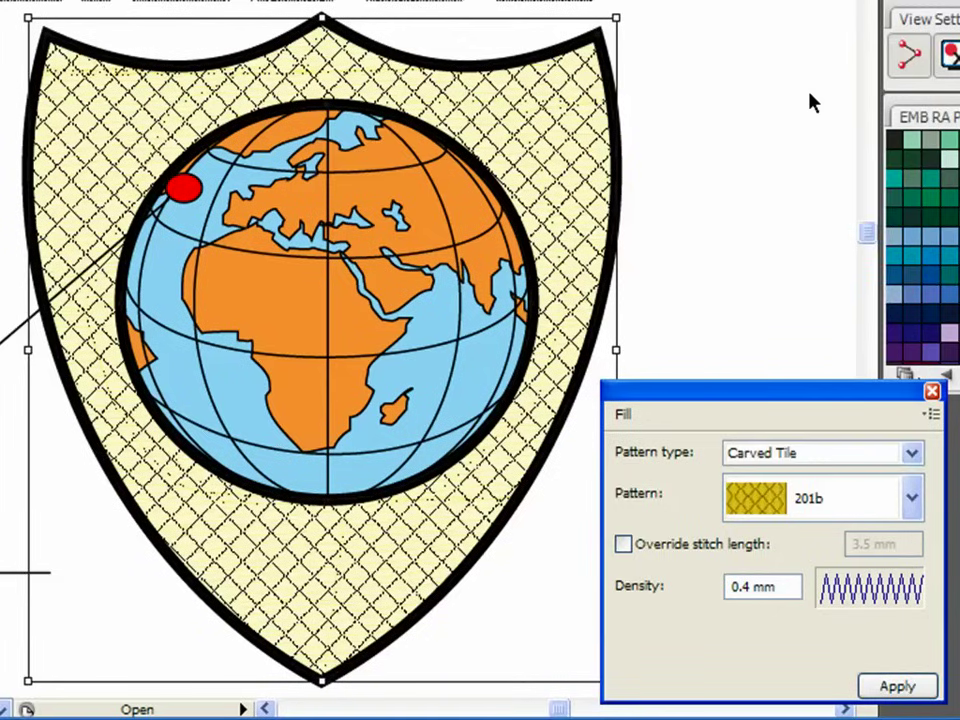
pyautogui.click(869, 690)
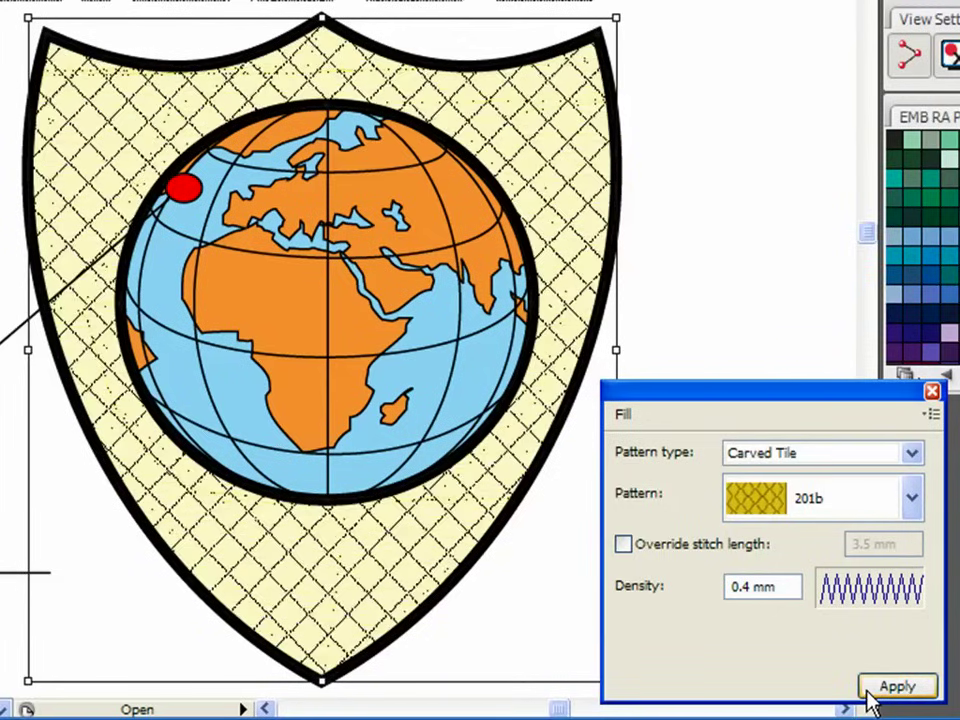
# - Set the shield's pattern type to Programmed Fill and apply pattern 219
pyautogui.click(846, 453)
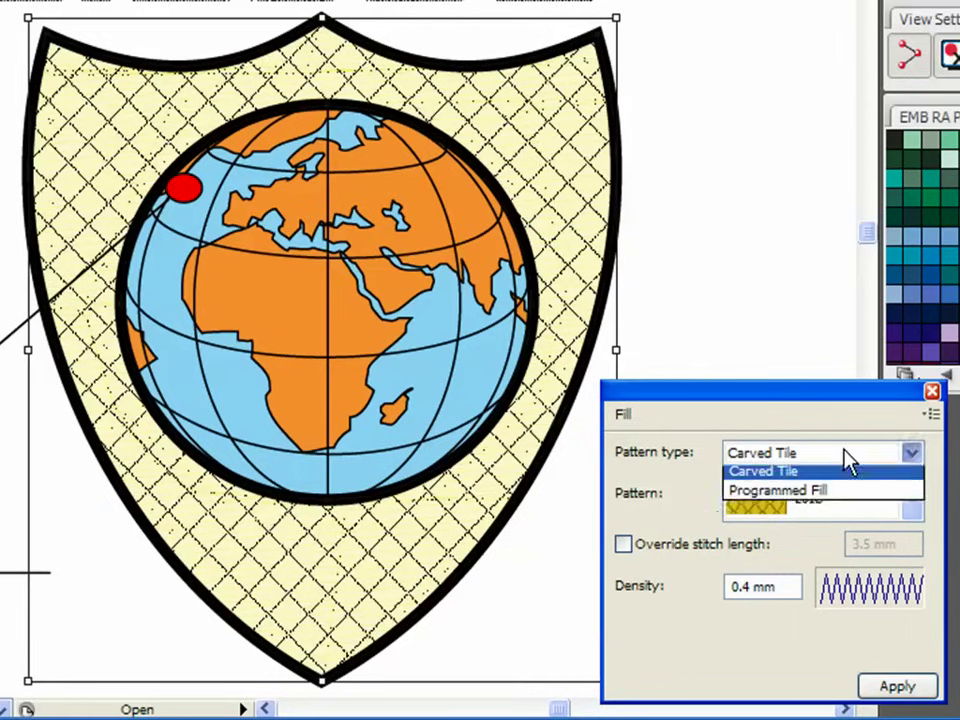
pyautogui.click(848, 517)
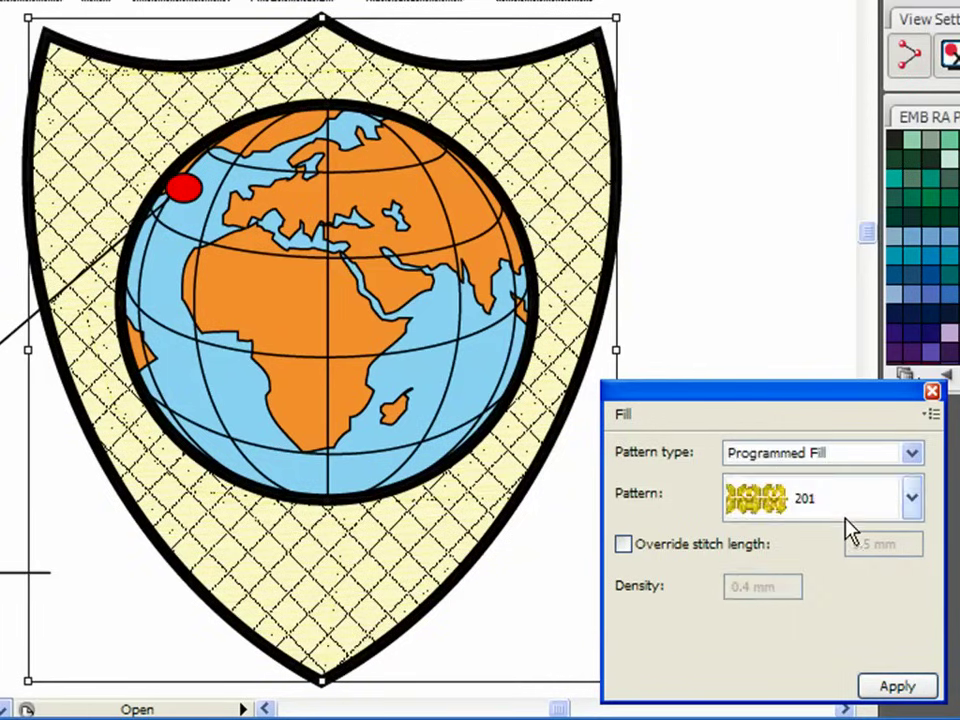
pyautogui.click(849, 508)
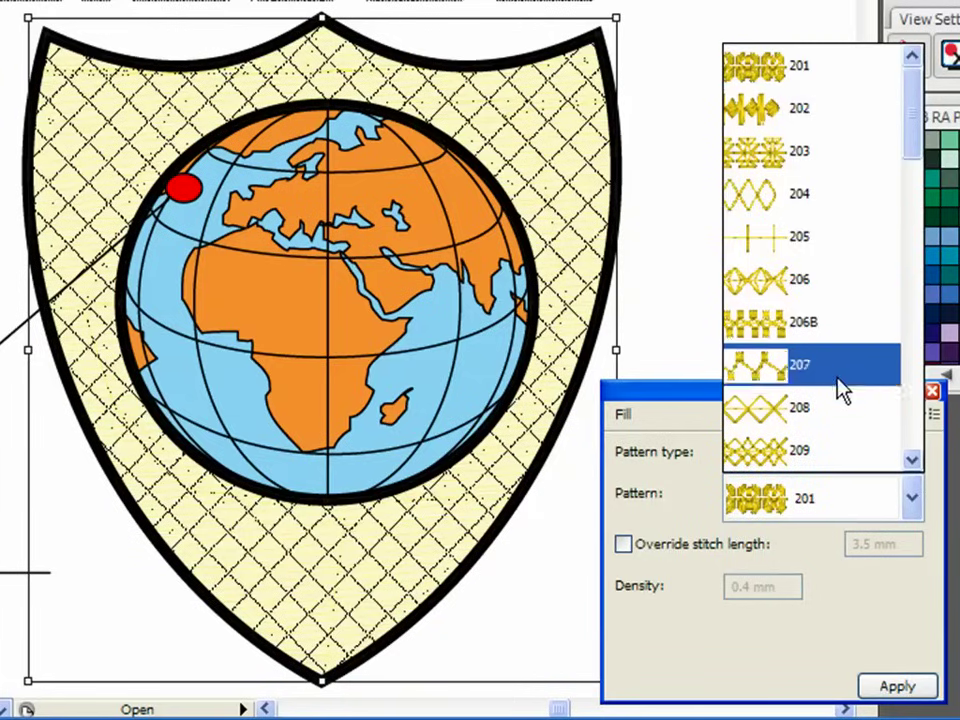
pyautogui.moveTo(912, 115)
pyautogui.mouseDown()
pyautogui.moveTo(926, 150)
pyautogui.moveTo(925, 205)
pyautogui.mouseUp()
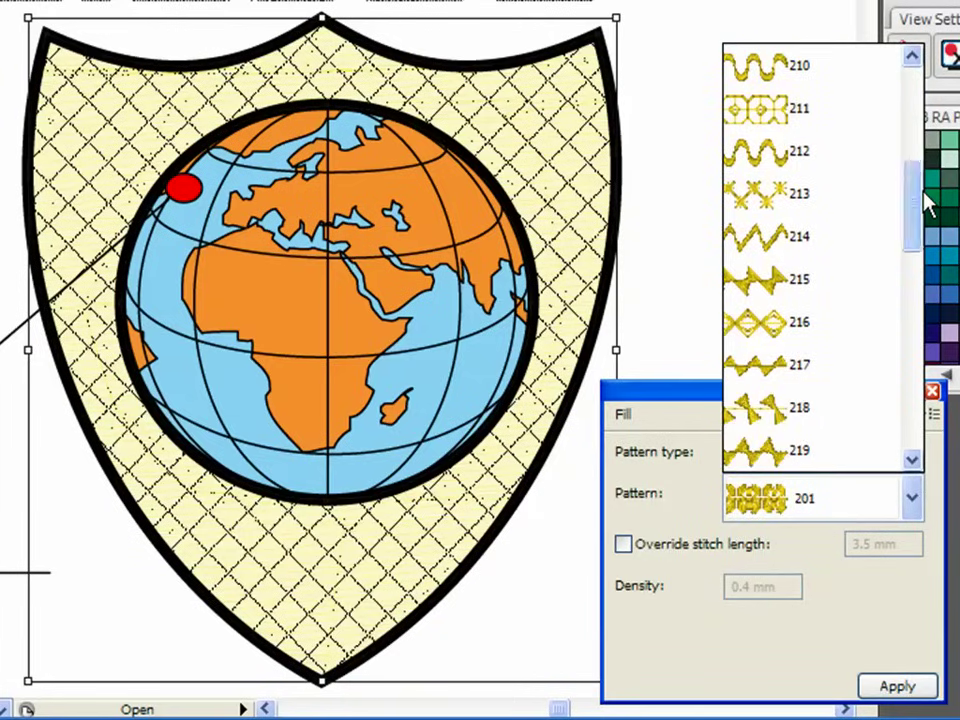
pyautogui.click(814, 418)
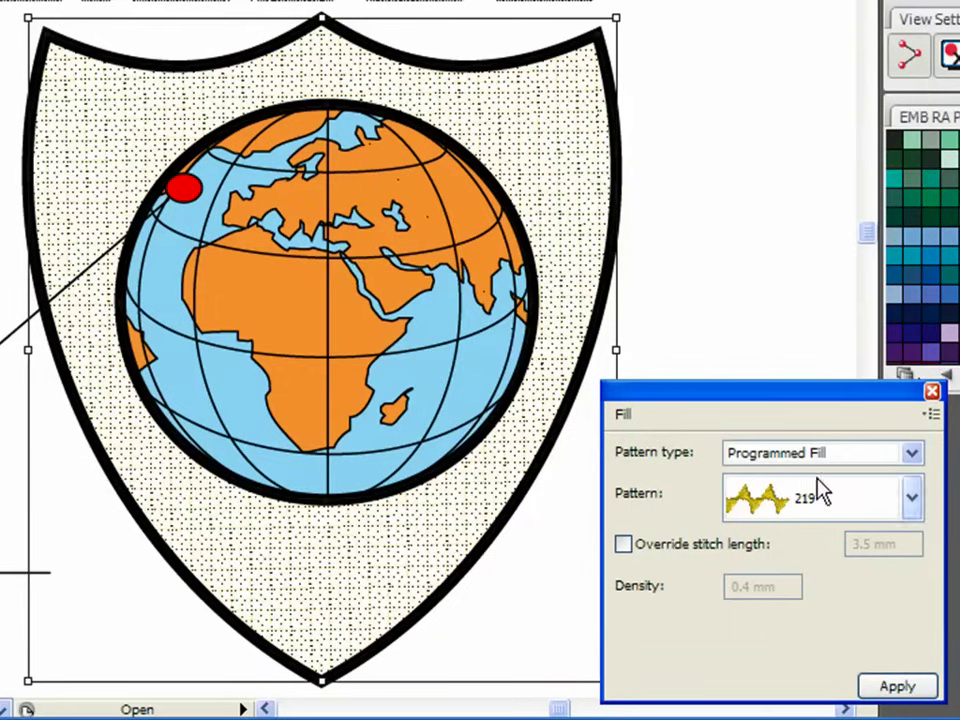
pyautogui.click(893, 686)
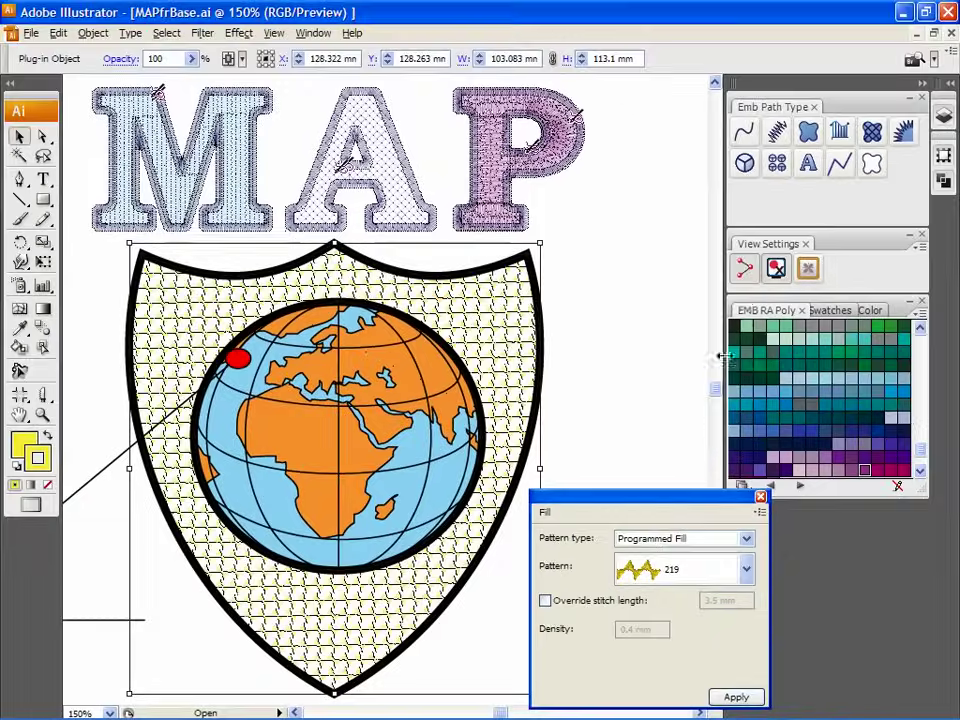
# - Turn on the realistic stitch view and zoom into the shield fill beside the globe
pyautogui.click(744, 271)
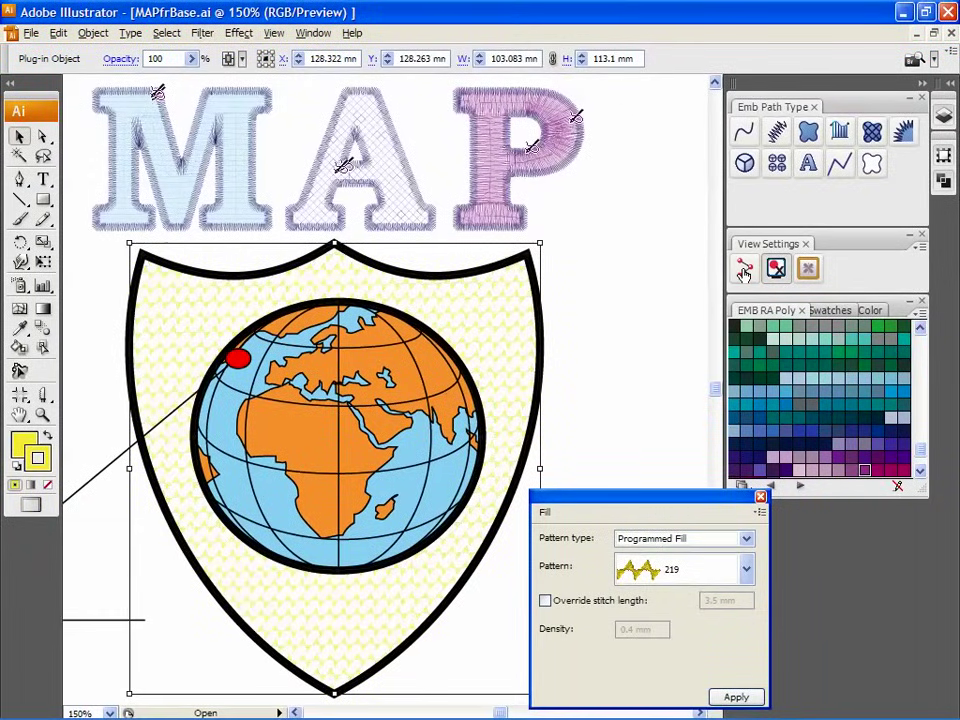
pyautogui.press('z')
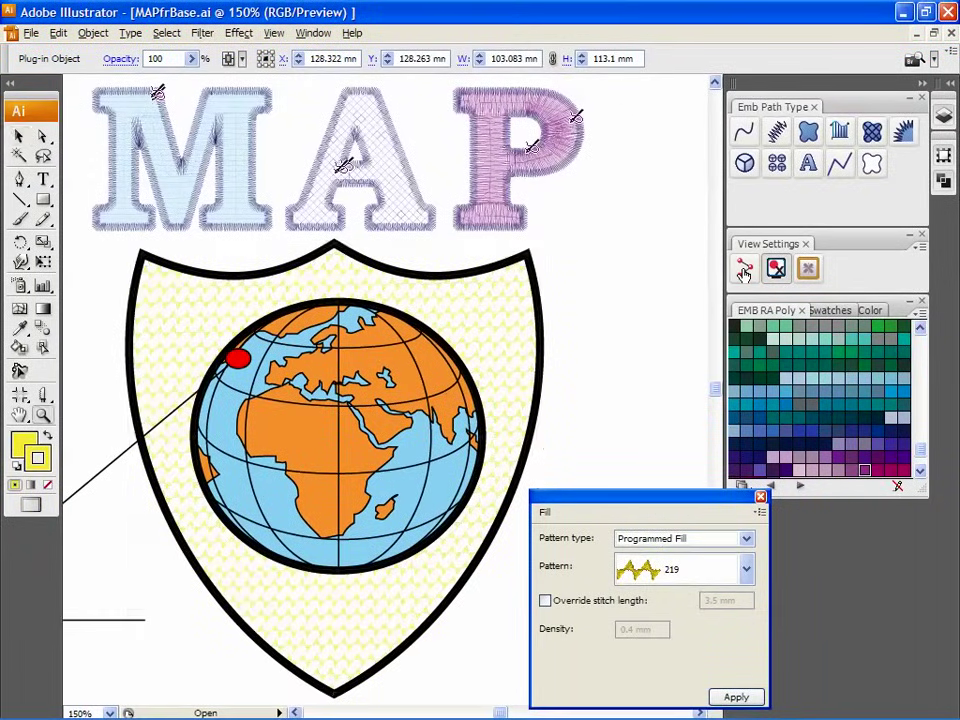
pyautogui.moveTo(546, 290); pyautogui.dragTo(410, 385)
# - Recolour the shield's fill stitches green, deselect, and fit the whole artwork in the window
pyautogui.click(754, 368)
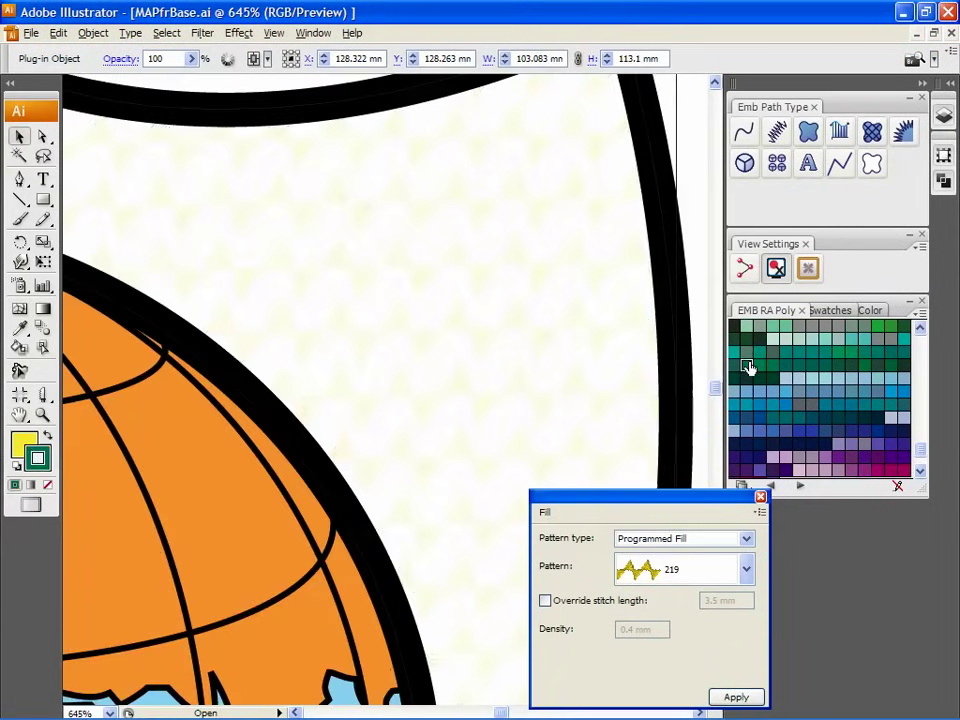
pyautogui.click(452, 424)
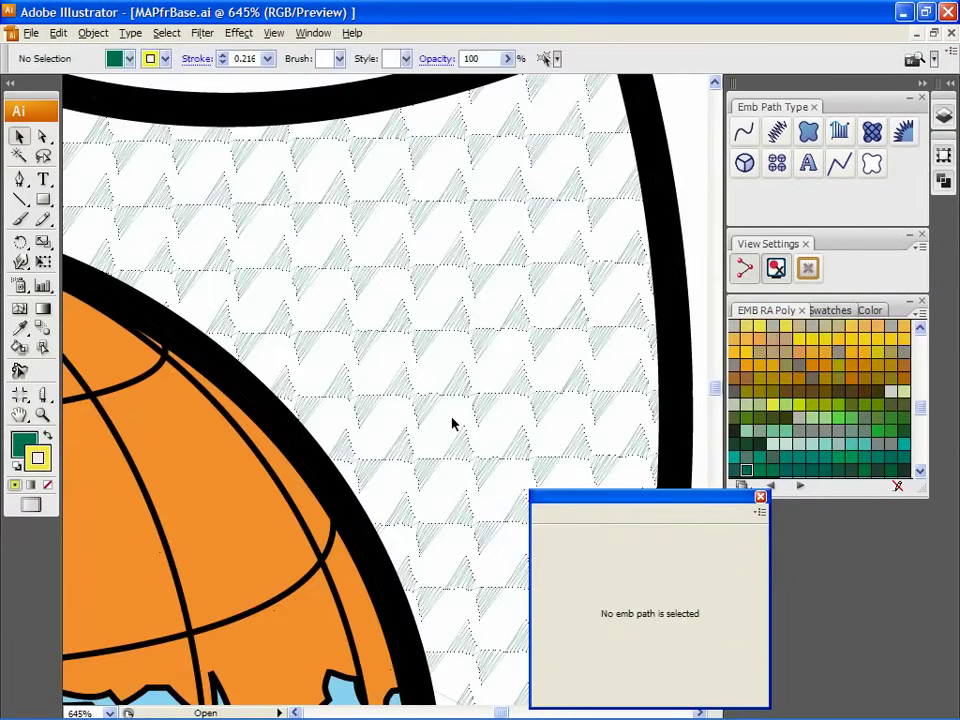
pyautogui.moveTo(562, 507); pyautogui.dragTo(760, 520)
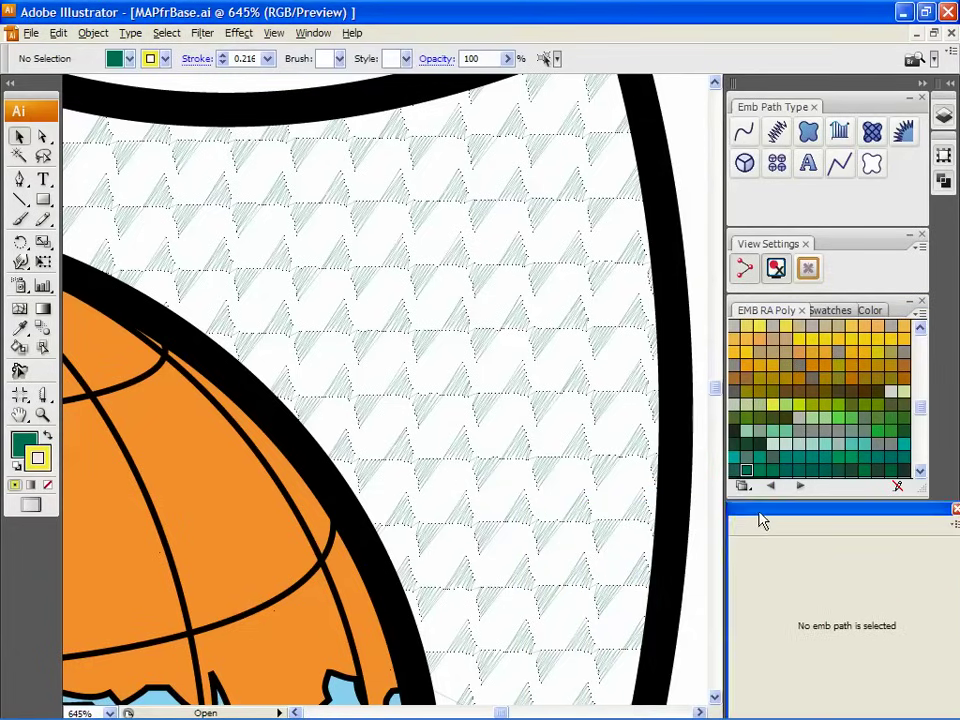
pyautogui.hotkey('ctrl', '0')
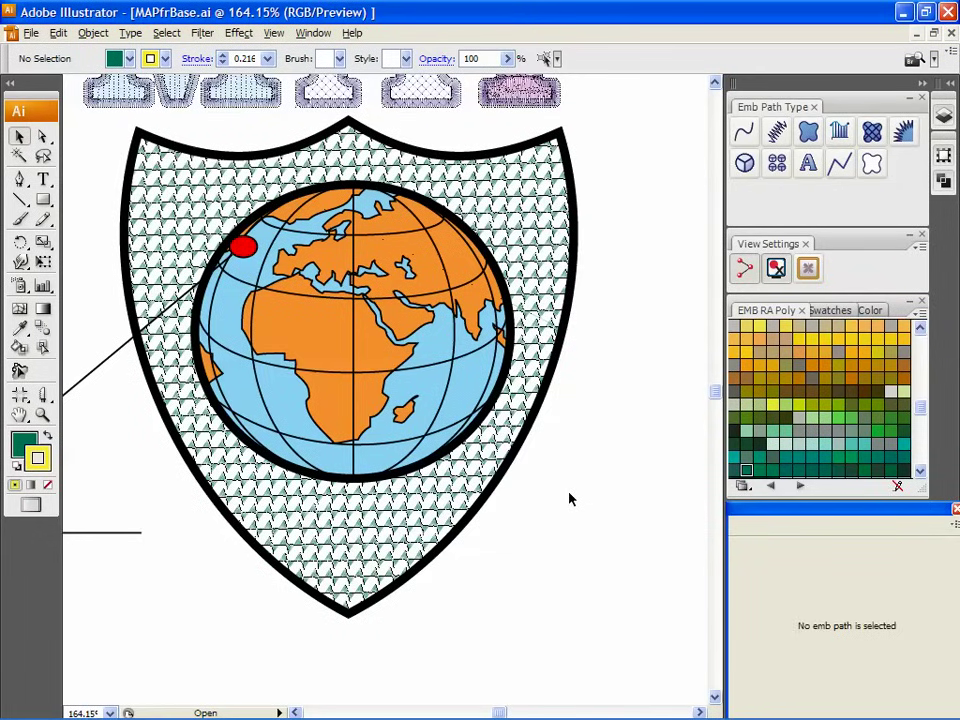
# - Try a cross-stitch fill on the globe, then undo it back to plain orange continents
pyautogui.click(463, 381)
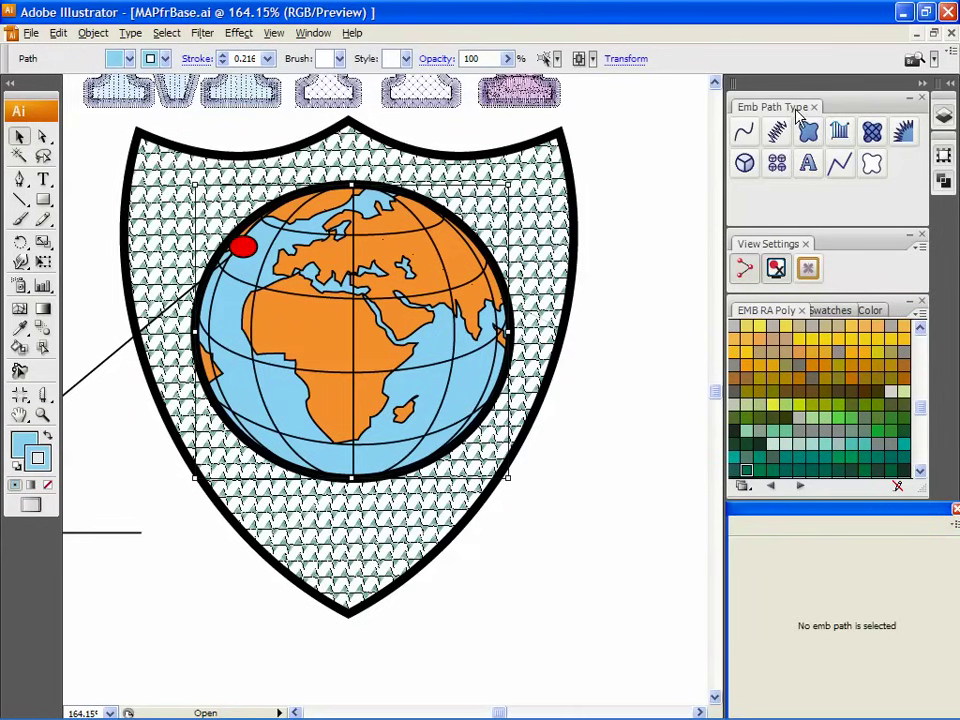
pyautogui.click(872, 134)
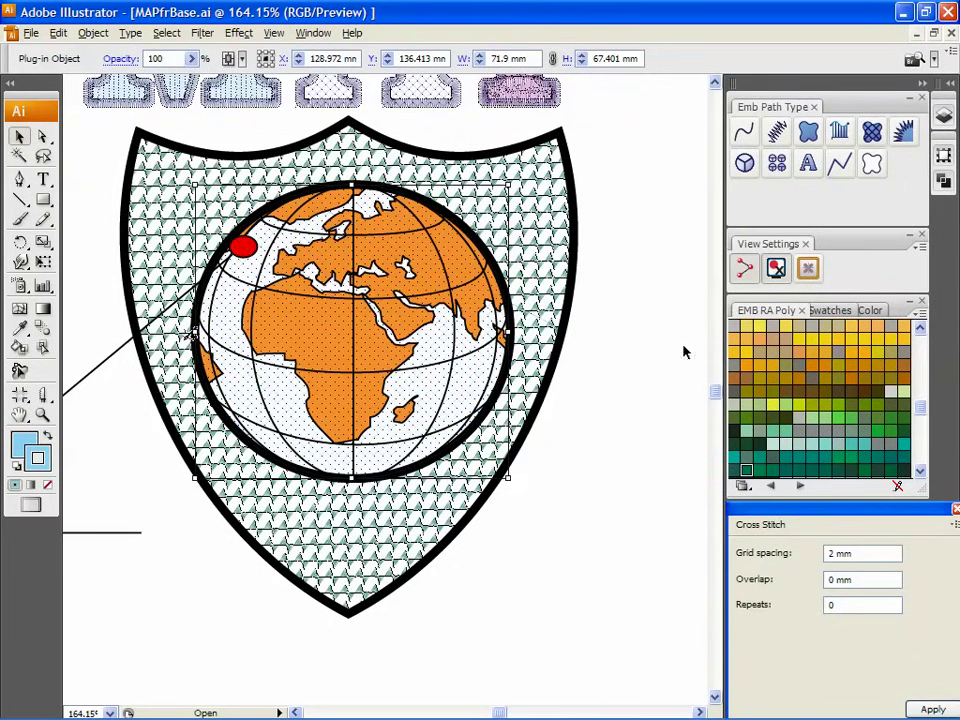
pyautogui.hotkey('ctrl', 'z')
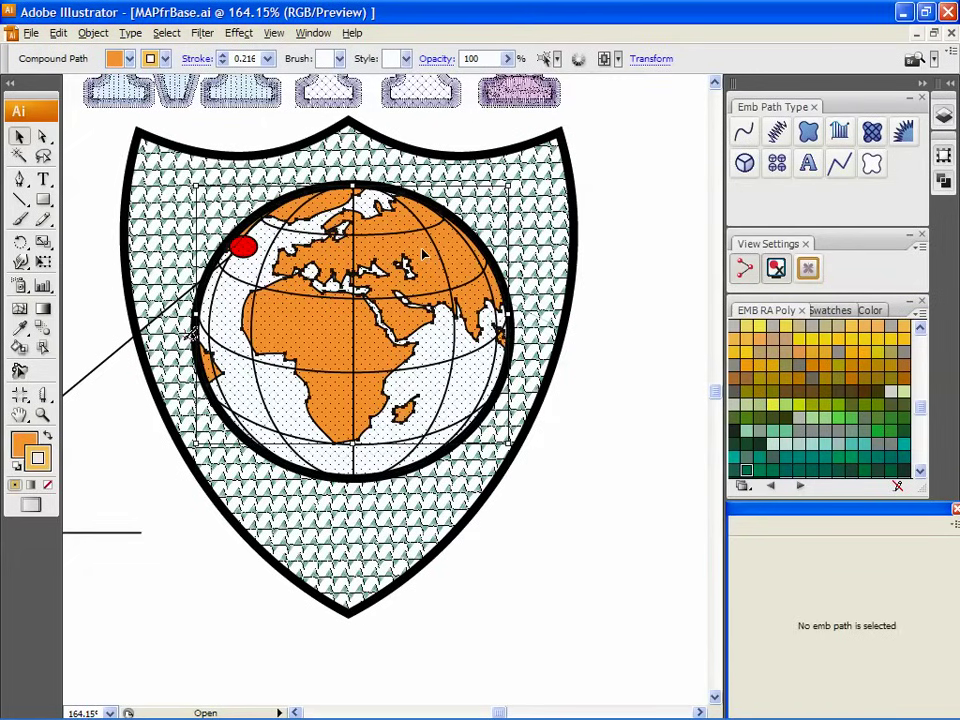
# - Give the continents a Carved Tile embroidery fill with a first trial tile pattern
pyautogui.click(809, 131)
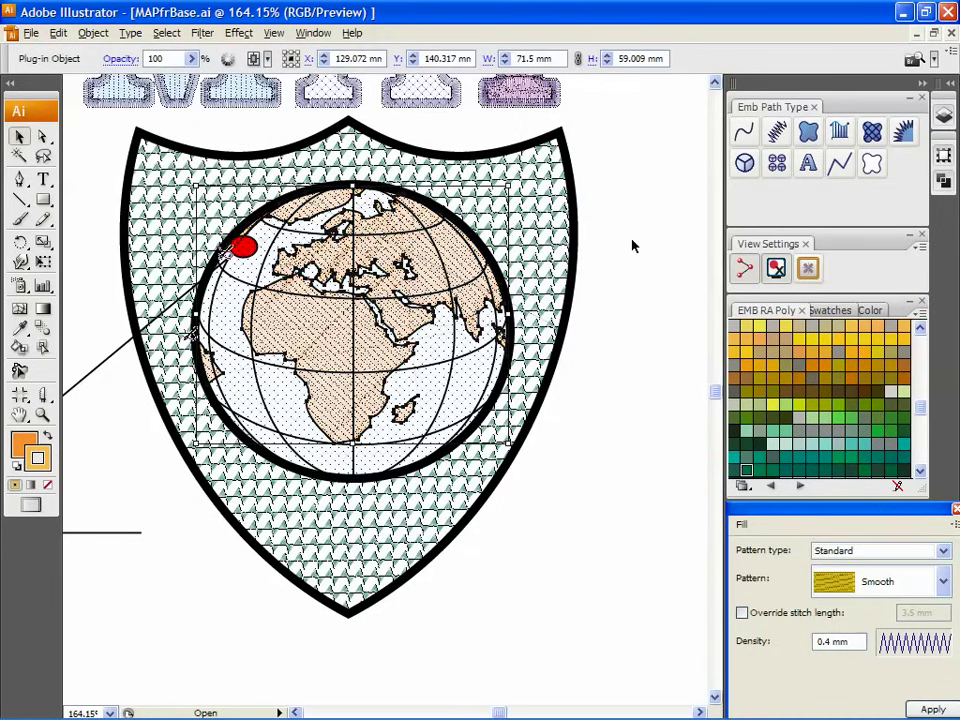
pyautogui.moveTo(804, 519); pyautogui.dragTo(645, 492)
pyautogui.click(670, 524)
pyautogui.click(677, 553)
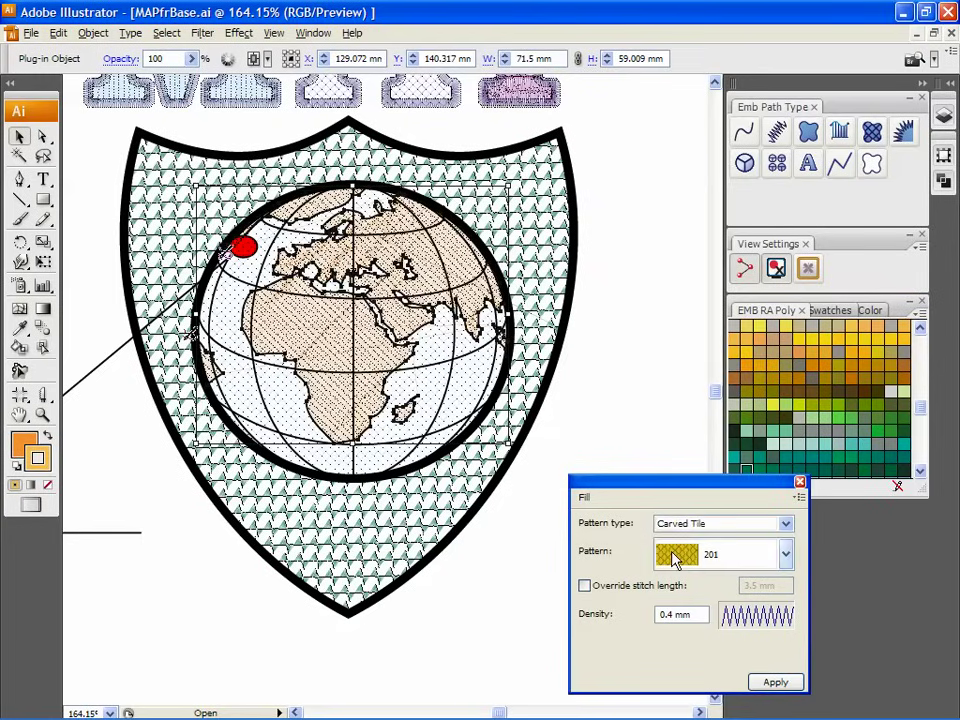
pyautogui.click(674, 558)
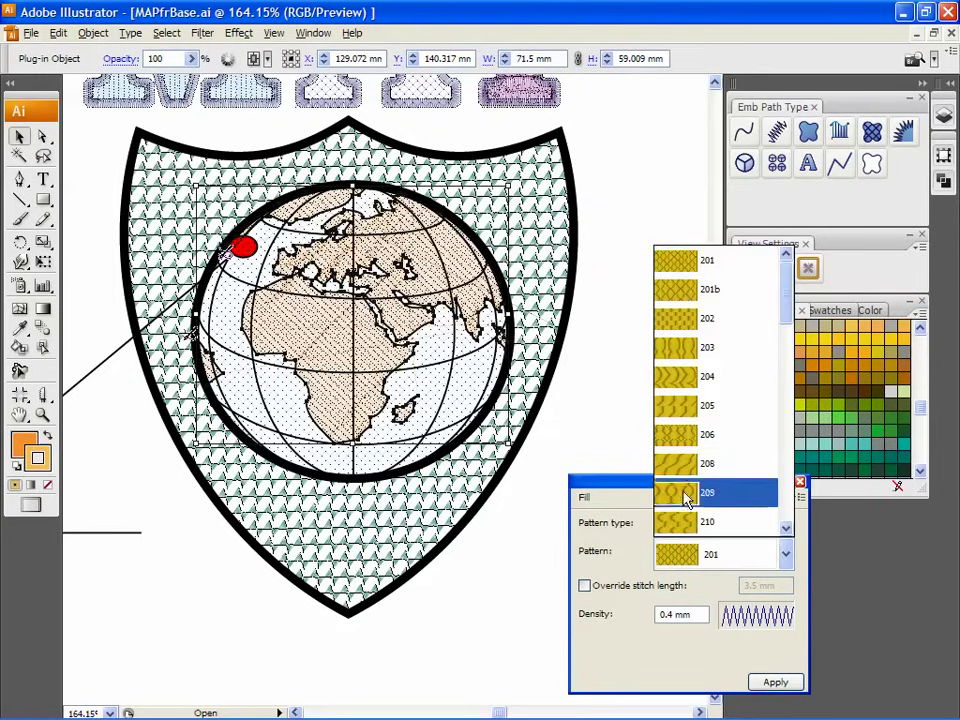
pyautogui.click(708, 435)
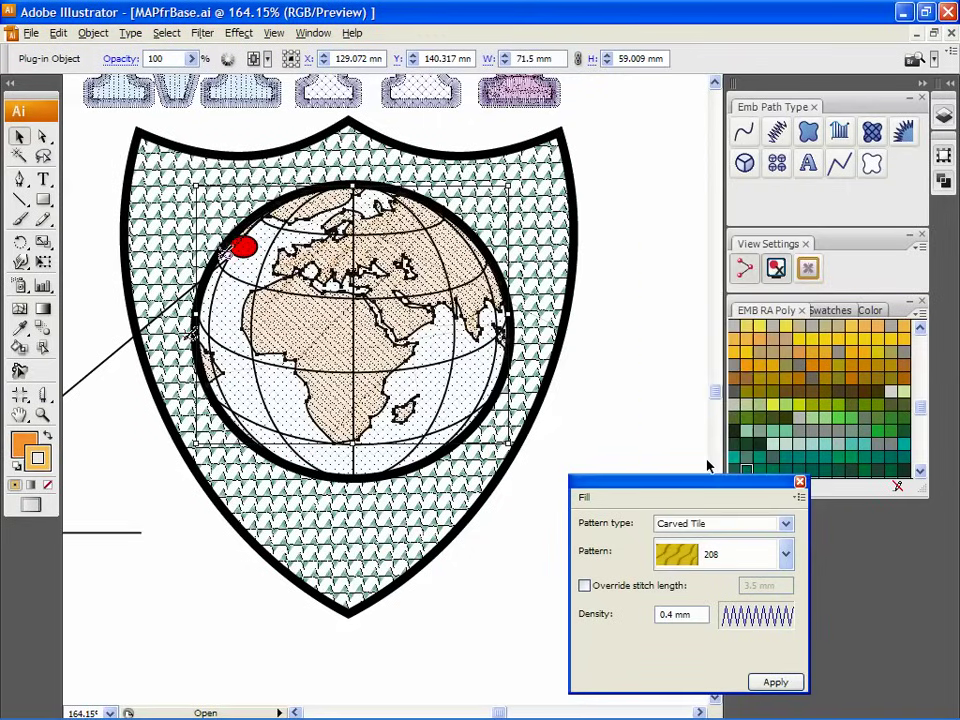
pyautogui.click(765, 682)
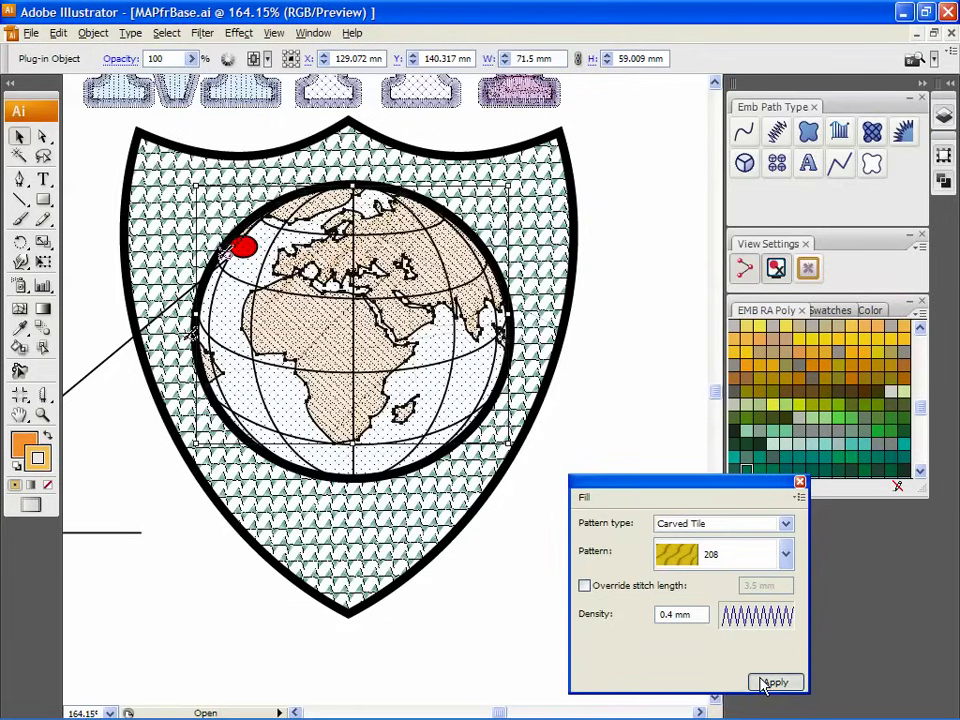
# - Switch the continents to carved tile pattern 241 and deselect to review it
pyautogui.click(742, 566)
pyautogui.moveTo(787, 345); pyautogui.dragTo(800, 518)
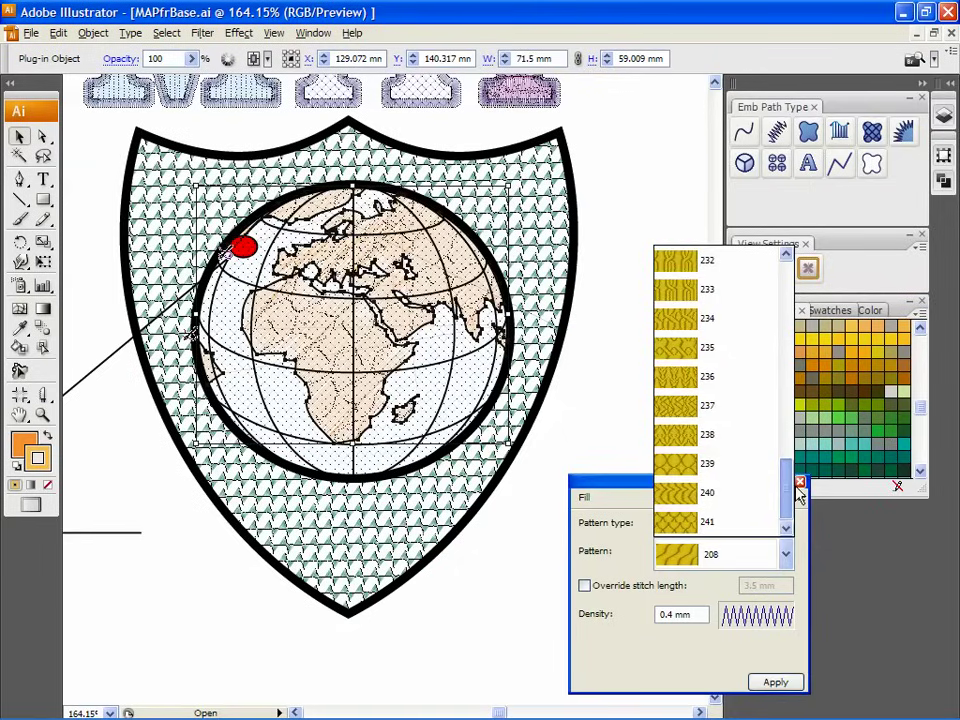
pyautogui.click(724, 527)
pyautogui.click(770, 683)
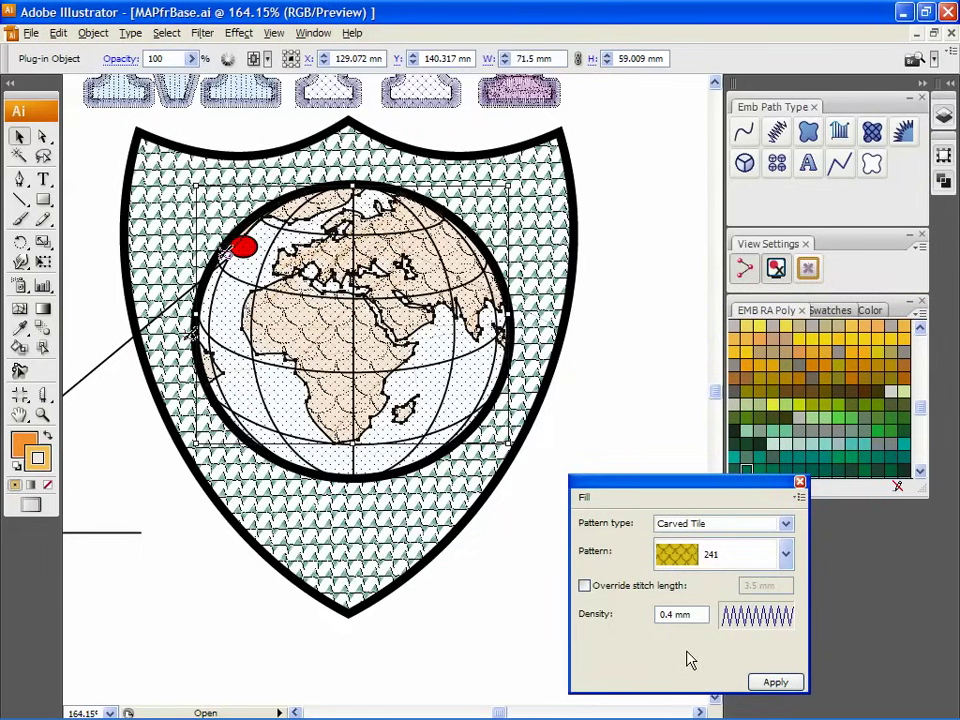
pyautogui.click(573, 497)
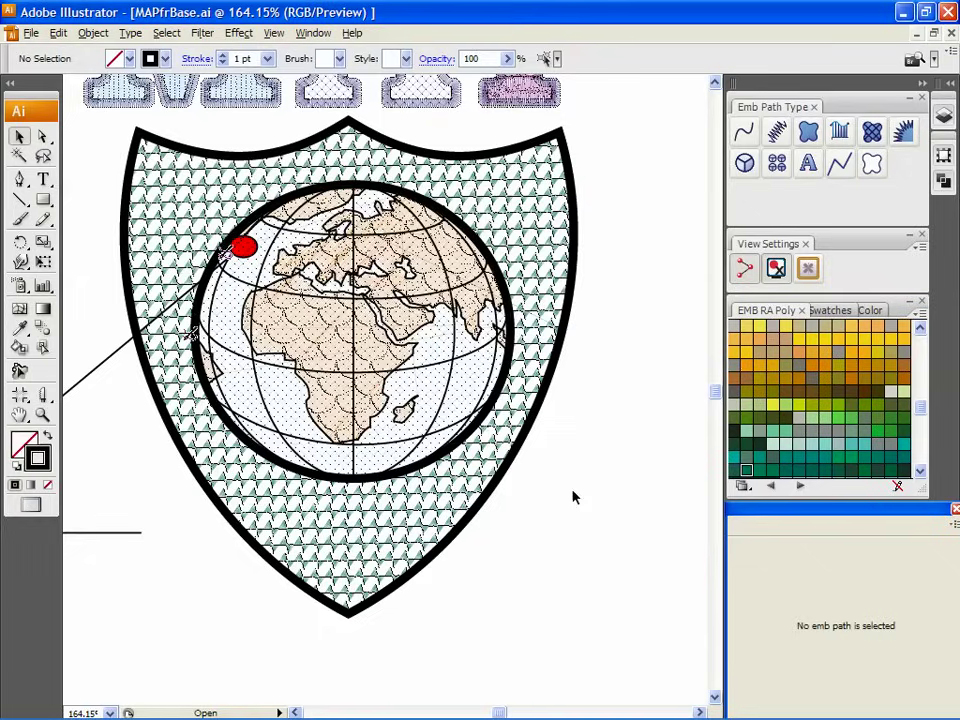
# - Select the globe's line work plus every object sharing its stroke weight
pyautogui.click(440, 369)
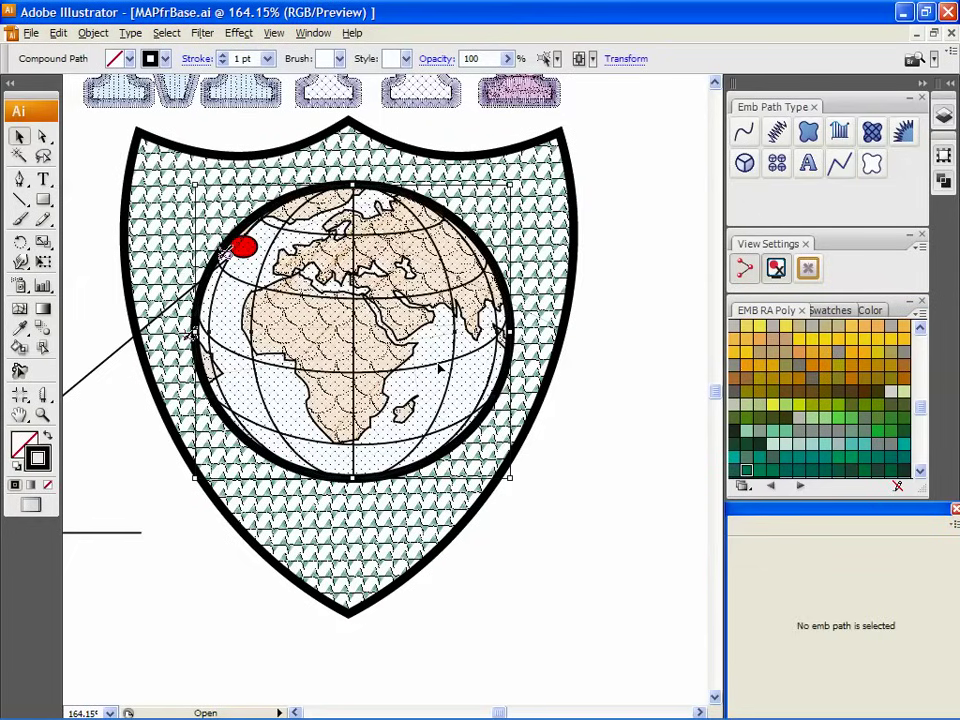
pyautogui.click(559, 59)
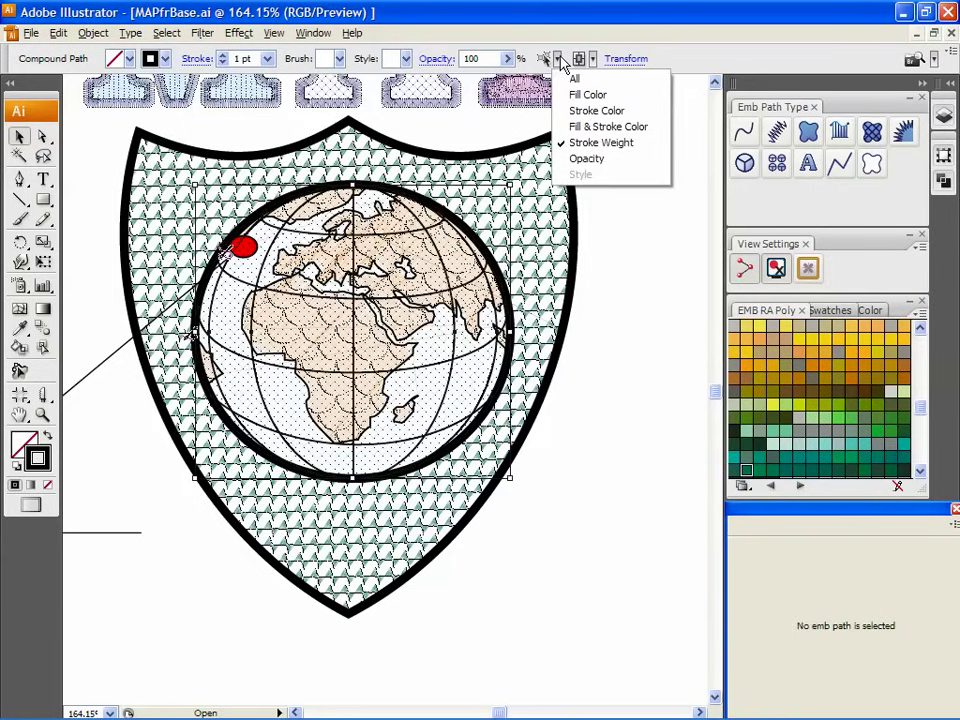
pyautogui.click(600, 142)
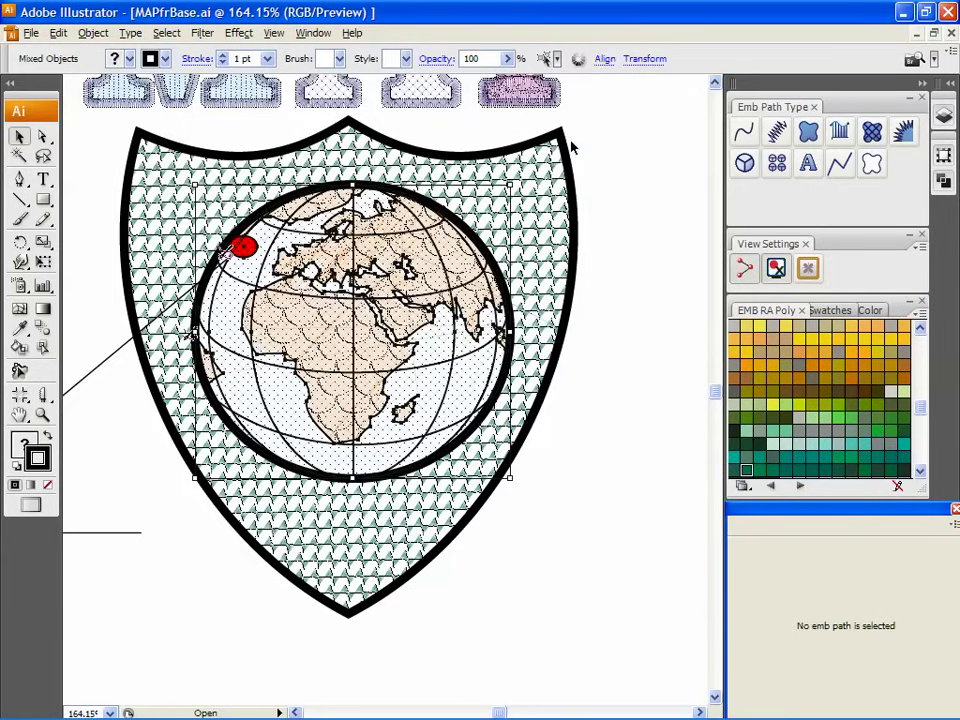
# - Convert the selected globe lines to Steil satin stitches 1 mm wide
pyautogui.click(781, 139)
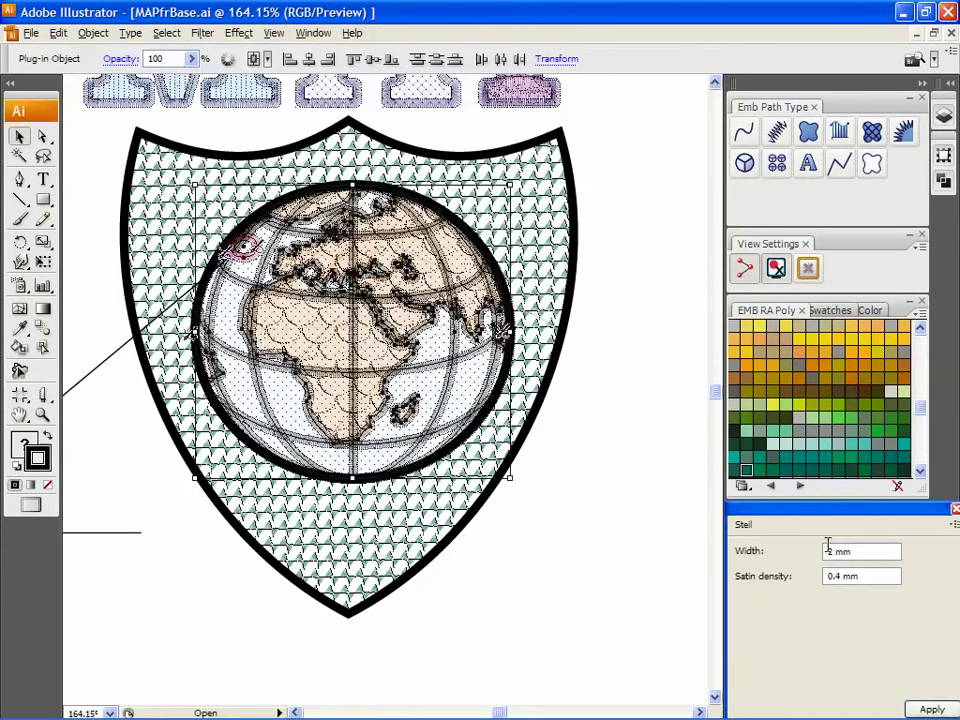
pyautogui.doubleClick(843, 551)
pyautogui.moveTo(488, 300); pyautogui.dragTo(428, 300)
pyautogui.write('1')
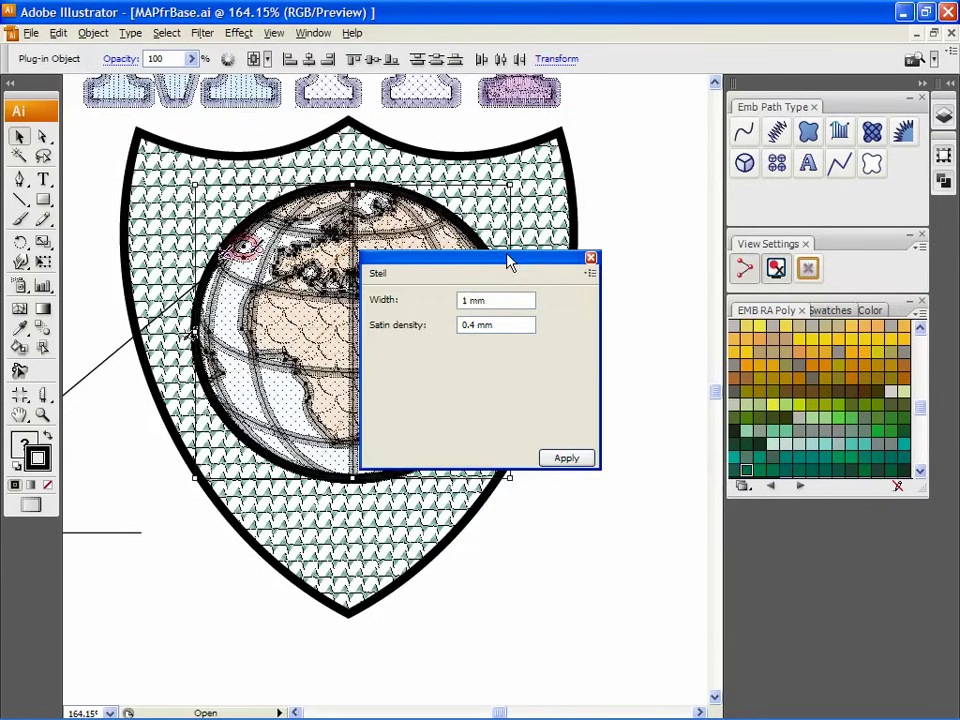
pyautogui.moveTo(508, 262); pyautogui.dragTo(616, 475)
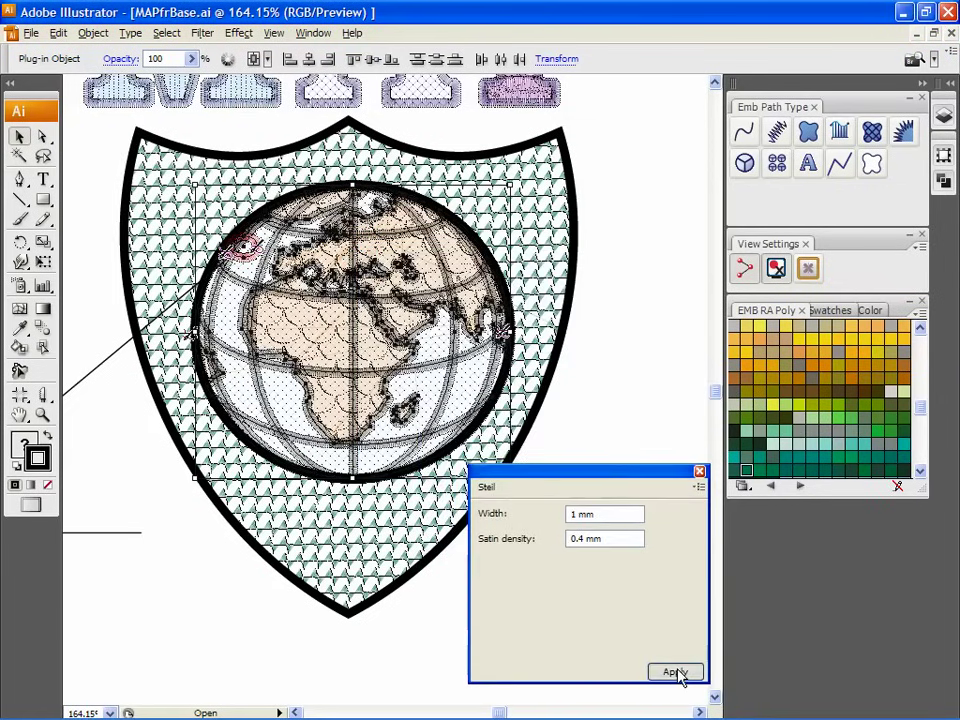
pyautogui.click(676, 672)
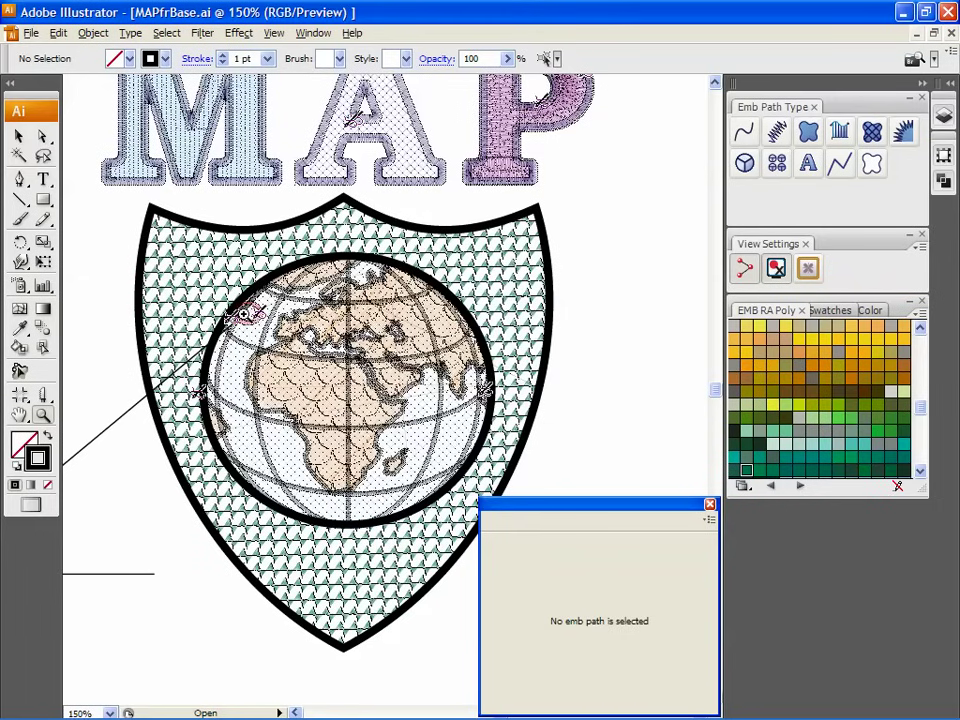
# - Change the Africa and Arabia coastline to a Bean-style run stitch
pyautogui.moveTo(184, 234); pyautogui.dragTo(342, 360)
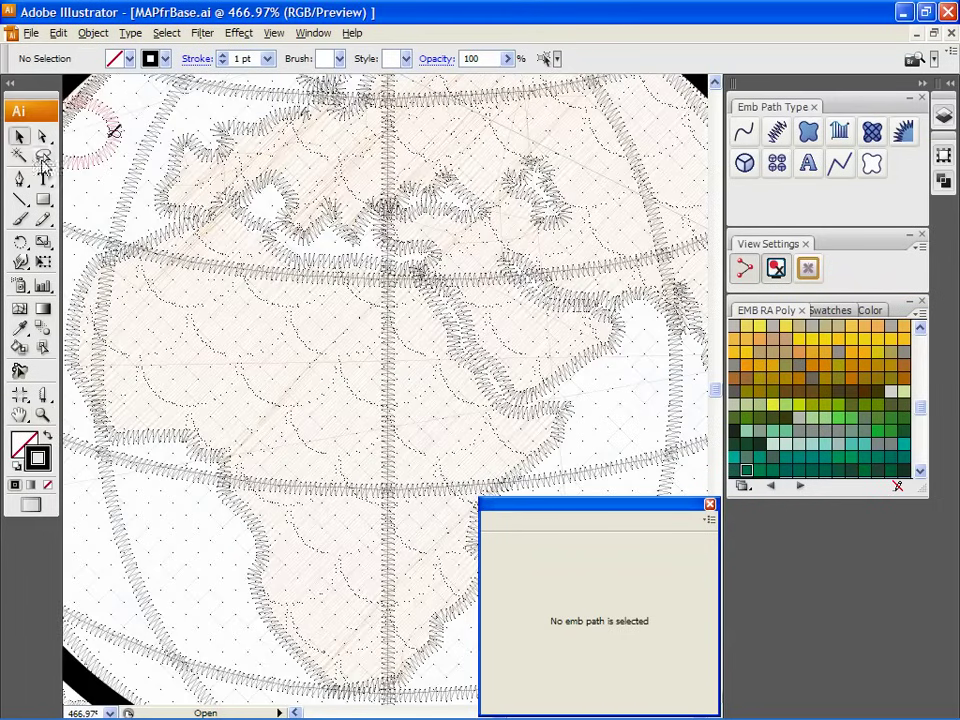
pyautogui.click(528, 403)
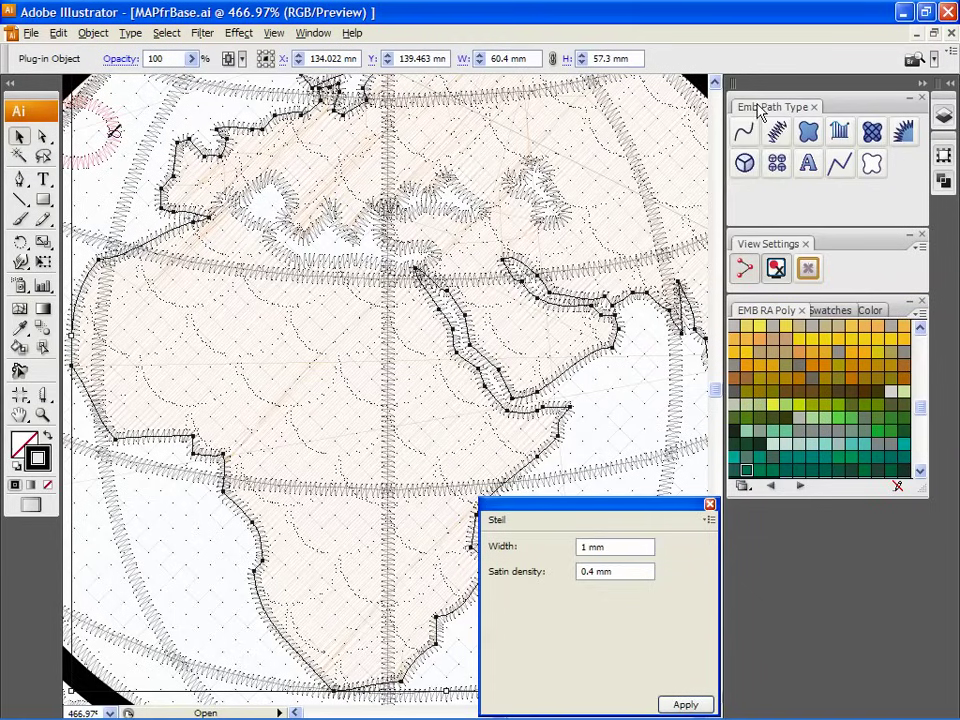
pyautogui.click(742, 140)
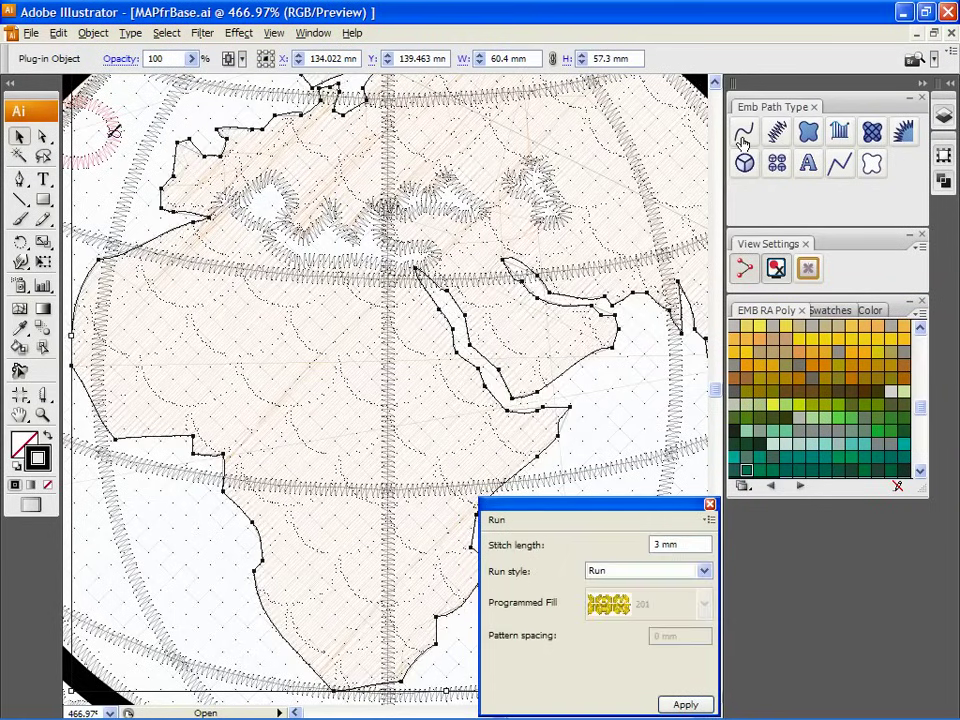
pyautogui.click(631, 569)
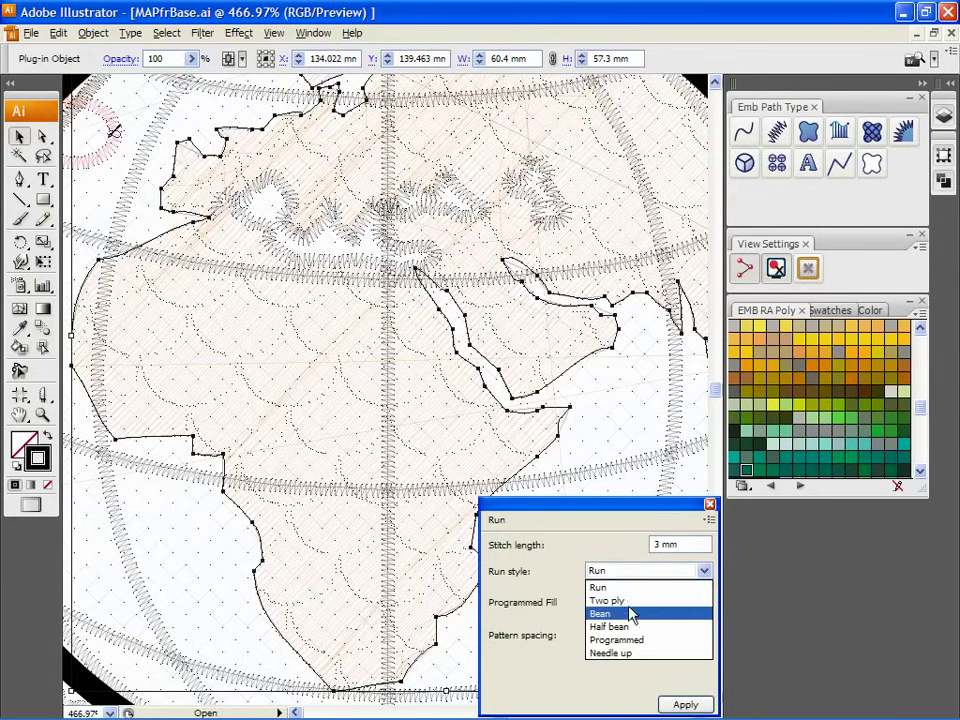
pyautogui.click(629, 613)
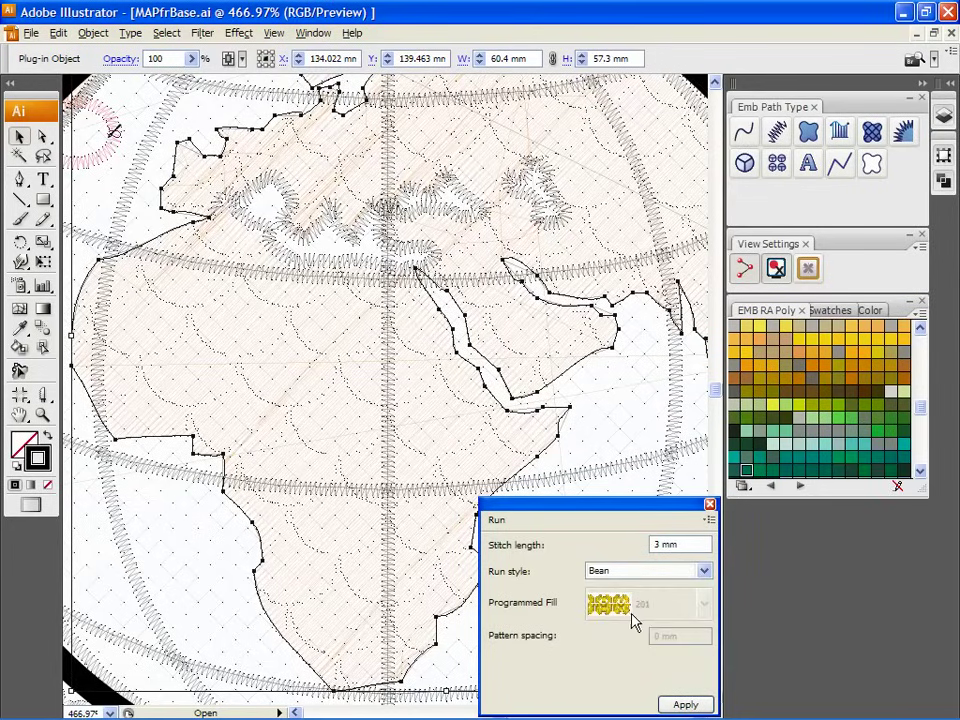
pyautogui.click(681, 705)
pyautogui.hotkey('ctrl', '0')
pyautogui.click(643, 448)
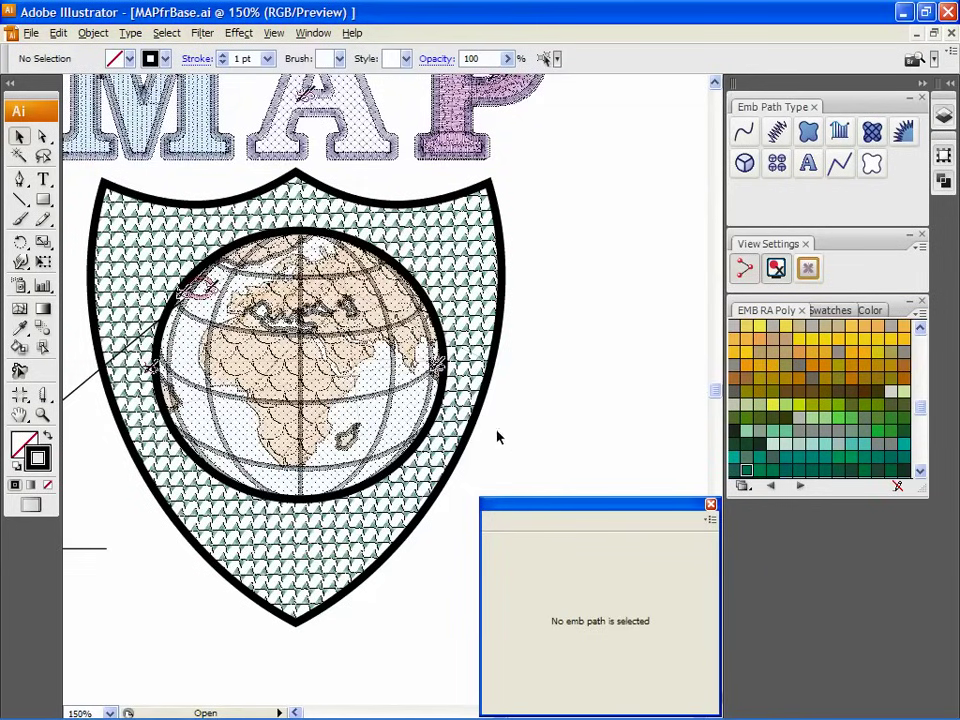
# - Select the shield outline and every object with the same stroke weight
pyautogui.click(477, 424)
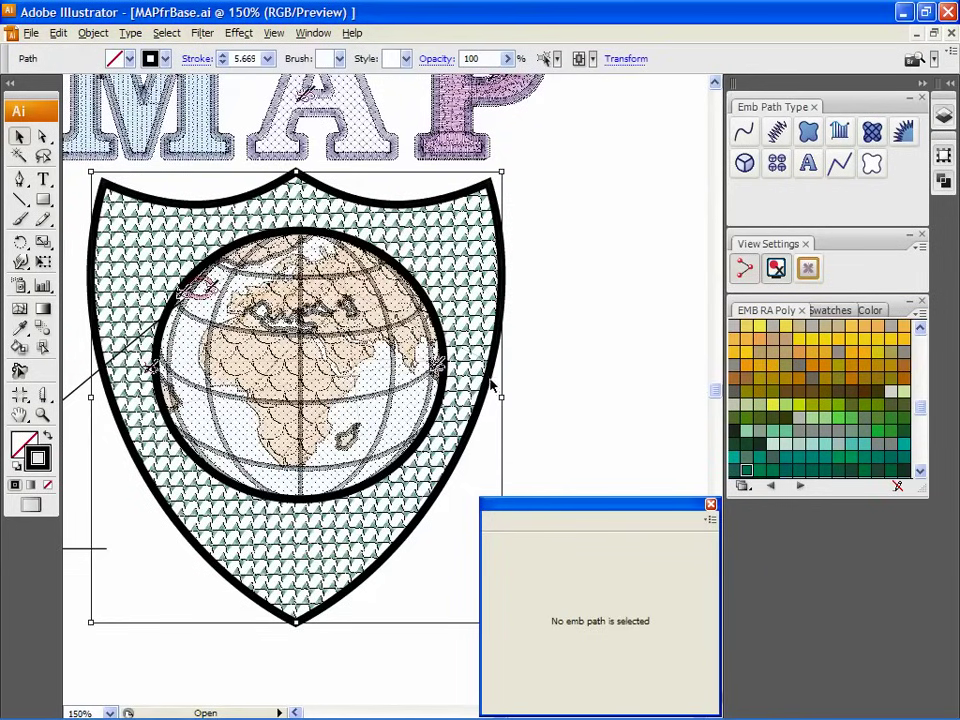
pyautogui.click(558, 60)
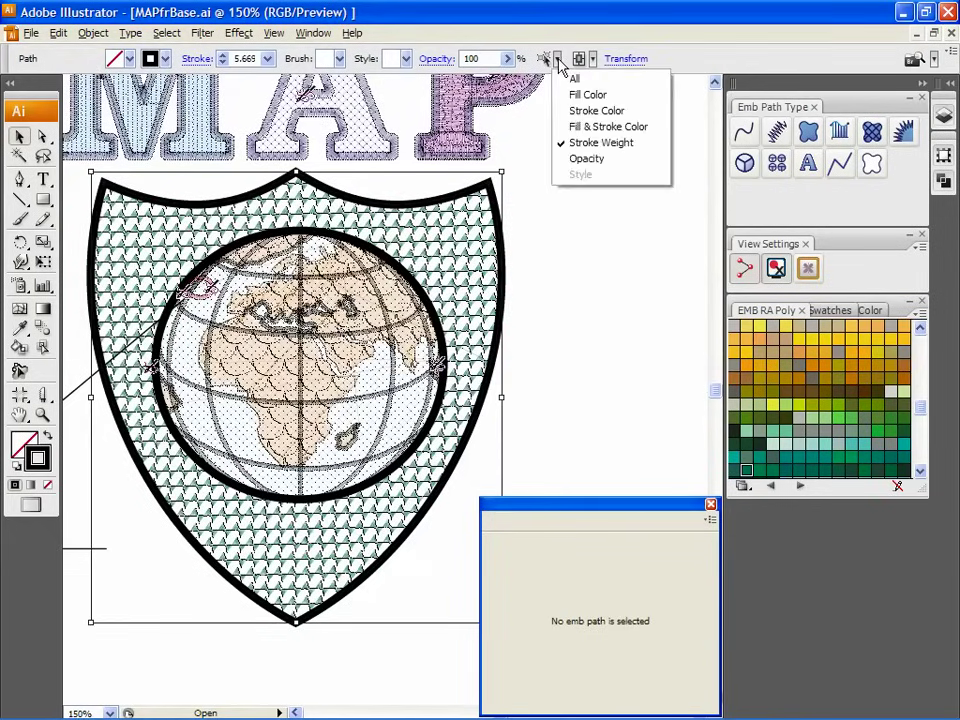
pyautogui.click(574, 145)
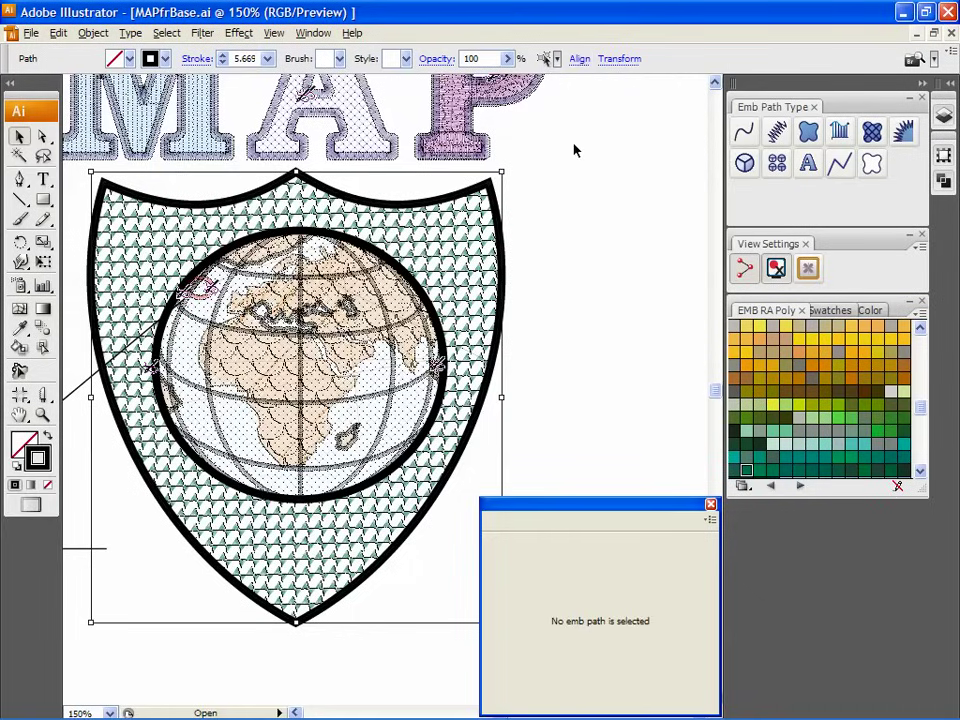
# - Turn the shield outline into a 2.5 mm Steil satin border, then deselect everything
pyautogui.click(780, 140)
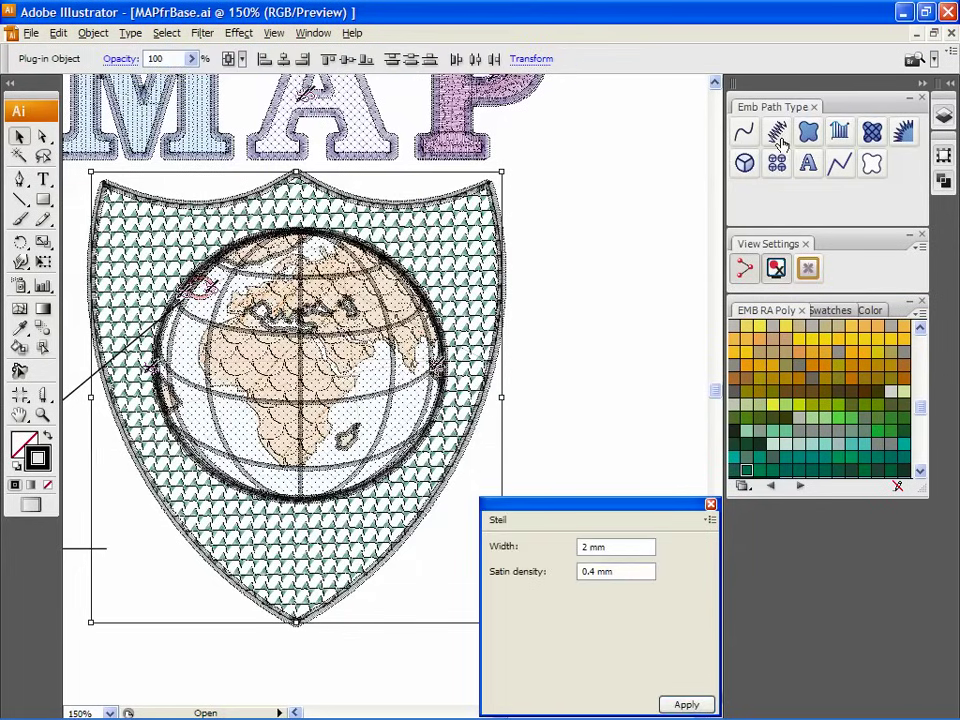
pyautogui.moveTo(636, 546); pyautogui.dragTo(540, 546)
pyautogui.write('2.5')
pyautogui.click(685, 705)
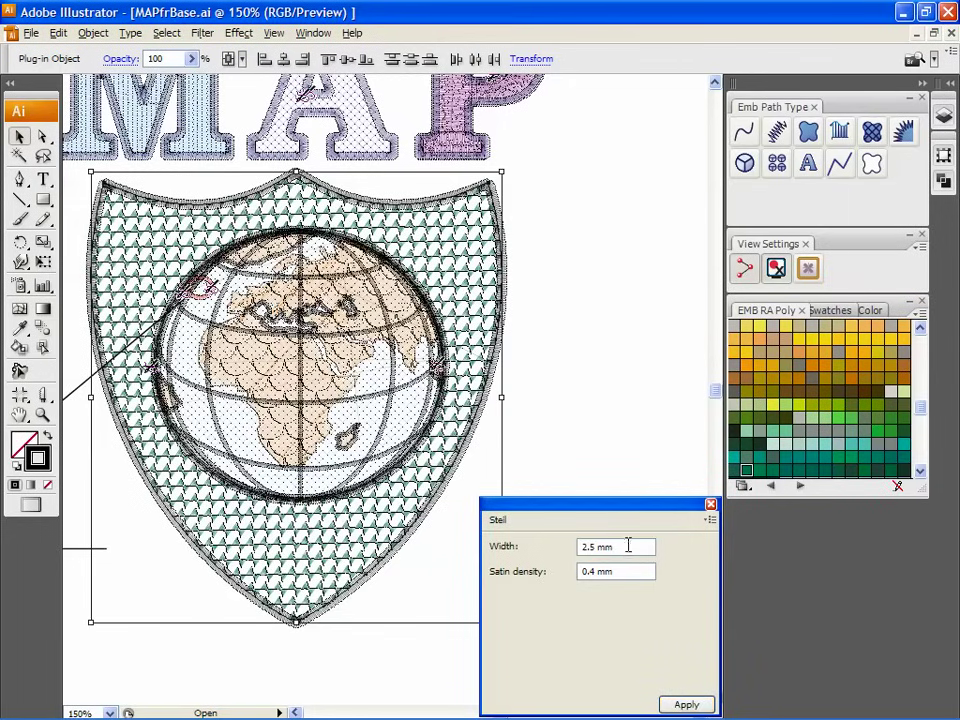
pyautogui.click(611, 478)
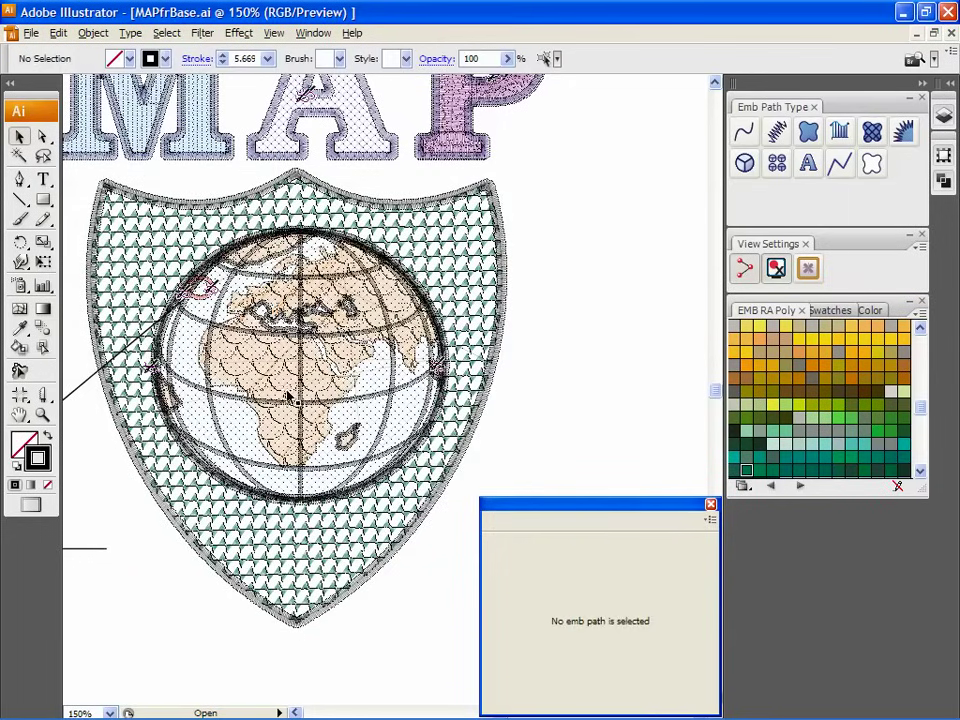
pyautogui.press('z')
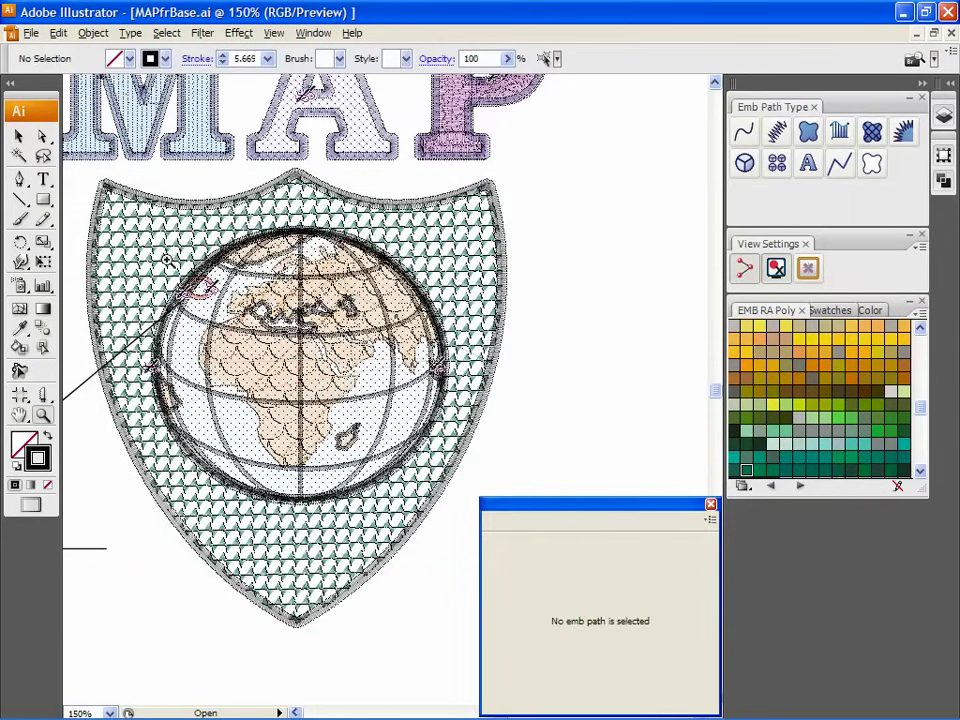
# - Make the small red ellipse on the globe's rim a satin fill with angled stitches
pyautogui.moveTo(165, 250); pyautogui.dragTo(248, 328)
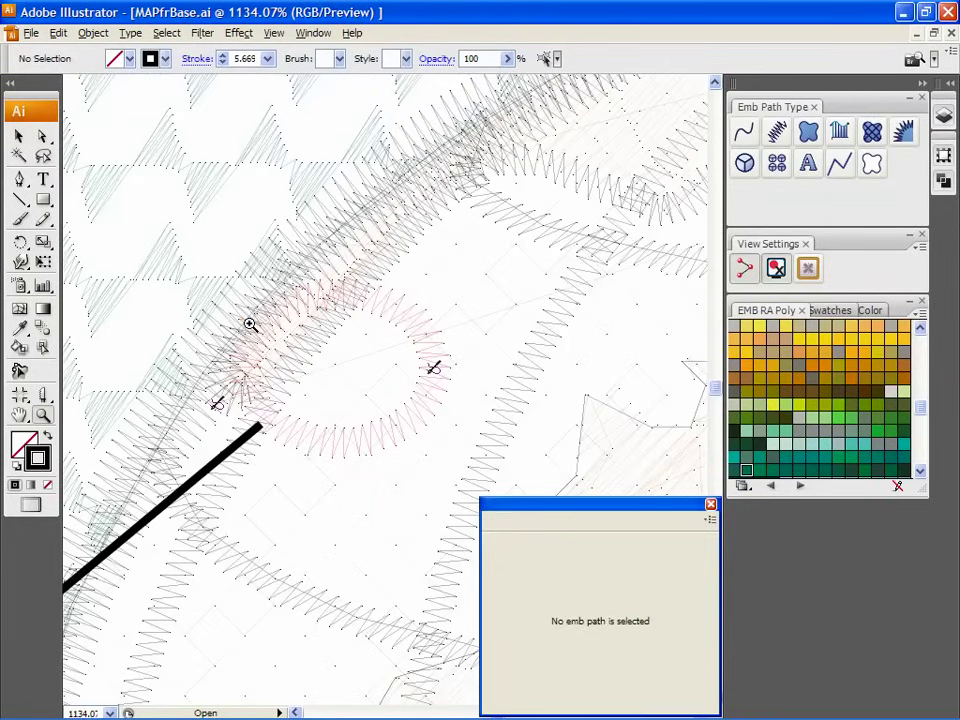
pyautogui.click(19, 136)
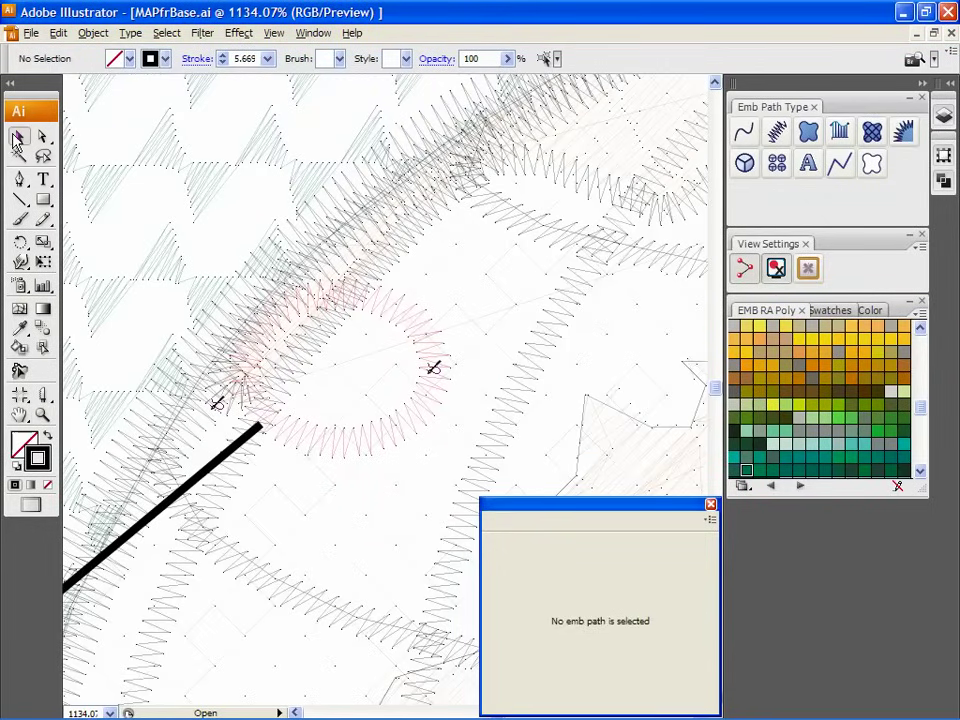
pyautogui.click(368, 442)
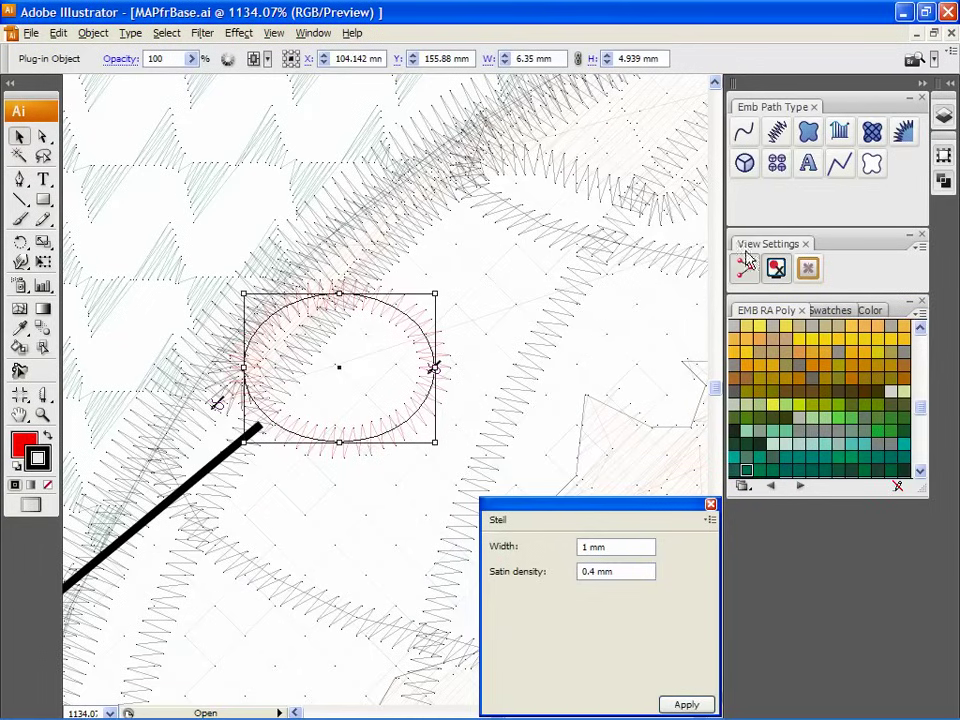
pyautogui.click(852, 148)
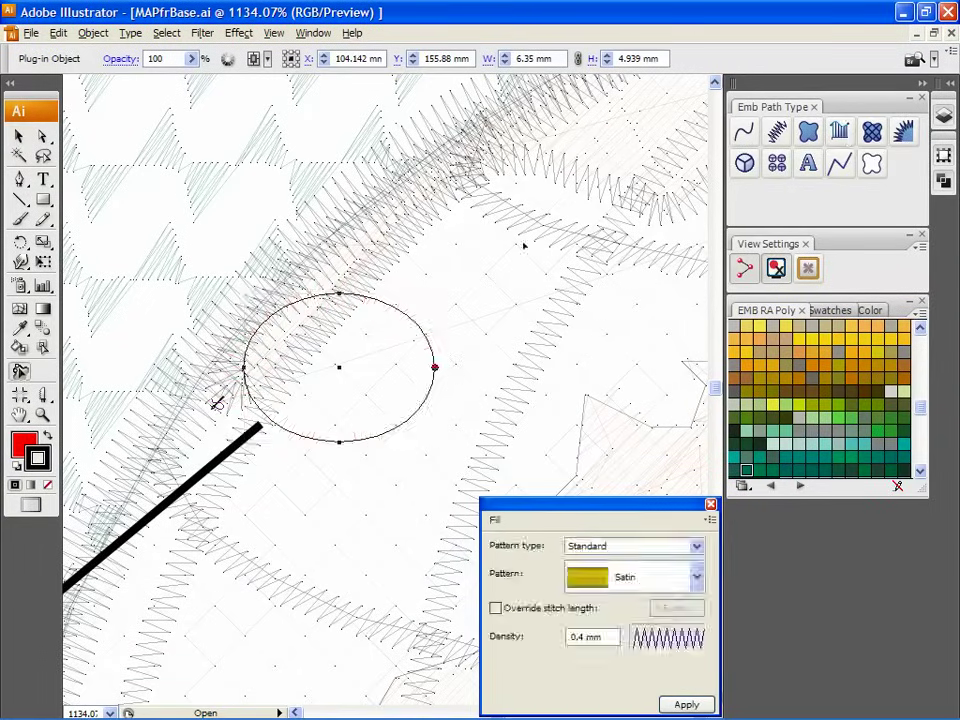
pyautogui.moveTo(361, 440); pyautogui.dragTo(382, 302)
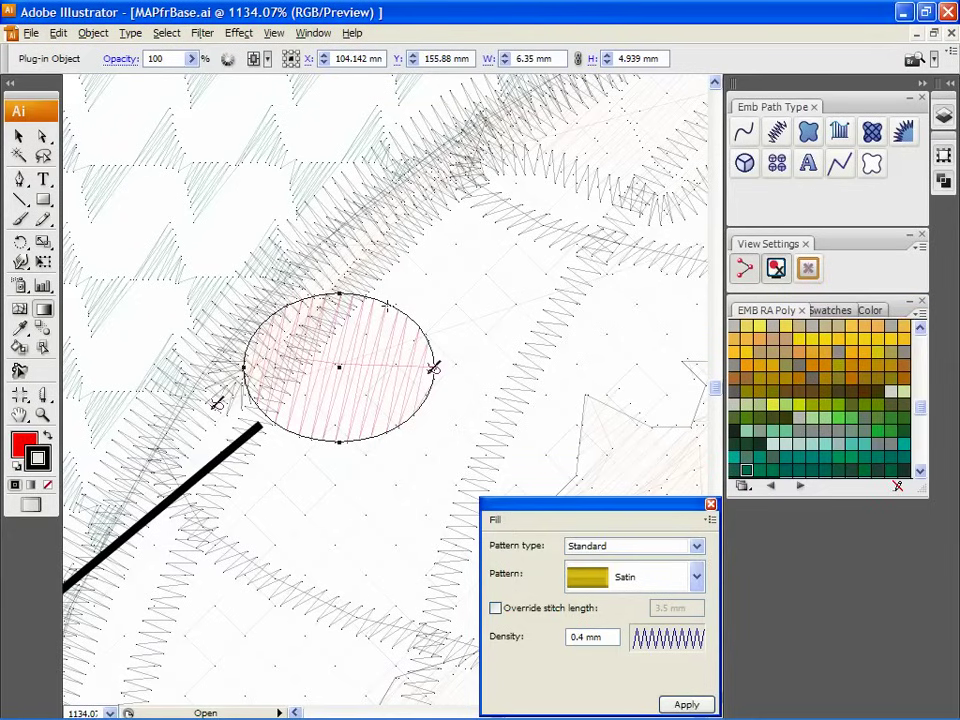
pyautogui.hotkey('ctrl', '-')
pyautogui.hotkey('ctrl', '-')
pyautogui.hotkey('ctrl', '-')
pyautogui.moveTo(268, 428); pyautogui.dragTo(466, 310)
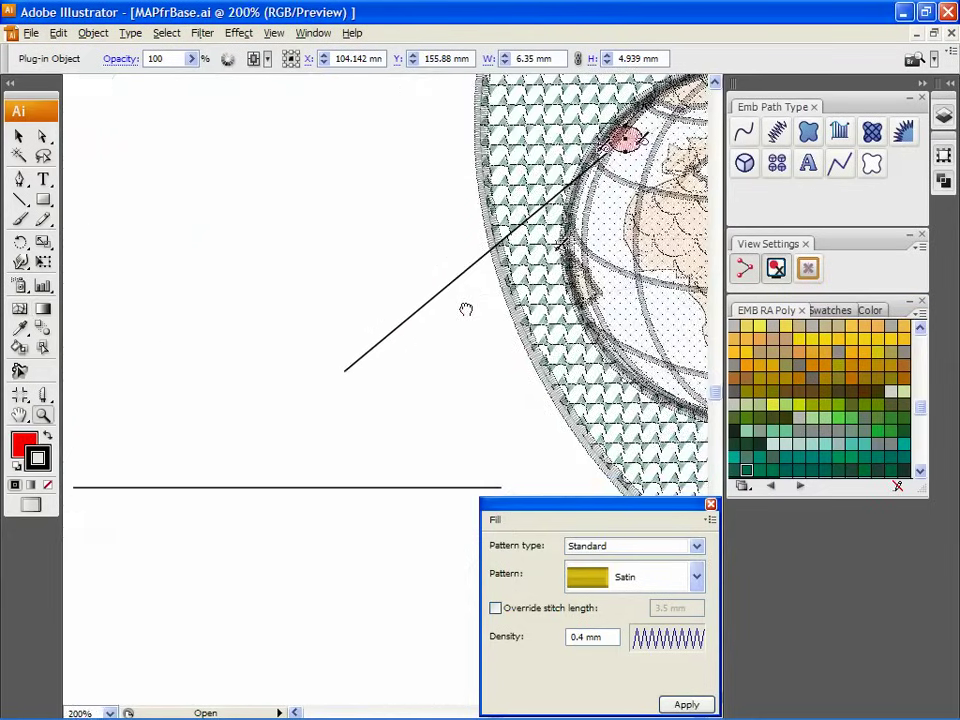
# - Make the diagonal line beside the shield a green 2 mm Steil satin column
pyautogui.click(19, 136)
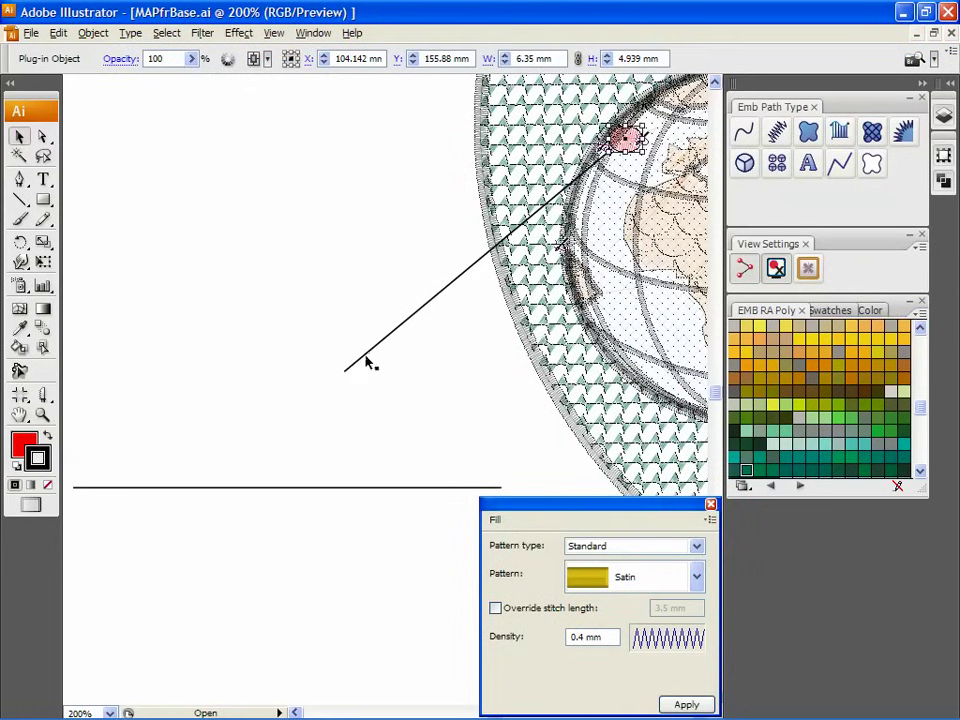
pyautogui.click(358, 362)
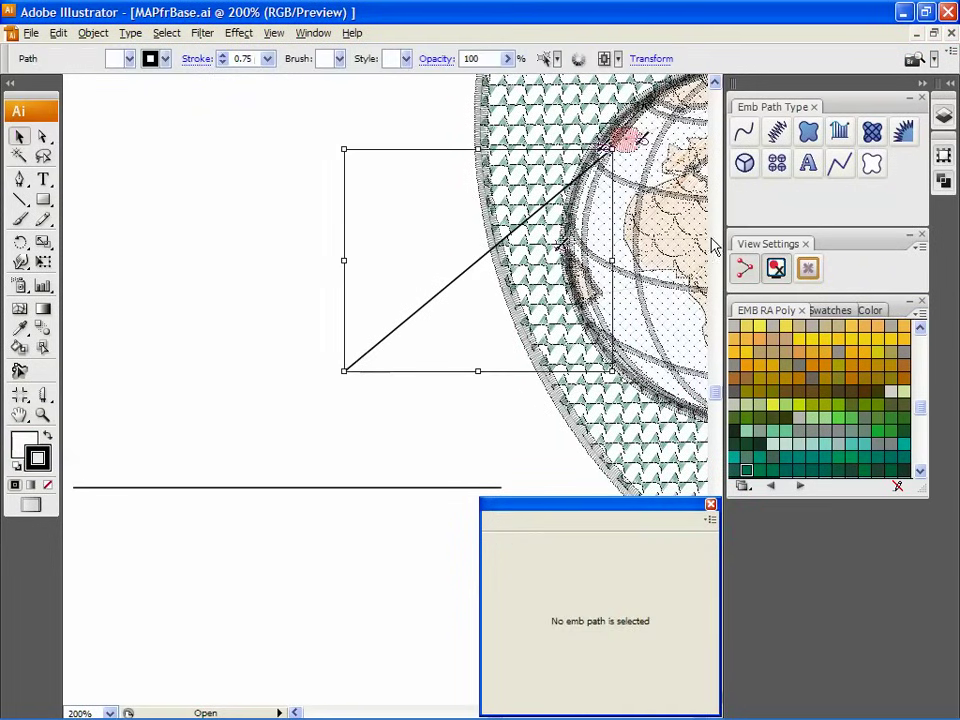
pyautogui.click(785, 142)
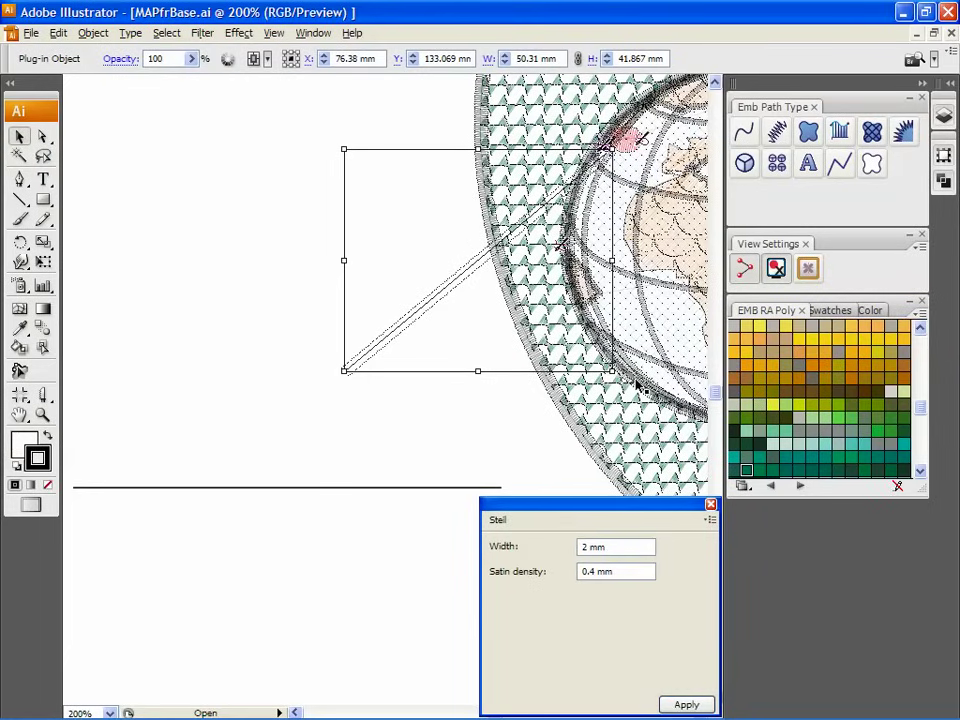
pyautogui.click(47, 441)
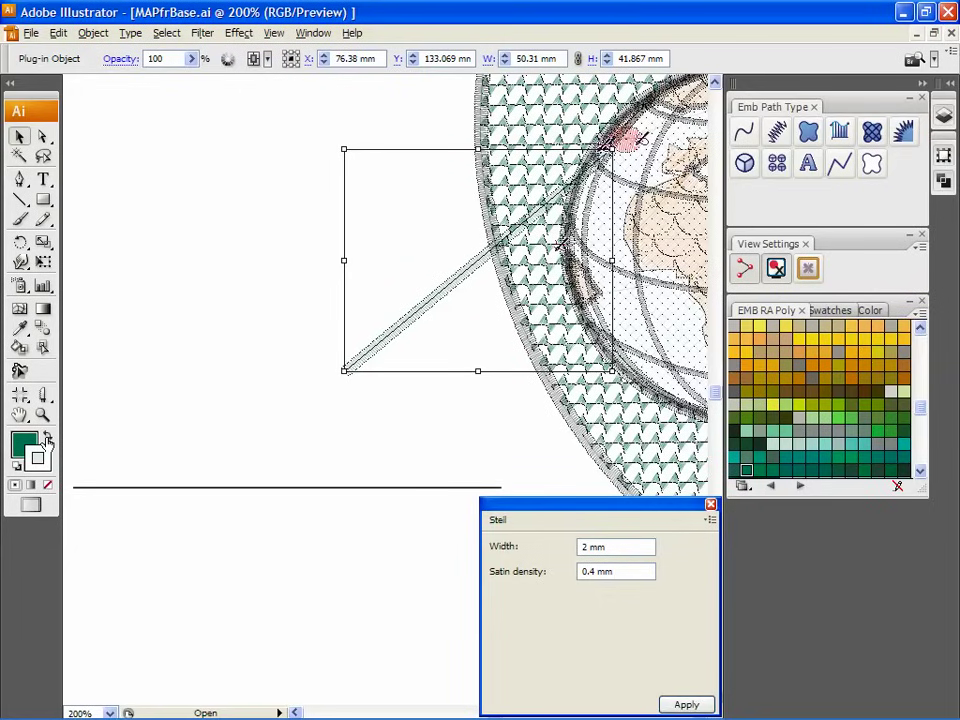
pyautogui.click(185, 569)
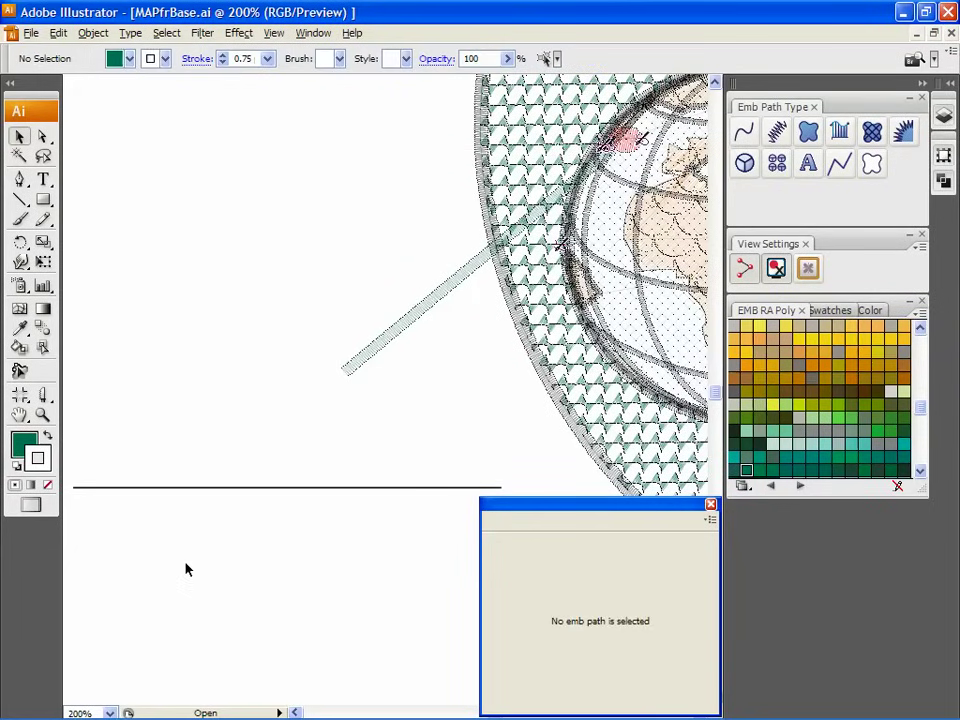
pyautogui.click(277, 489)
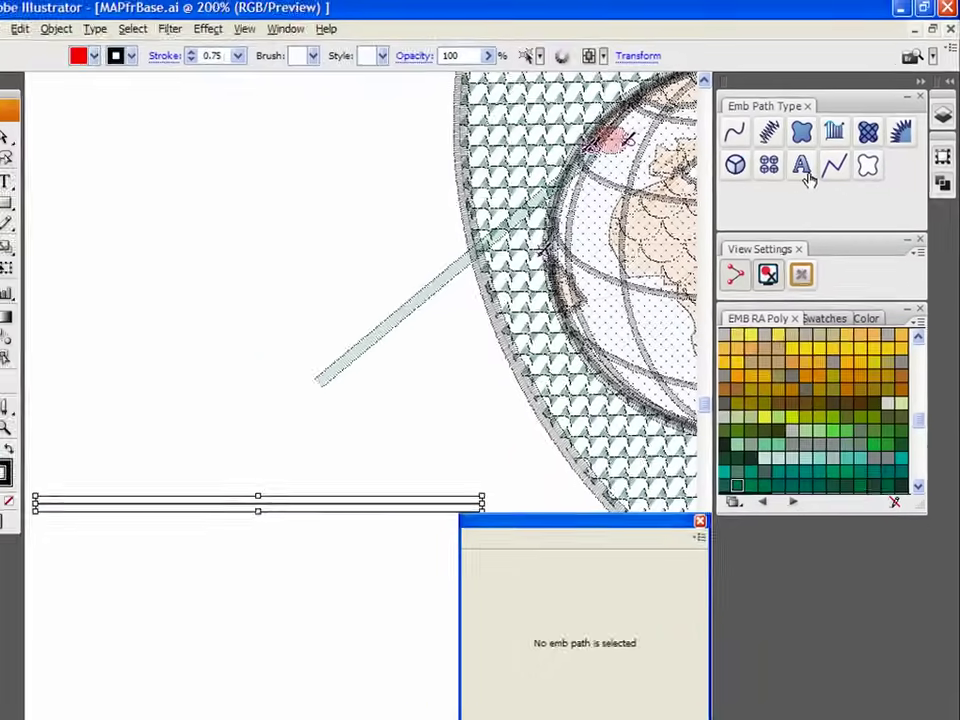
# - Turn the horizontal line below the shield into embroidery lettering reading SGIA 2007
pyautogui.click(808, 177)
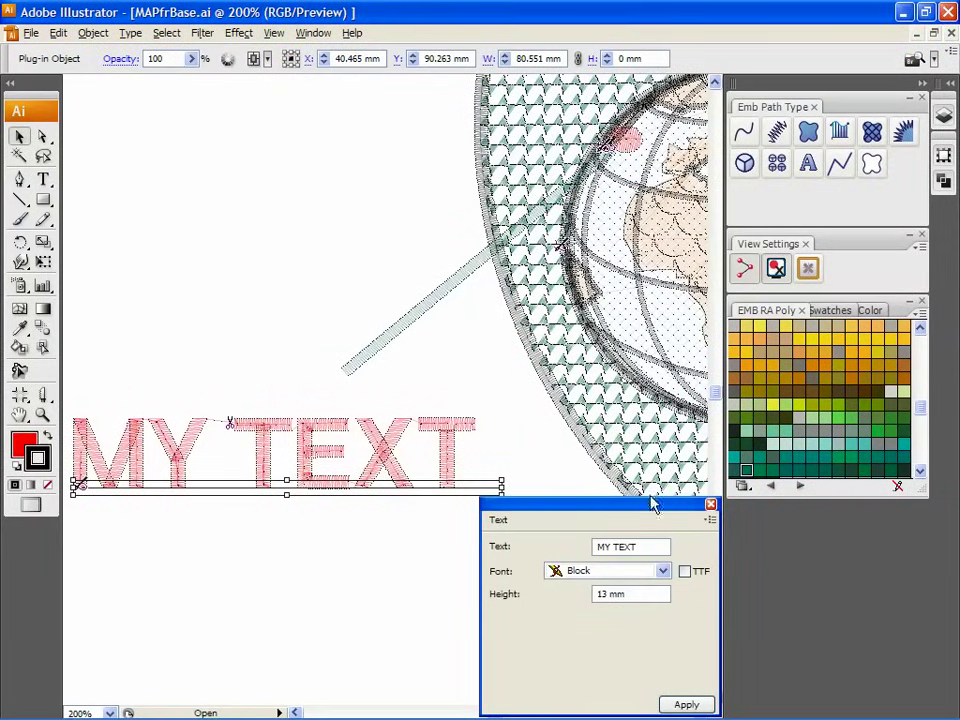
pyautogui.moveTo(643, 545); pyautogui.dragTo(561, 540)
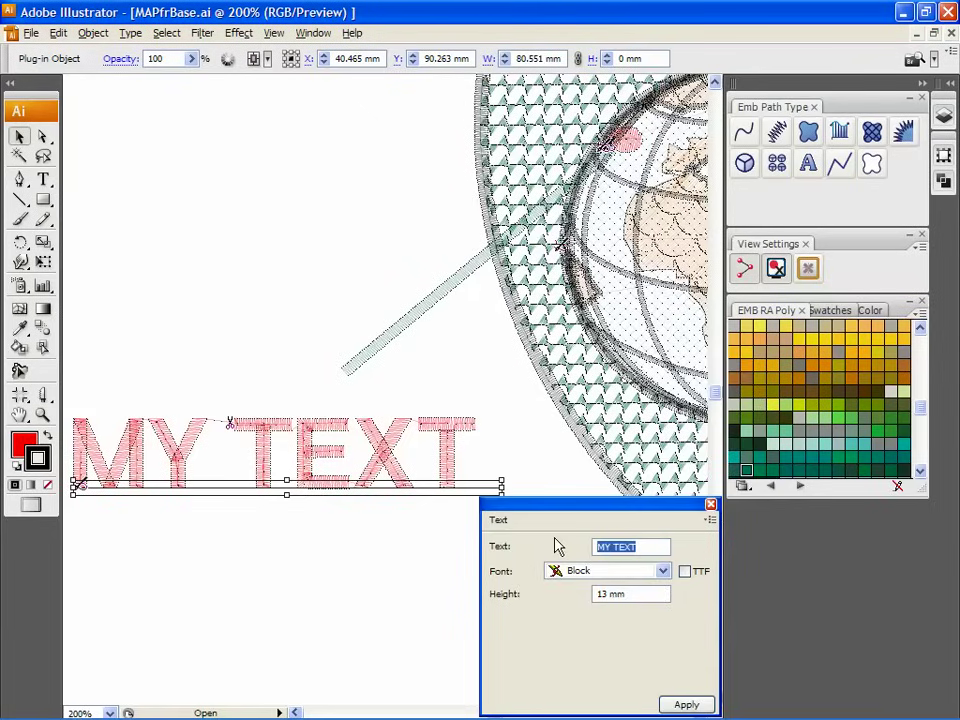
pyautogui.write('SGIA ')
pyautogui.write('2007')
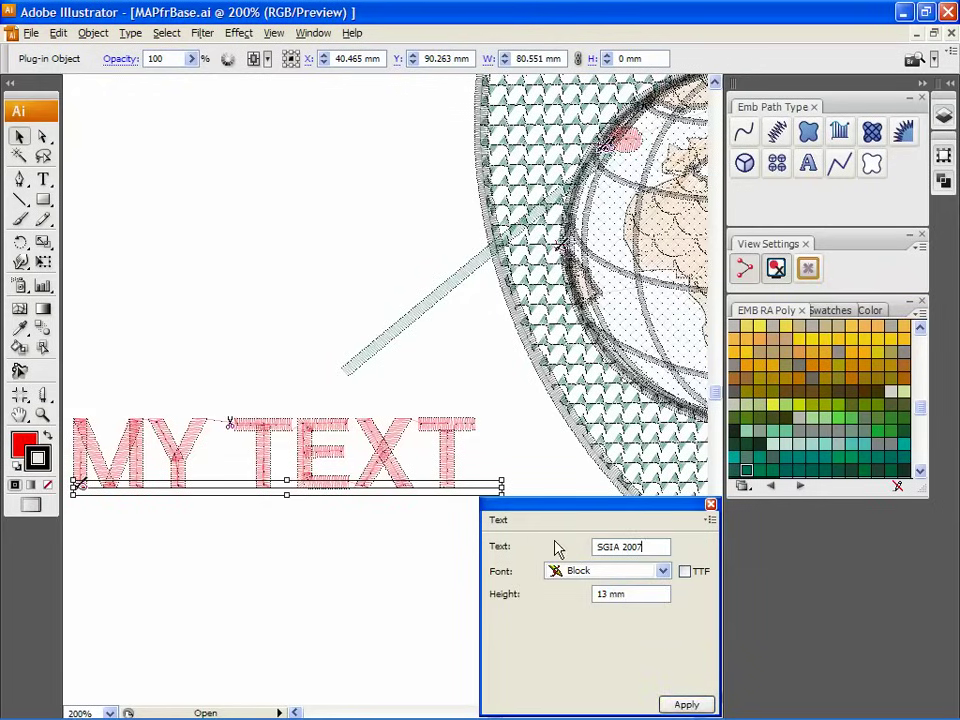
pyautogui.click(686, 706)
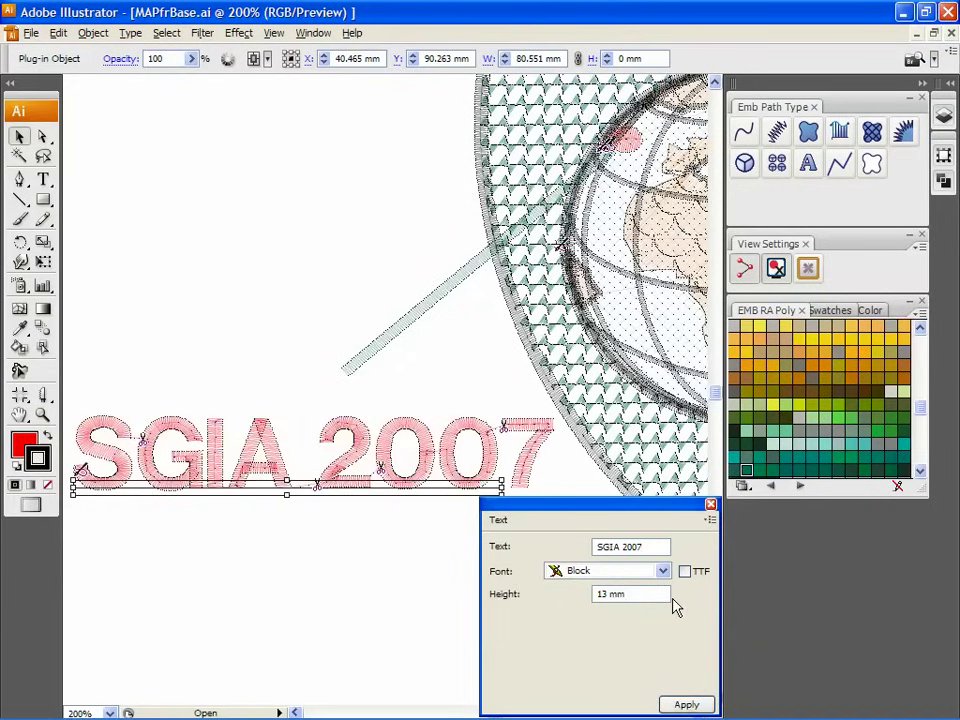
# - Try the Avante and Two Col Athletic embroidery fonts on the SGIA 2007 lettering
pyautogui.click(663, 571)
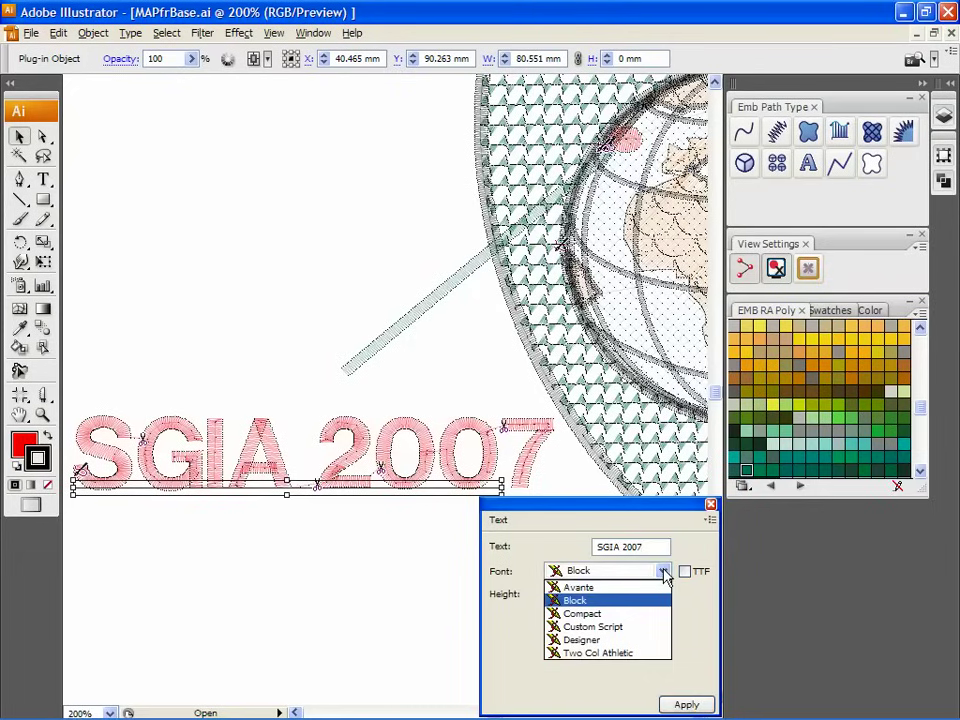
pyautogui.click(660, 589)
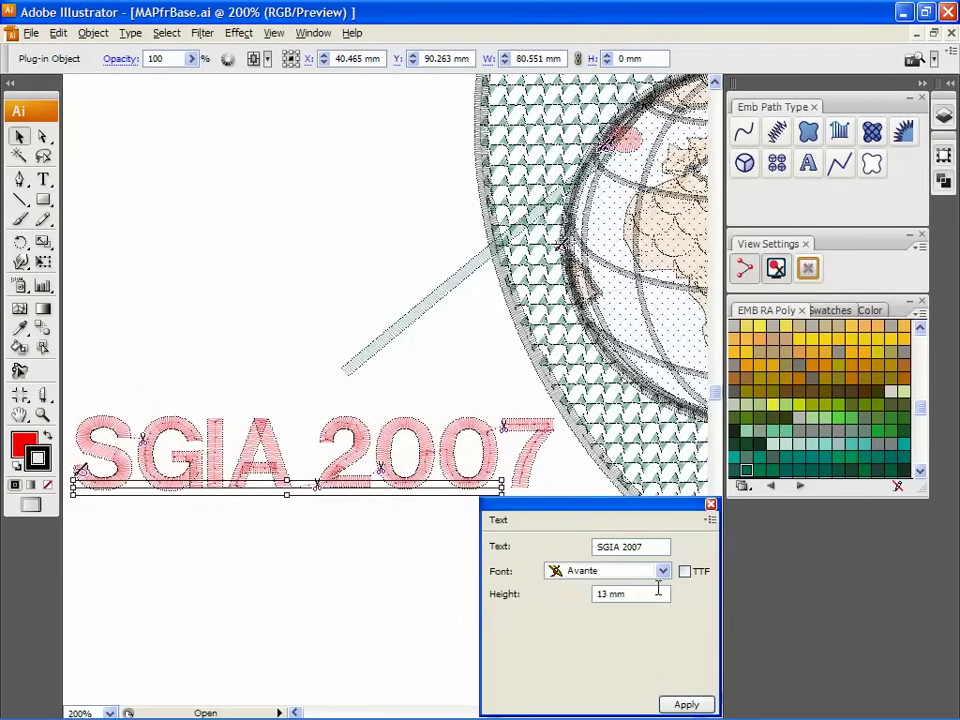
pyautogui.click(683, 706)
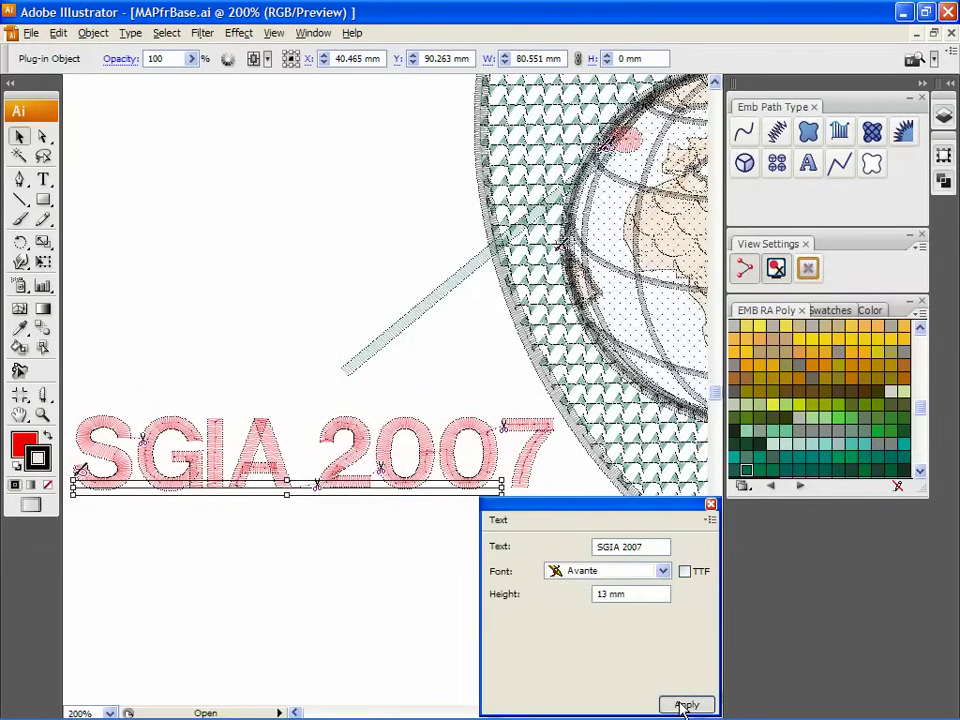
pyautogui.click(663, 571)
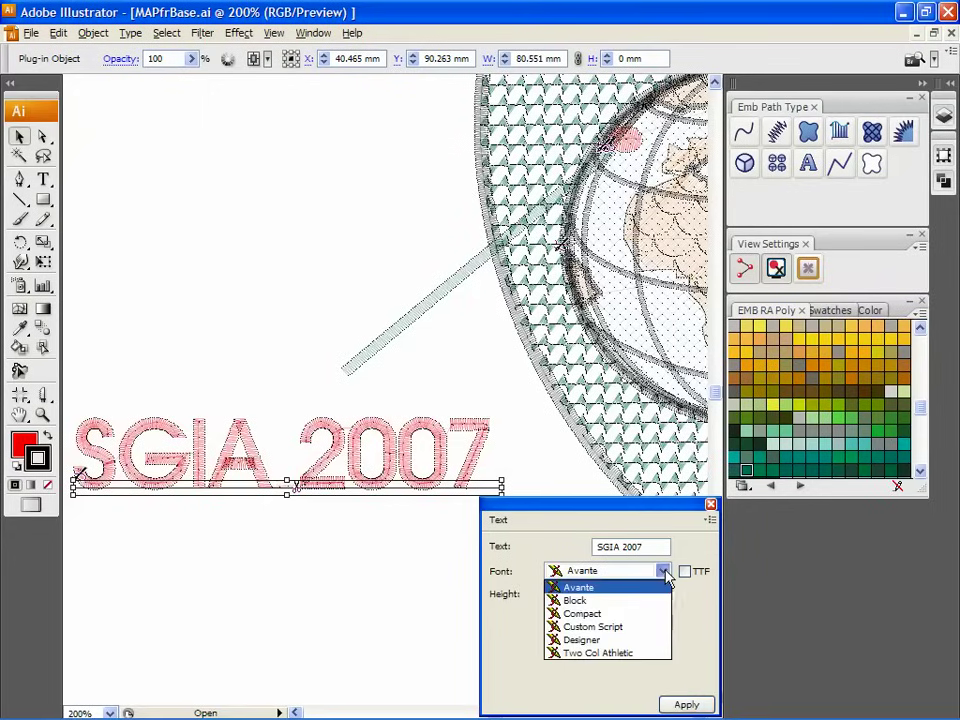
pyautogui.click(652, 653)
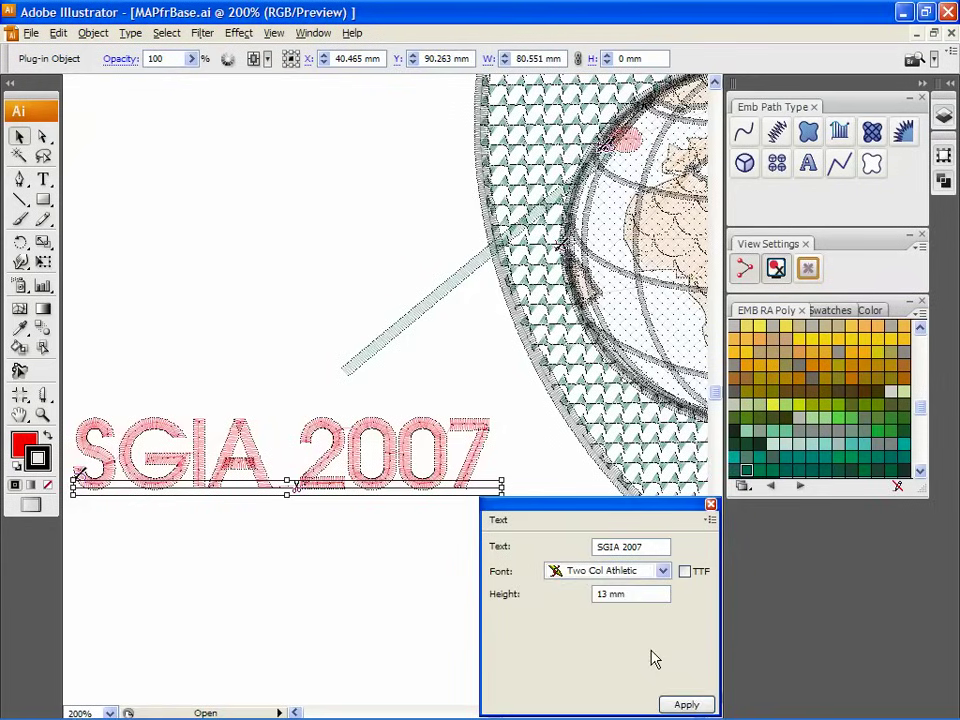
pyautogui.click(684, 705)
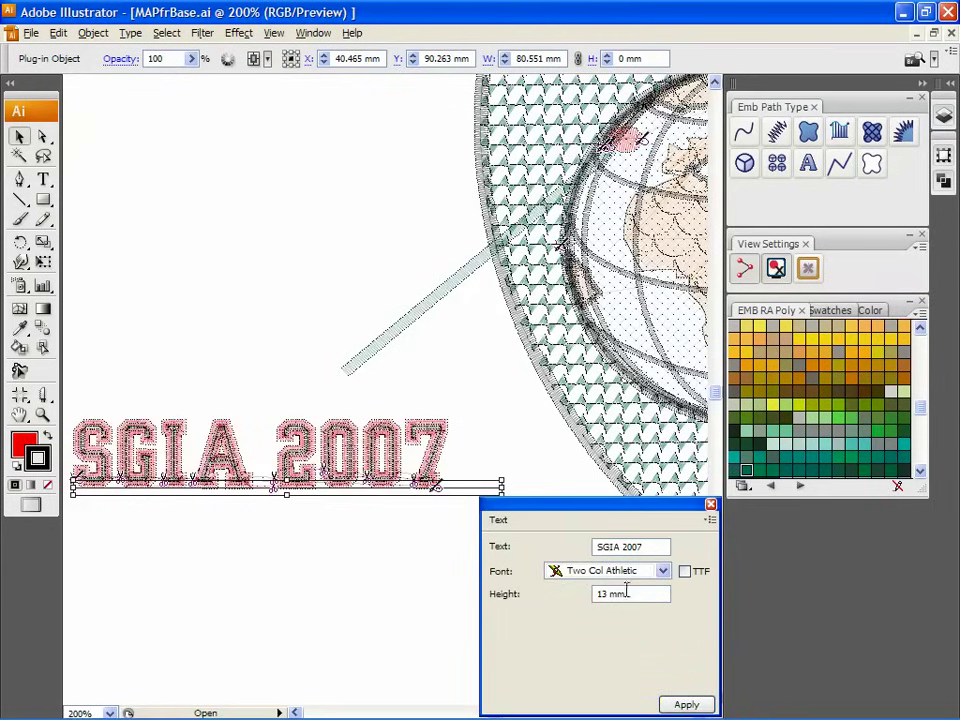
# - Switch to TrueType fonts and apply Arial Rounded MT Bold to the lettering
pyautogui.click(684, 572)
pyautogui.click(662, 571)
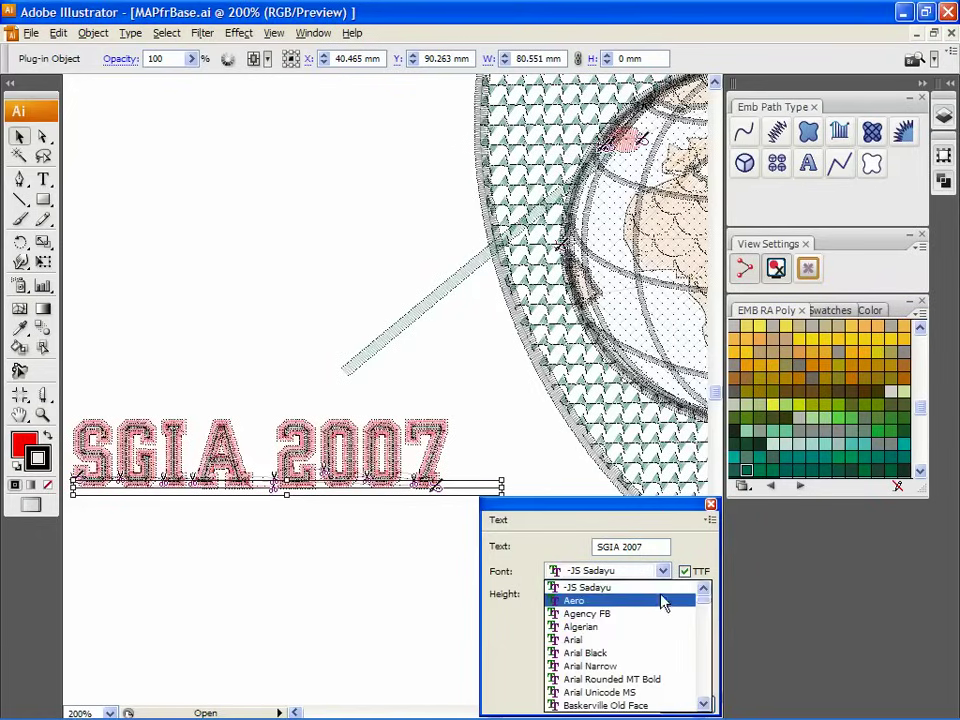
pyautogui.click(657, 680)
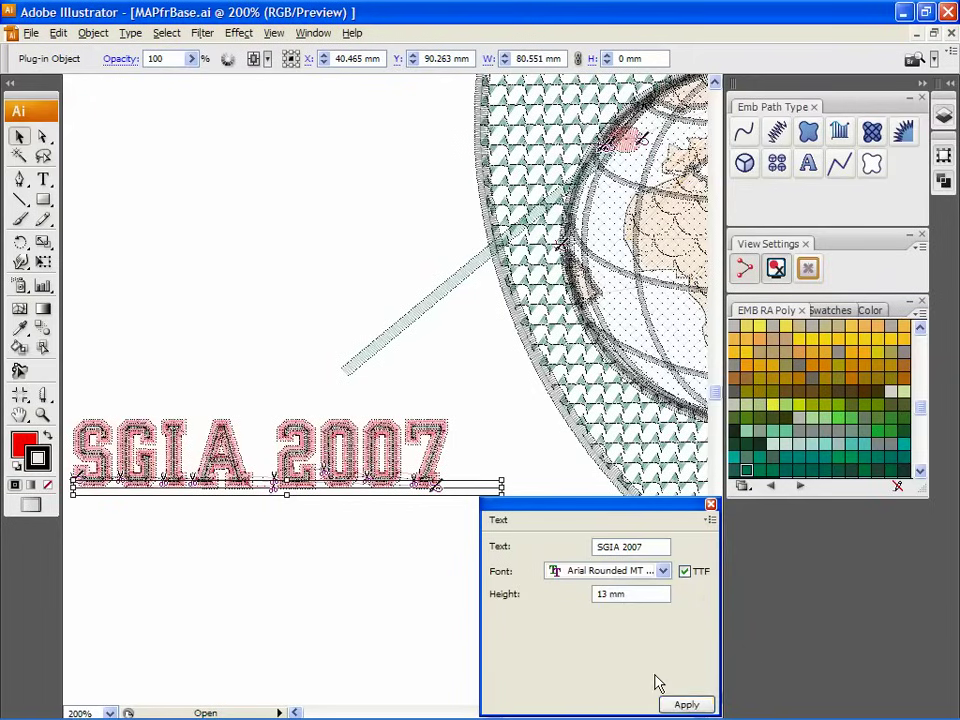
pyautogui.click(678, 705)
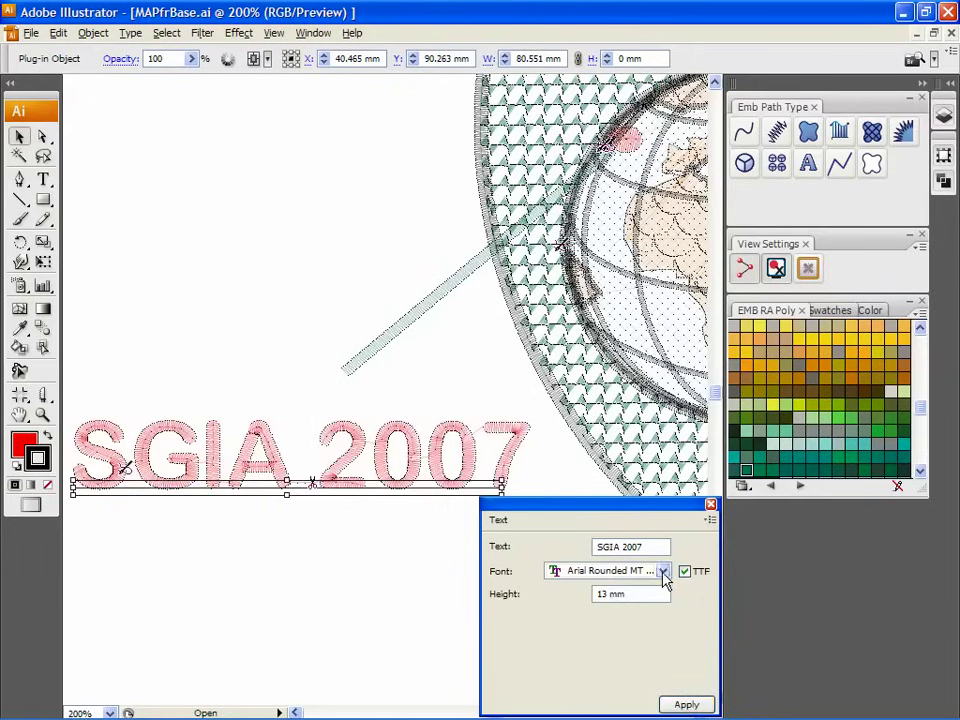
# - Apply Britannic Bold to the lettering and move the Text panel aside
pyautogui.click(663, 571)
pyautogui.moveTo(704, 606); pyautogui.dragTo(705, 618)
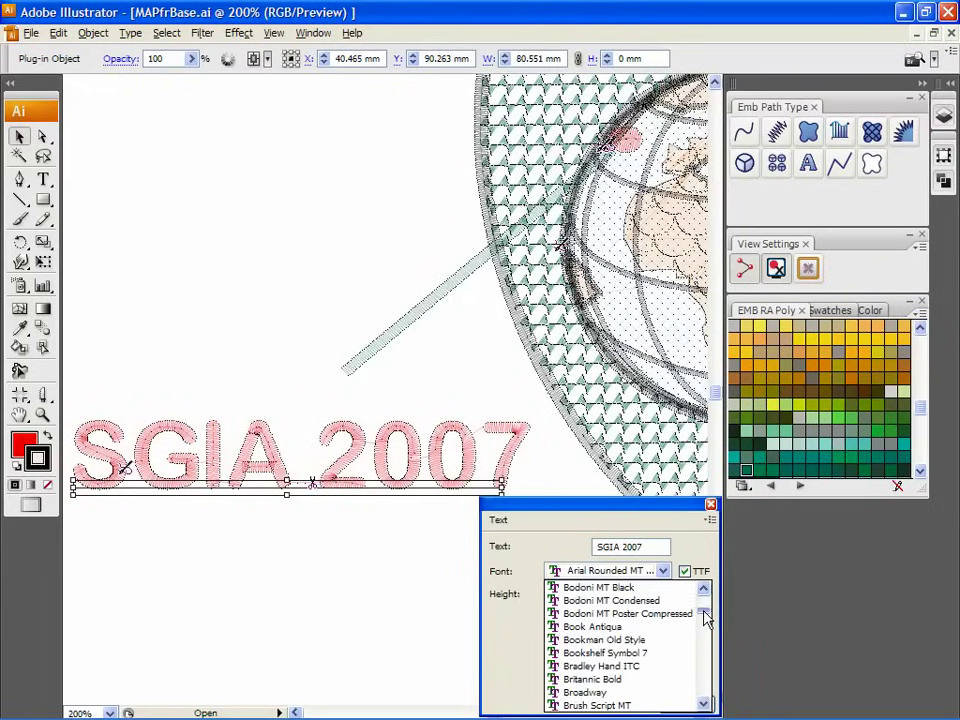
pyautogui.click(628, 680)
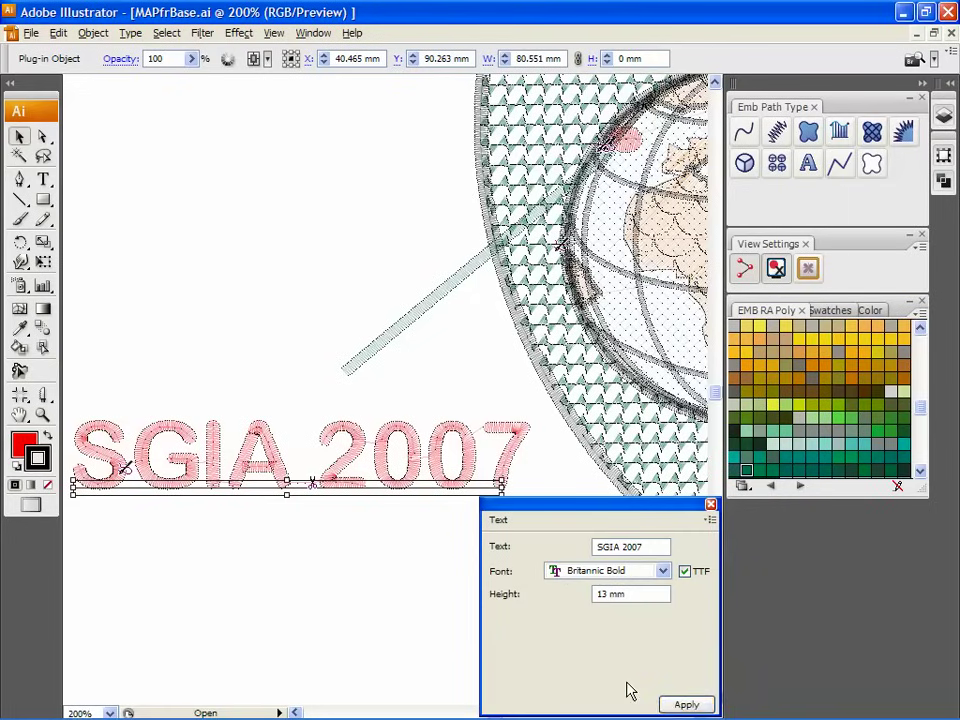
pyautogui.click(674, 705)
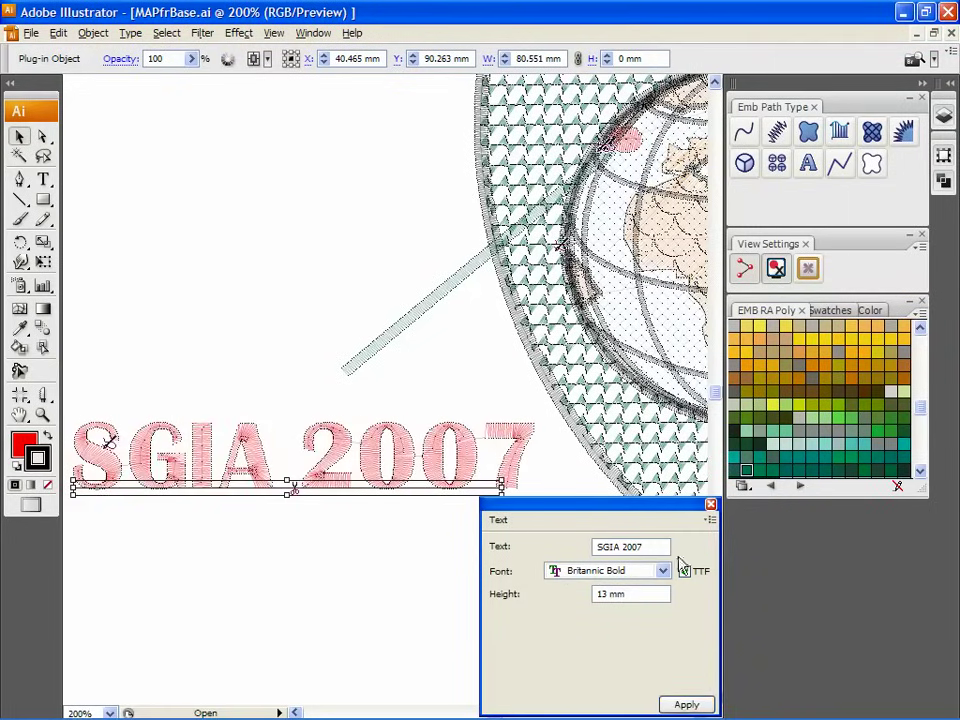
pyautogui.moveTo(538, 509)
pyautogui.mouseDown()
pyautogui.moveTo(711, 521)
pyautogui.moveTo(783, 514)
pyautogui.mouseUp()
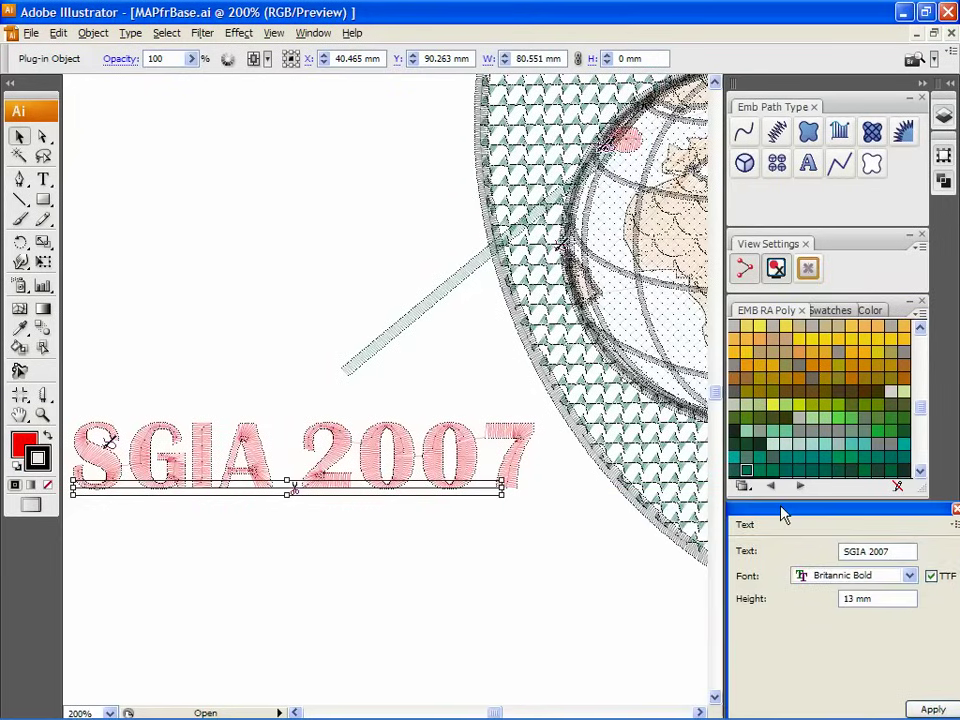
# - Fit the deselected logo in view as realistic stitches, toggling stitch command markers
pyautogui.click(499, 583)
pyautogui.hotkey('ctrl', '0')
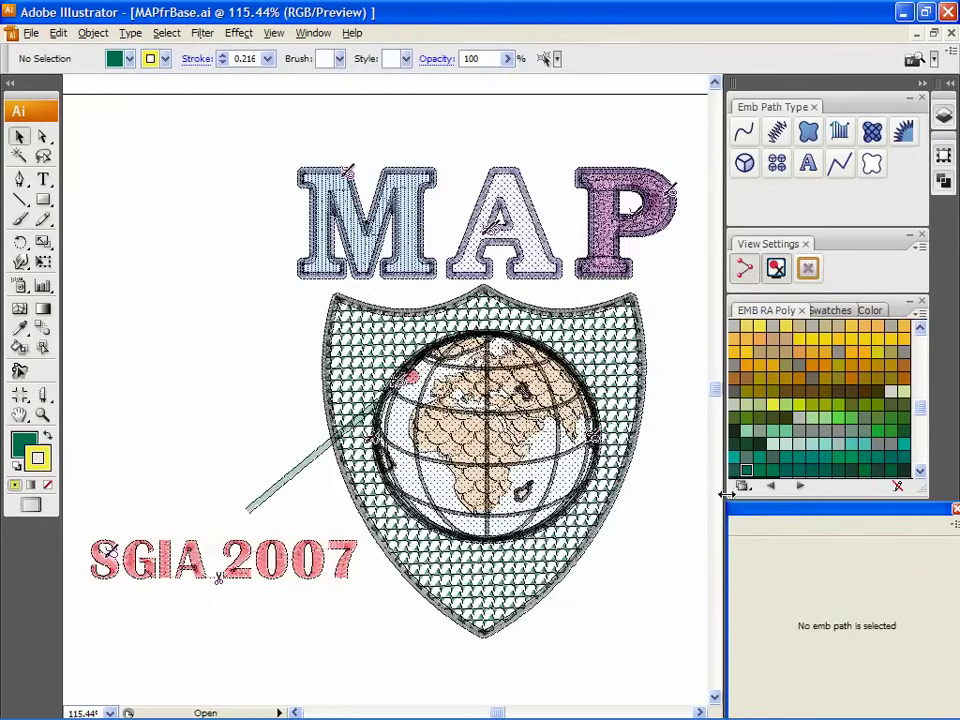
pyautogui.click(745, 272)
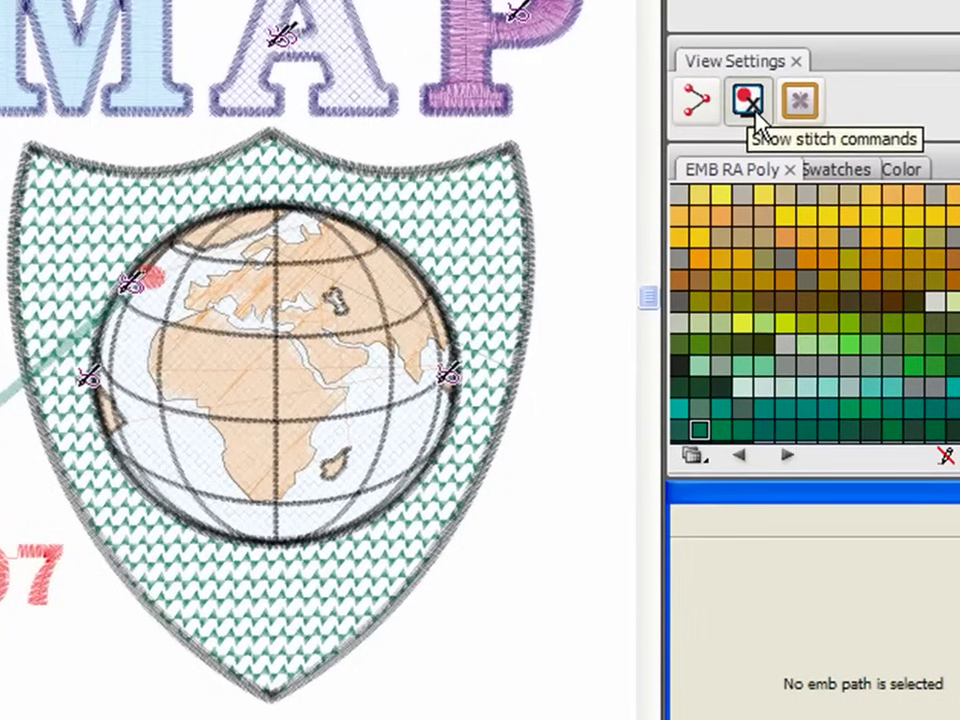
pyautogui.click(755, 119)
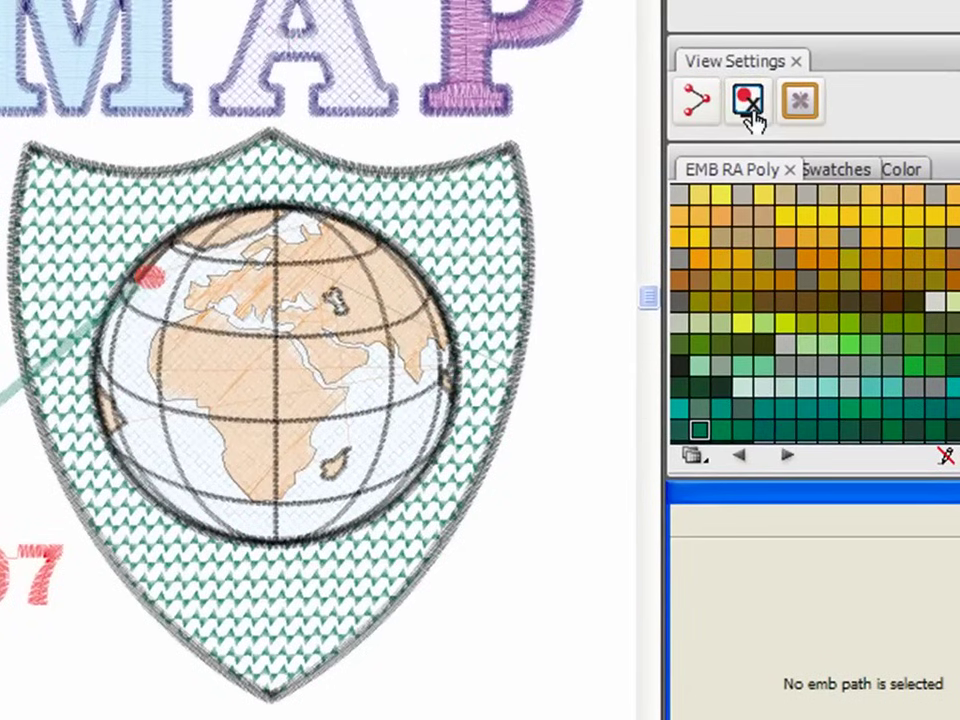
pyautogui.click(755, 119)
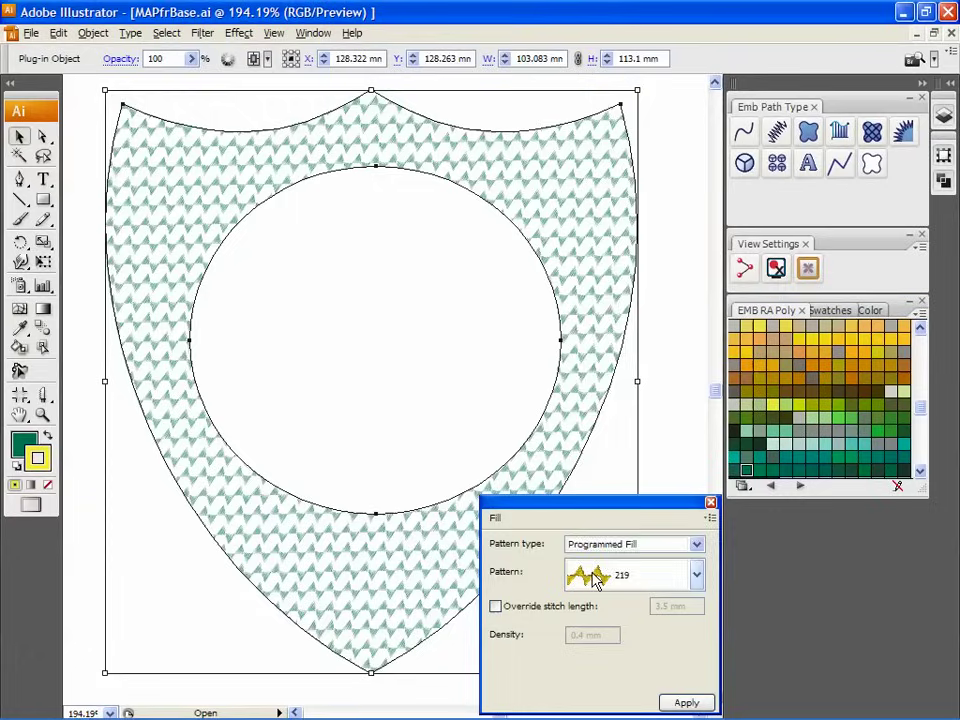
# - Change the shield's programmed fill pattern from 219 to 232
pyautogui.click(597, 576)
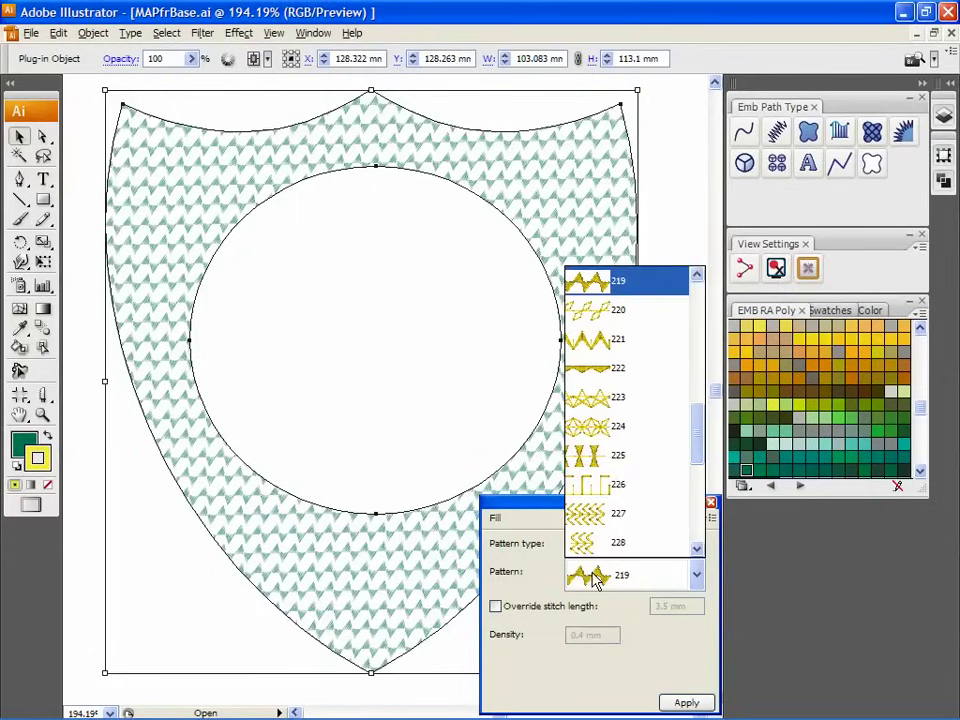
pyautogui.moveTo(694, 437); pyautogui.dragTo(703, 504)
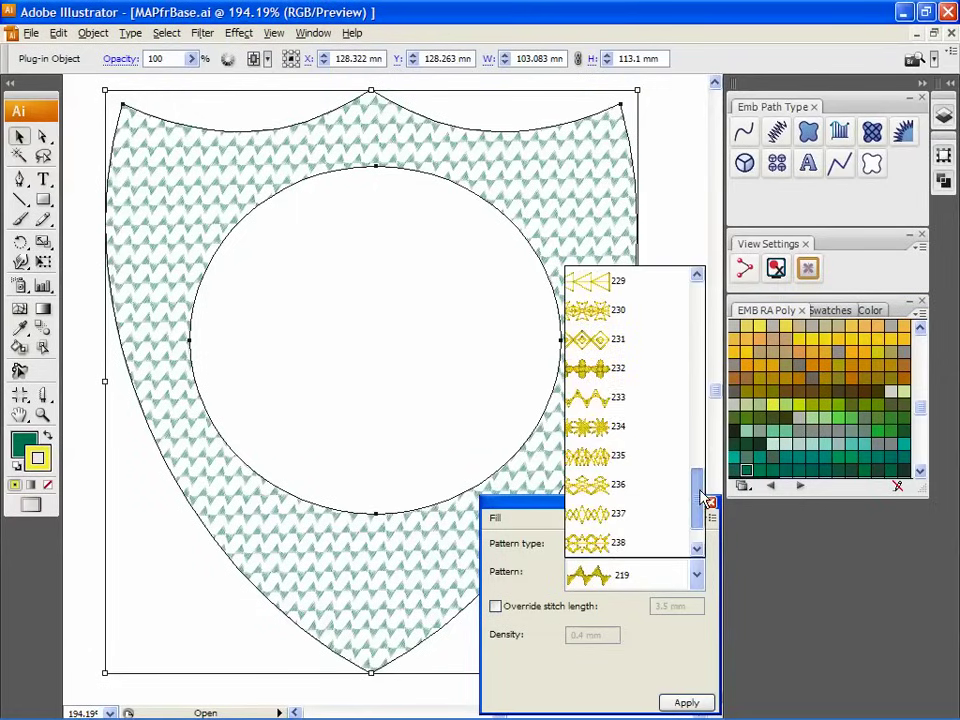
pyautogui.click(634, 378)
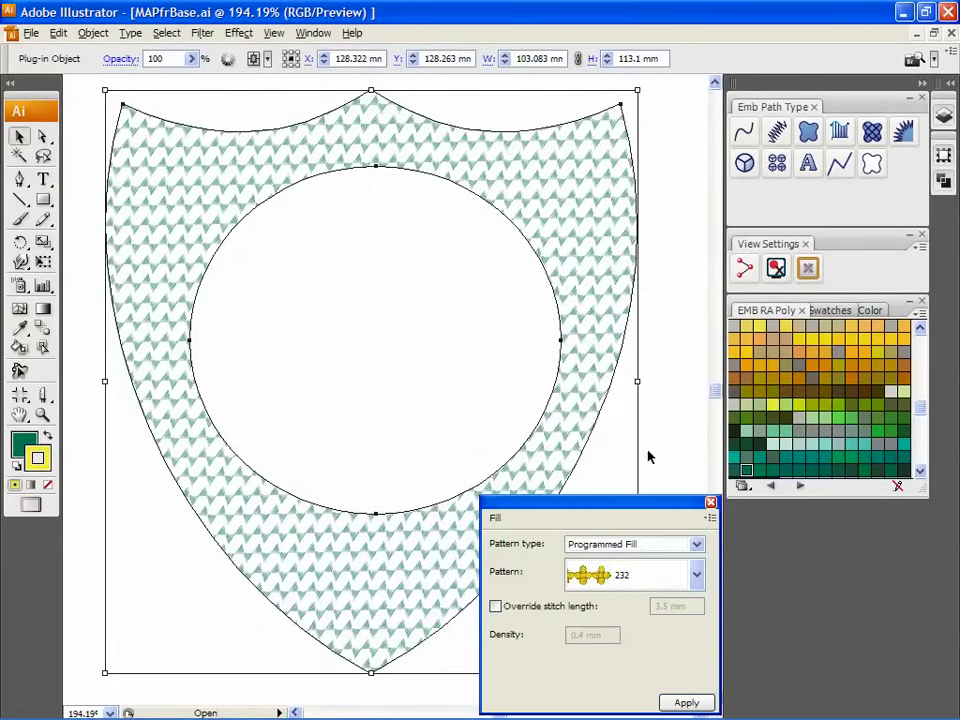
pyautogui.click(685, 703)
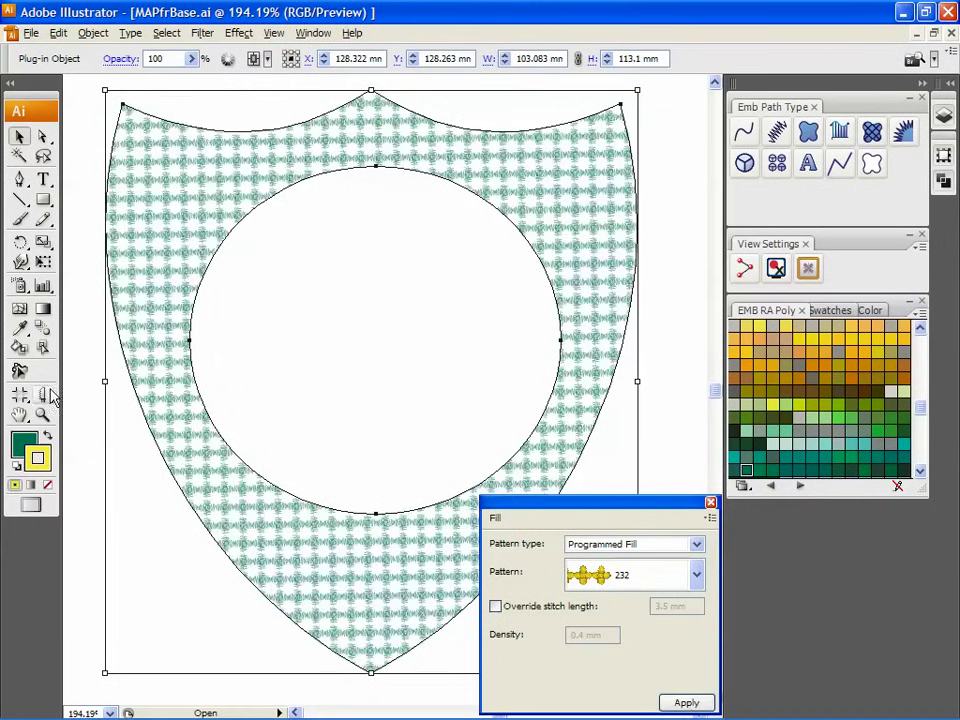
pyautogui.click(20, 374)
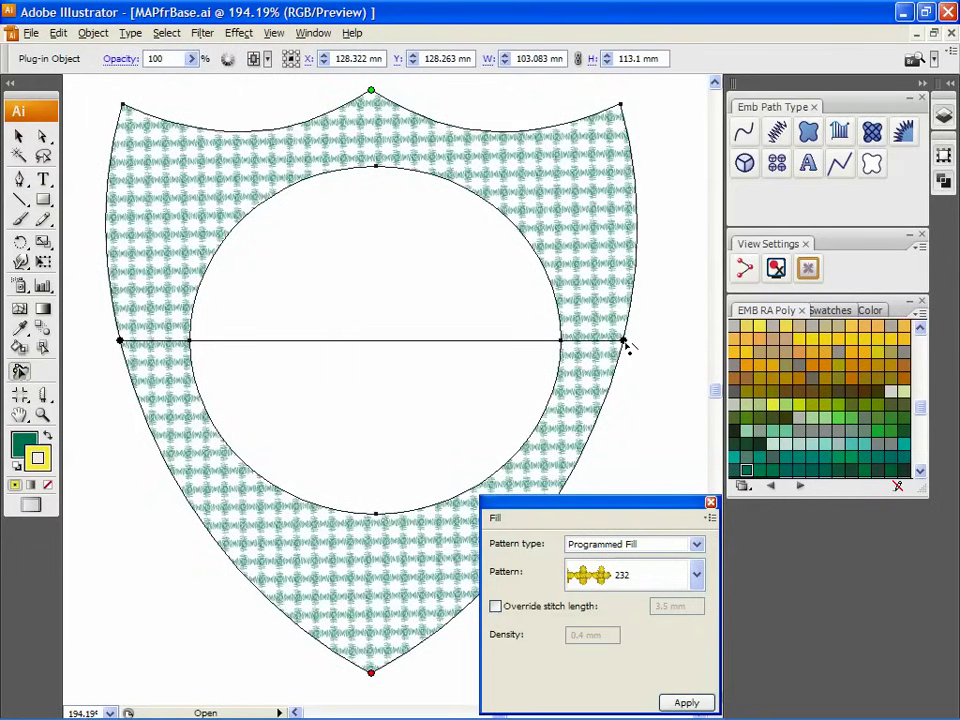
# - Redraw the shield fill's stitch direction vertically, with its end point at the shield's right edge
pyautogui.moveTo(625, 345); pyautogui.dragTo(291, 121)
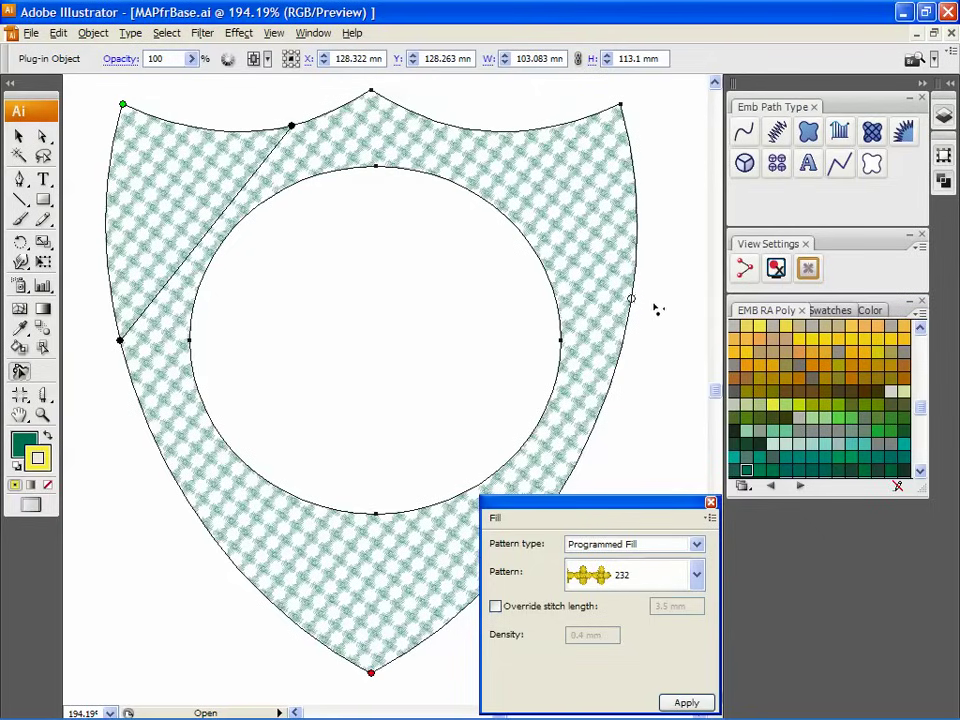
pyautogui.click(656, 362)
pyautogui.click(121, 340)
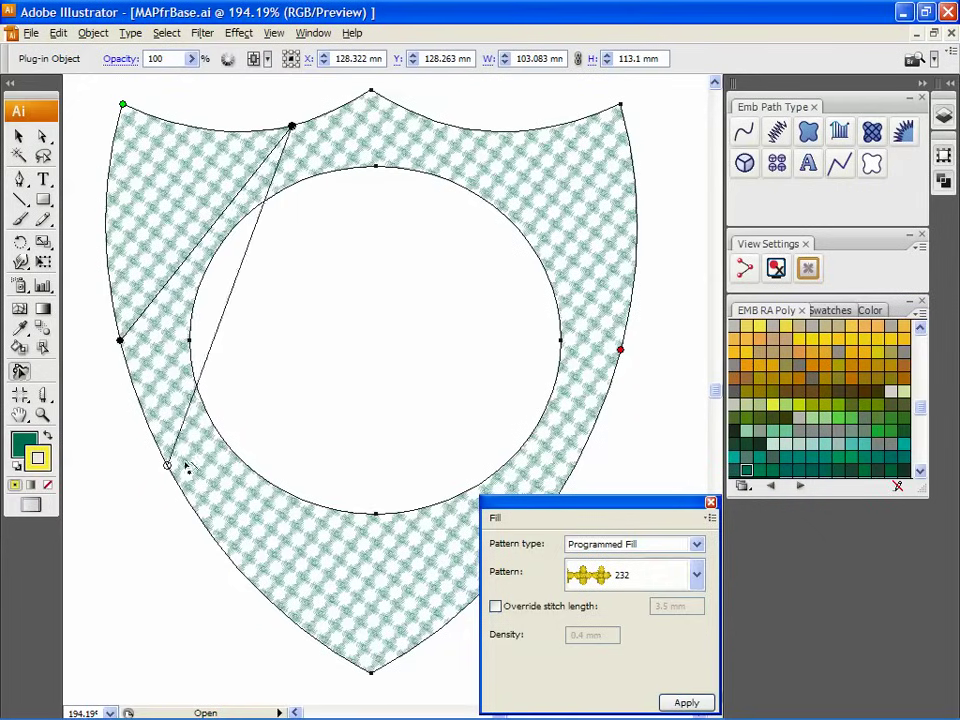
pyautogui.click(292, 620)
pyautogui.press('g')
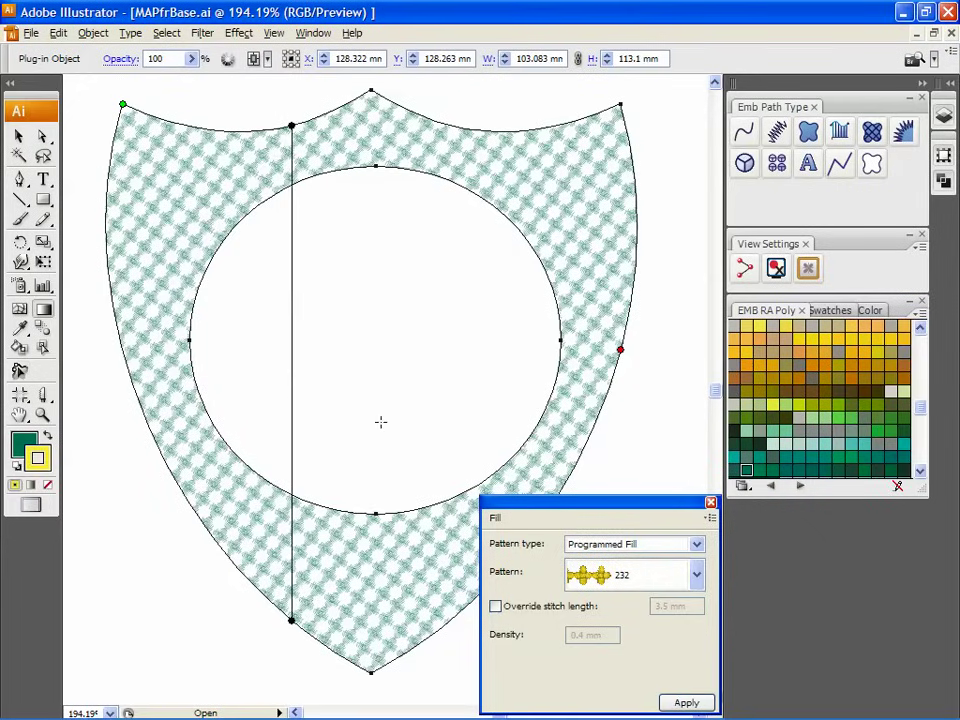
pyautogui.click(380, 421)
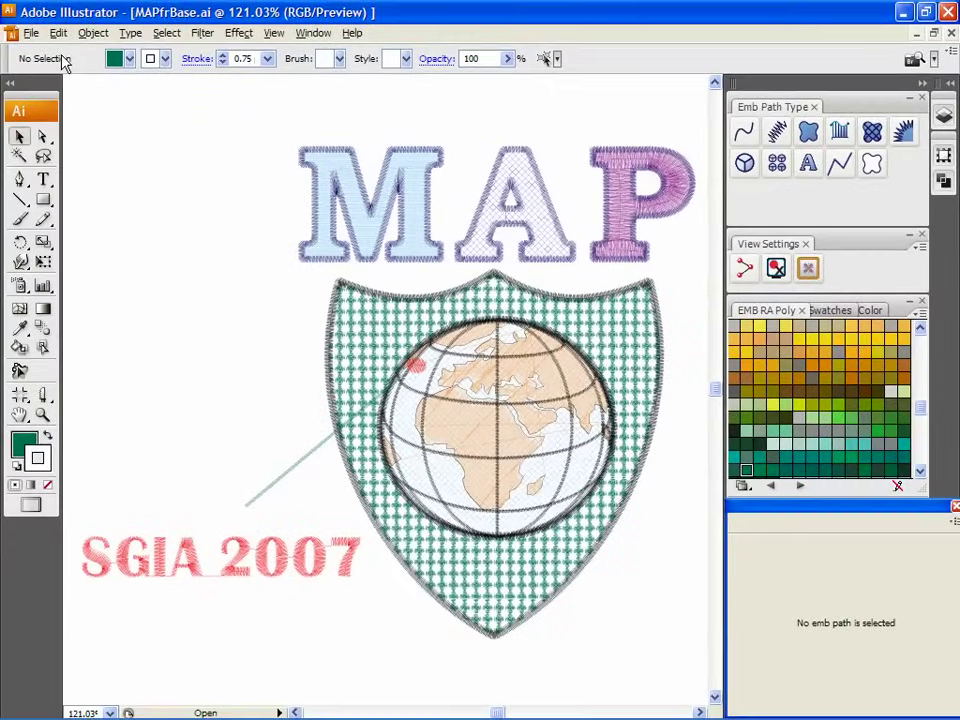
# - Save the design as MAPfrBase in Adobe Illustrator (*.AI) format
pyautogui.click(32, 33)
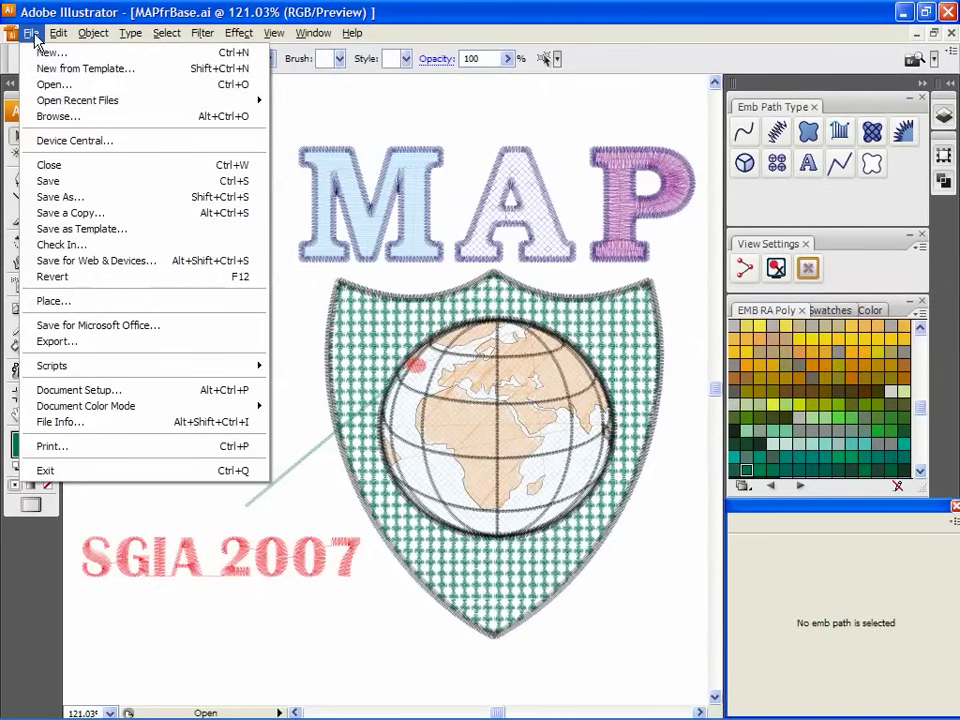
pyautogui.click(44, 201)
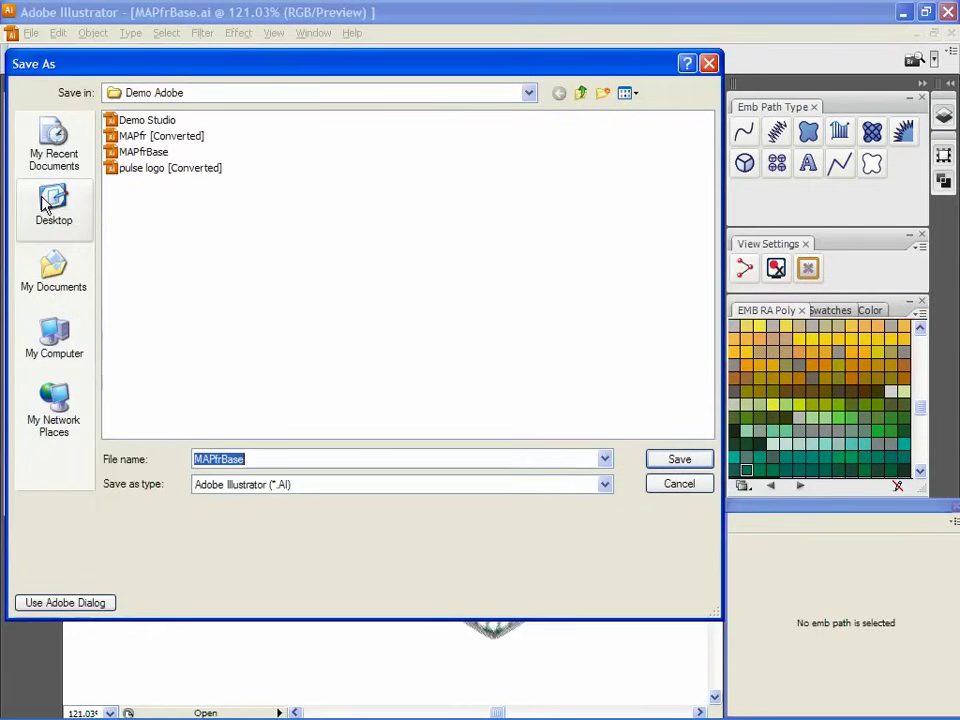
pyautogui.click(250, 485)
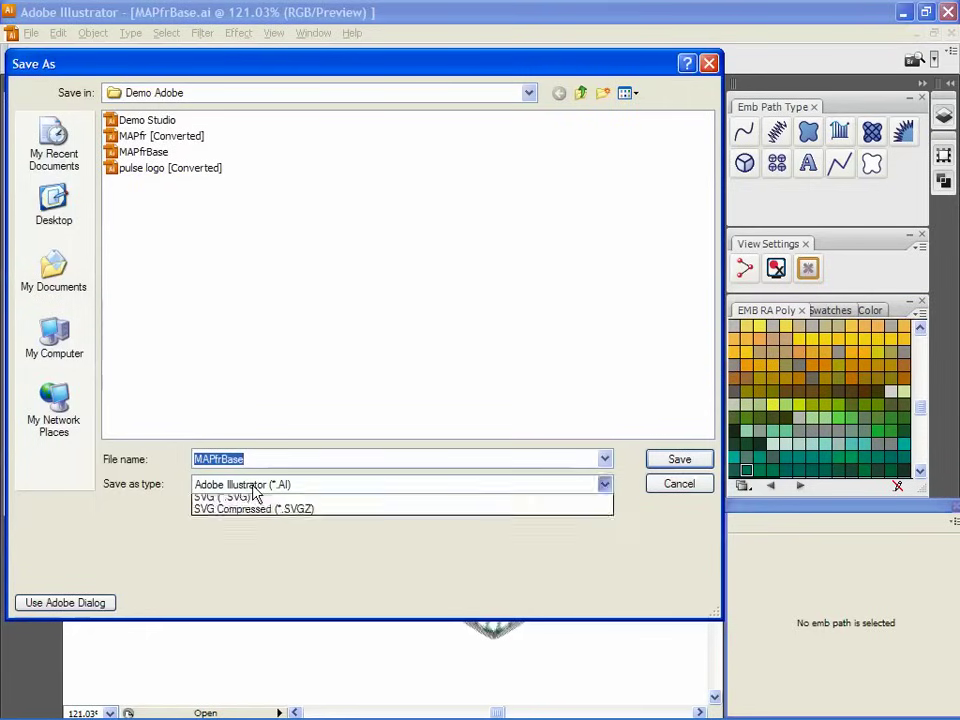
pyautogui.click(255, 488)
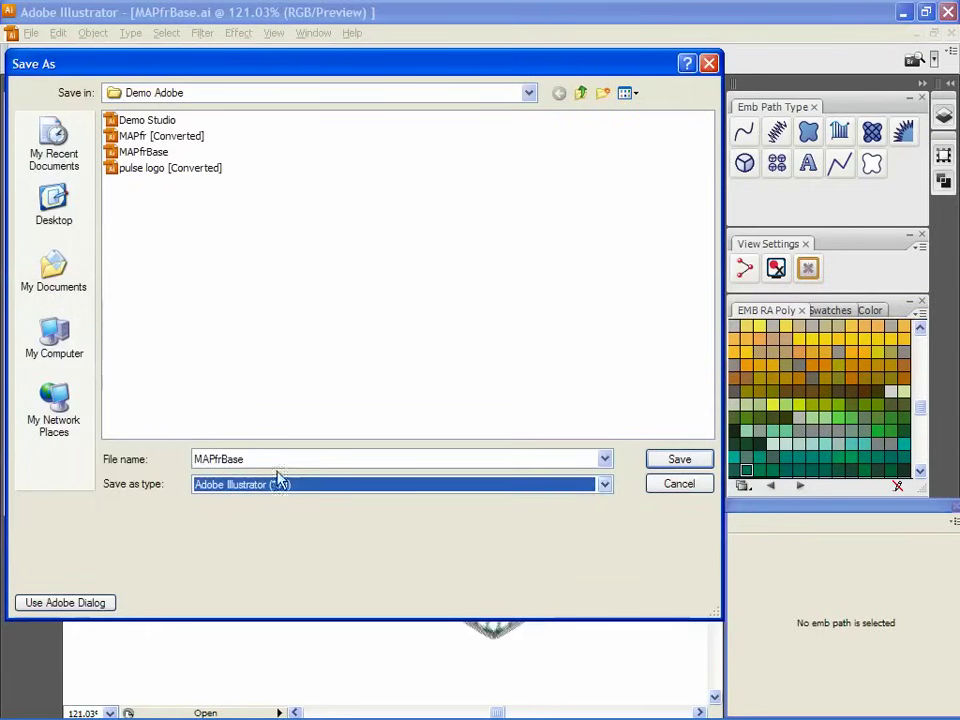
pyautogui.click(679, 460)
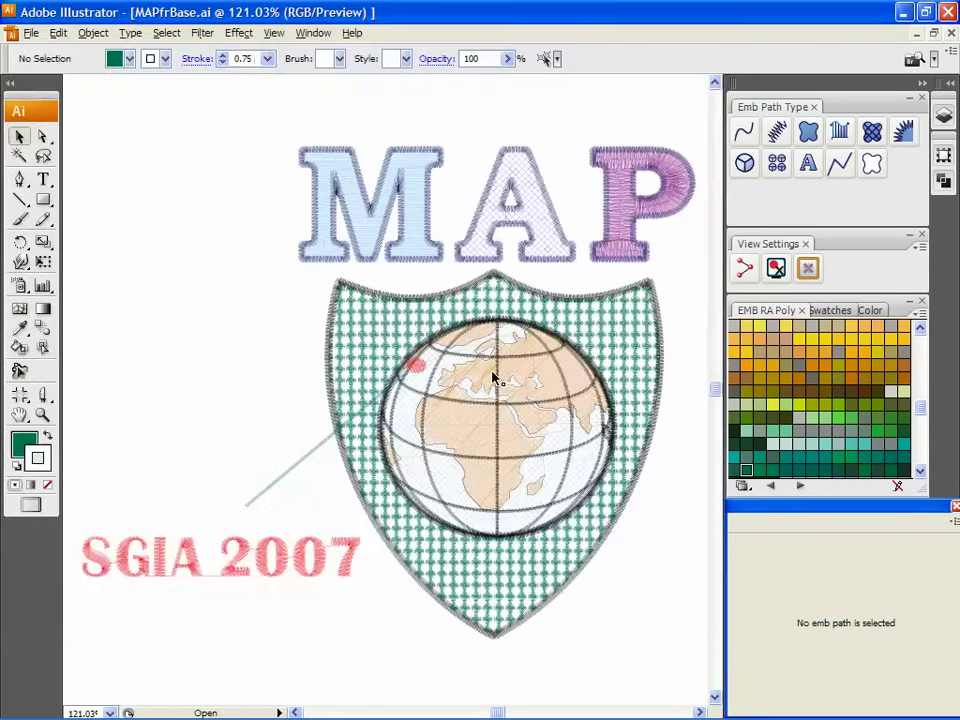
pyautogui.click(31, 33)
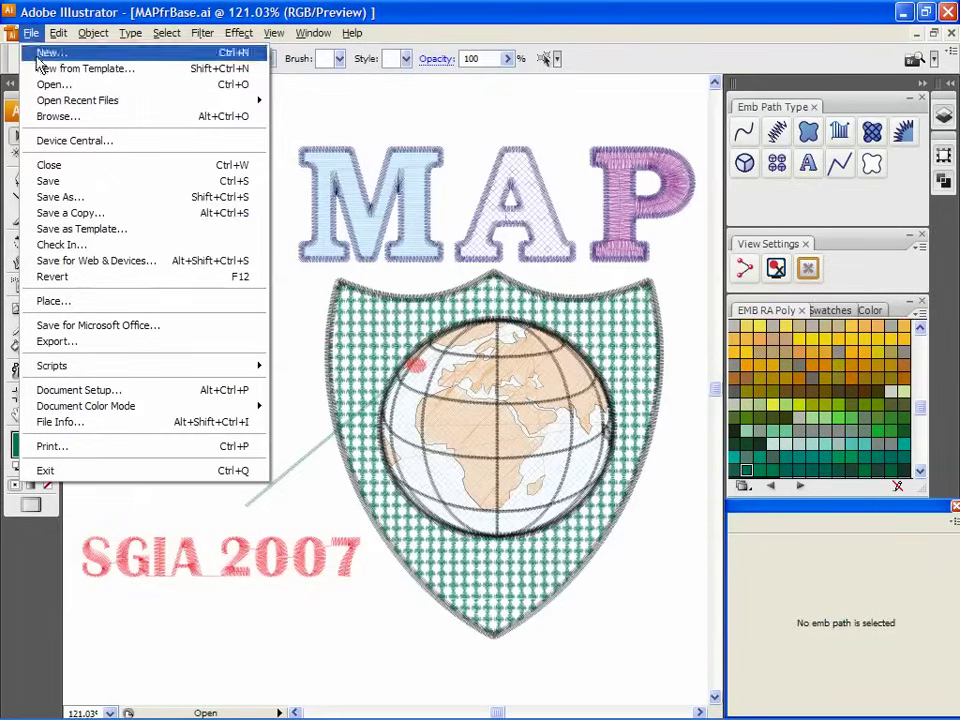
# - Export the design as MAPfrBase.tbf in Emb Tajima TBF format
pyautogui.click(54, 342)
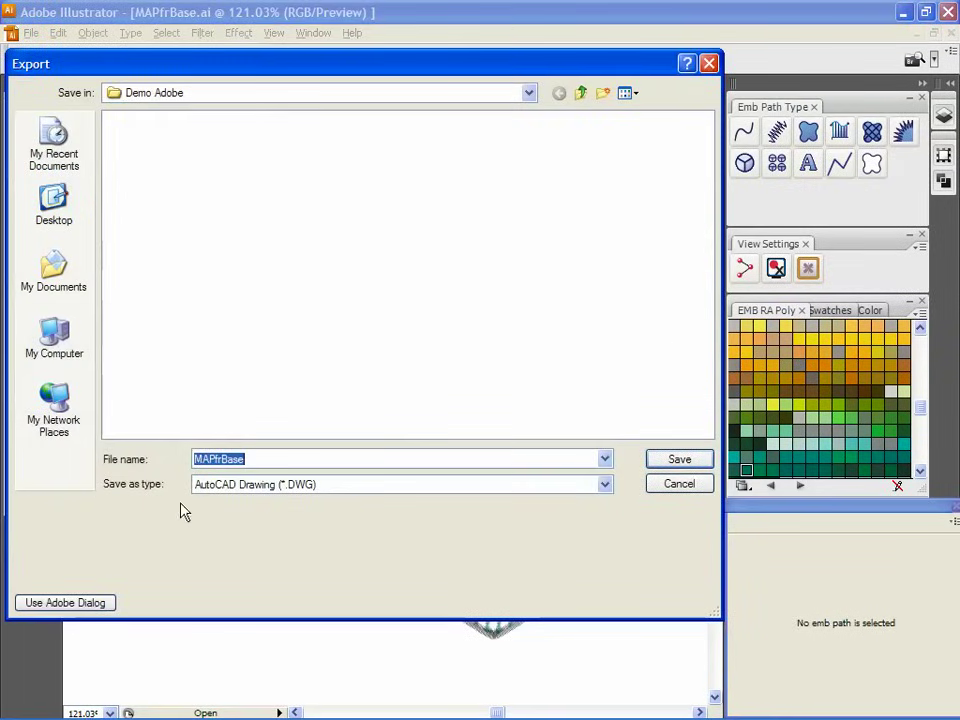
pyautogui.click(247, 486)
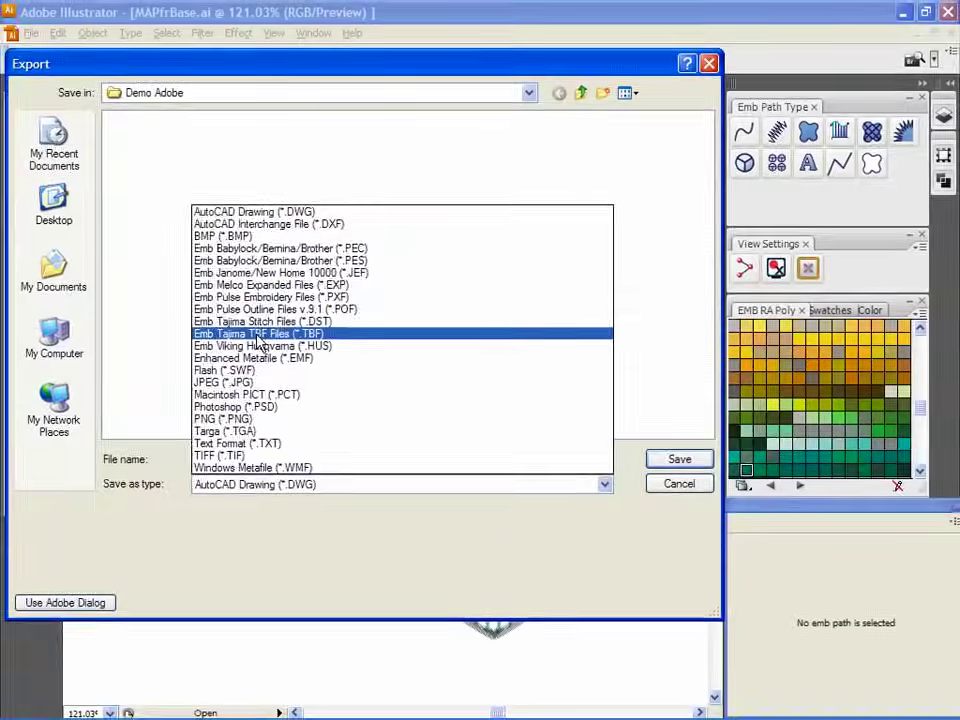
pyautogui.click(213, 328)
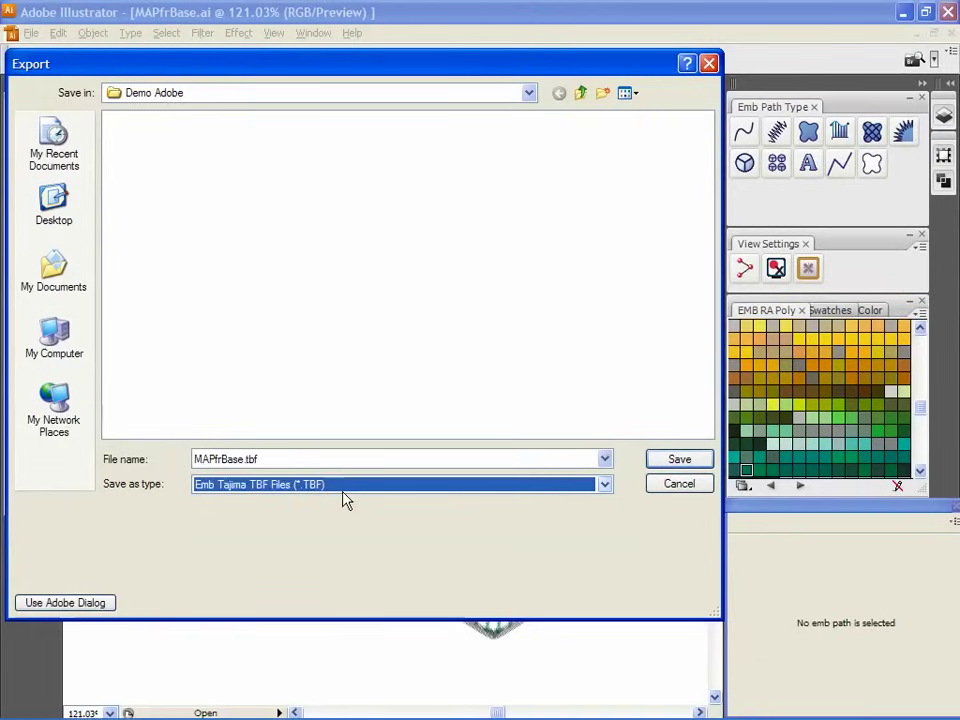
pyautogui.click(680, 460)
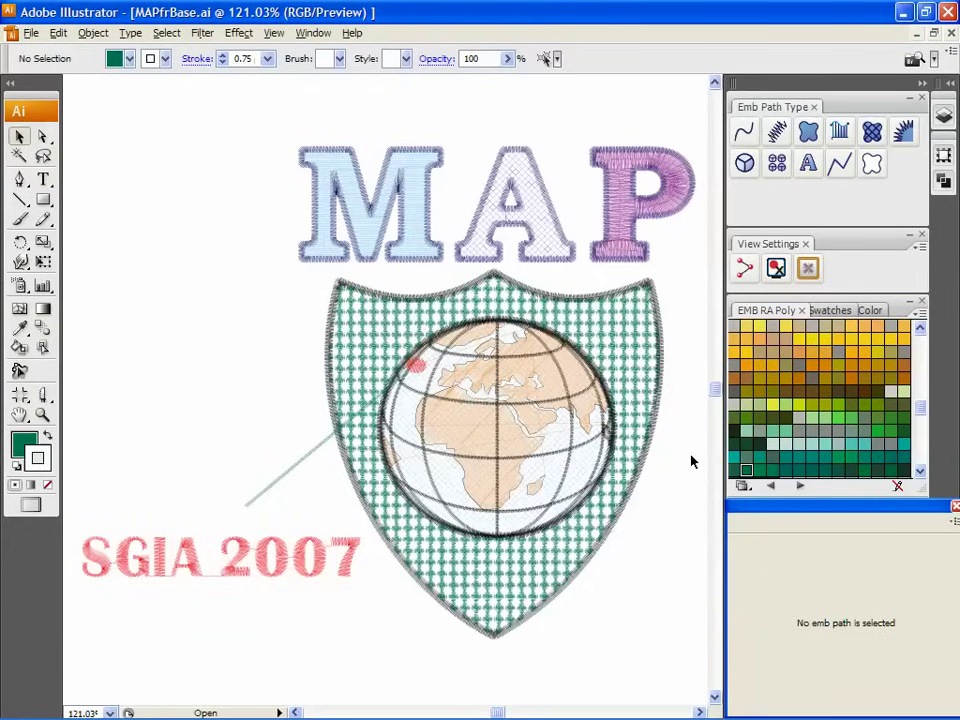